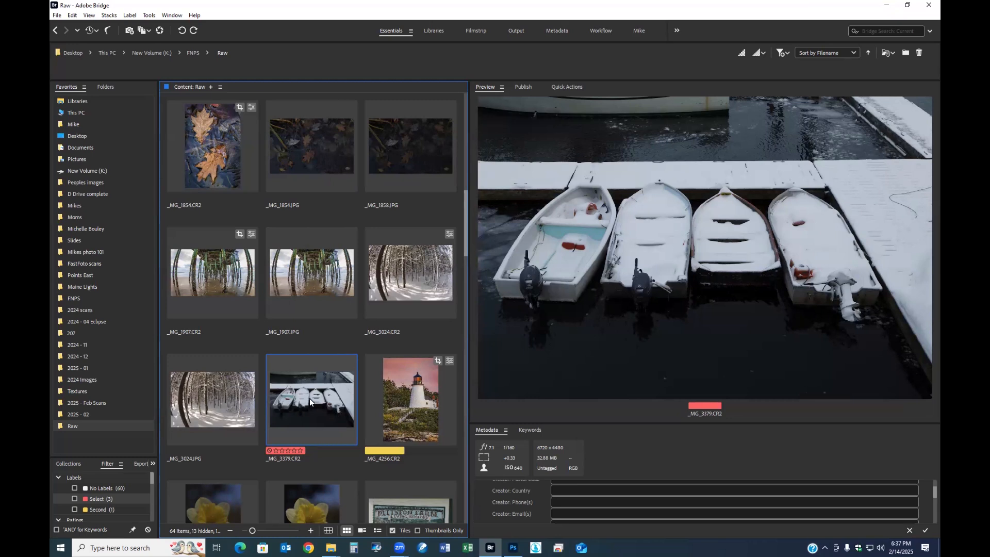
Open _MG_3379.CR2 in Camera Raw and set the workflow color space to sRGB IEC61966-2.1.
double_click(309, 398)
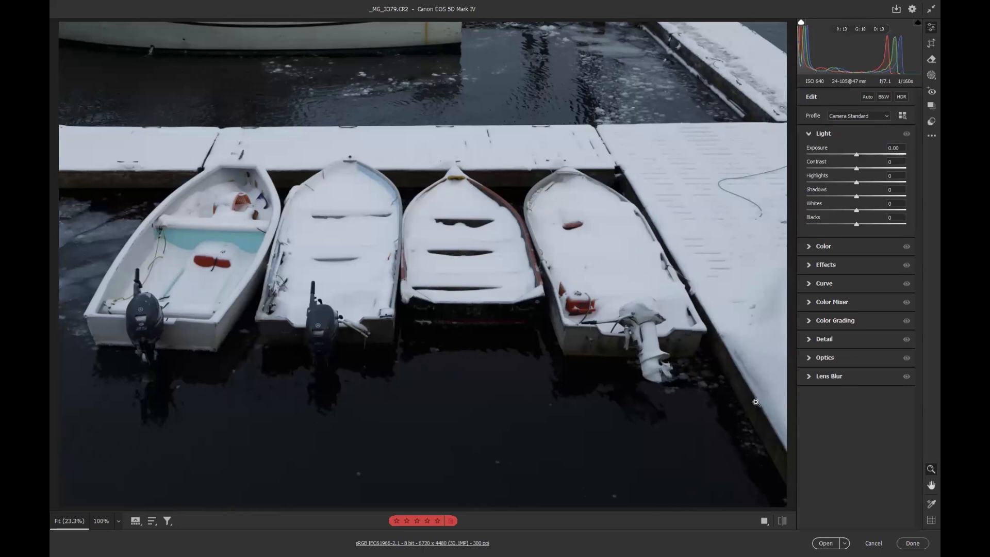
click(423, 543)
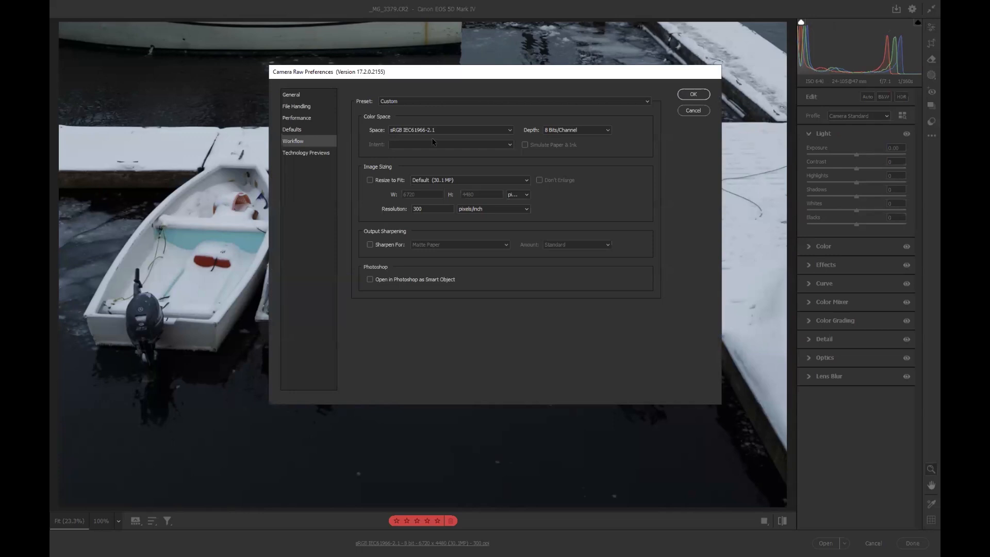
click(510, 131)
scroll(498, 160, up, 2)
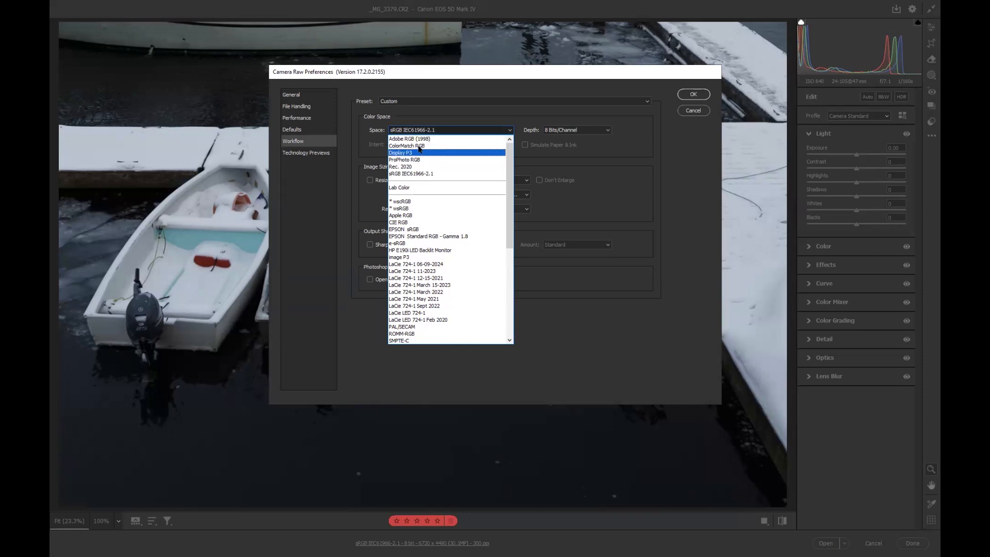
click(416, 174)
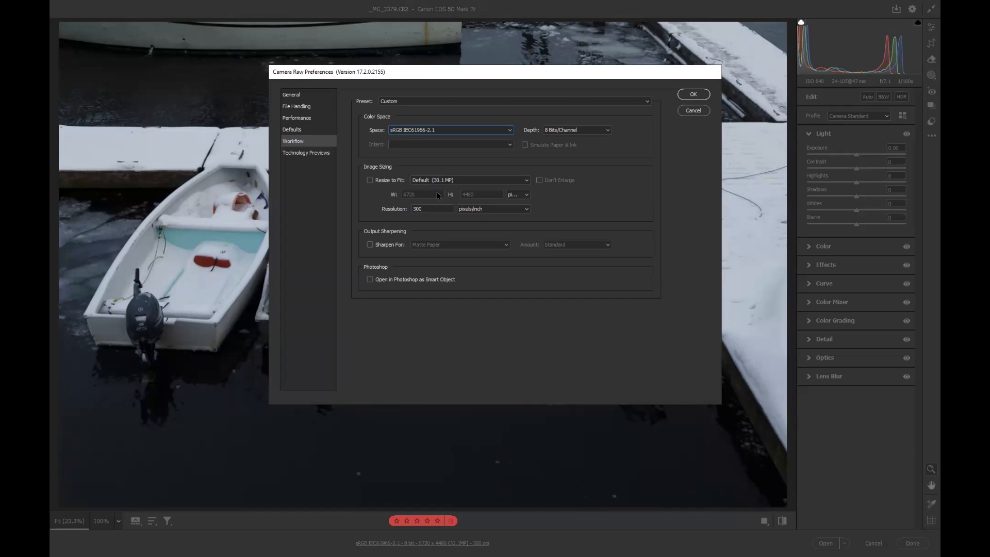
click(691, 95)
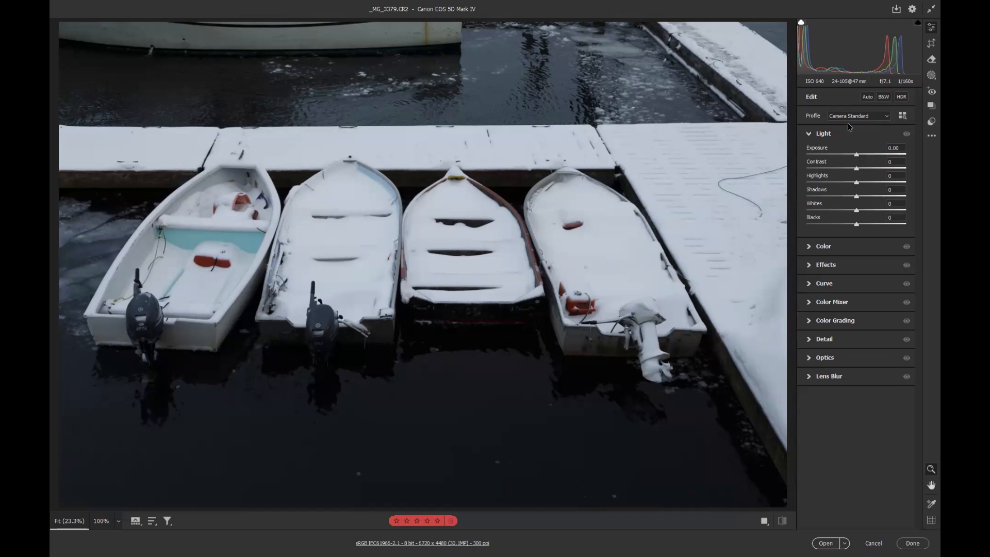
Apply the automatic tone adjustment, and refine it with Exposure at +1.00 and Highlights at -100.
click(866, 98)
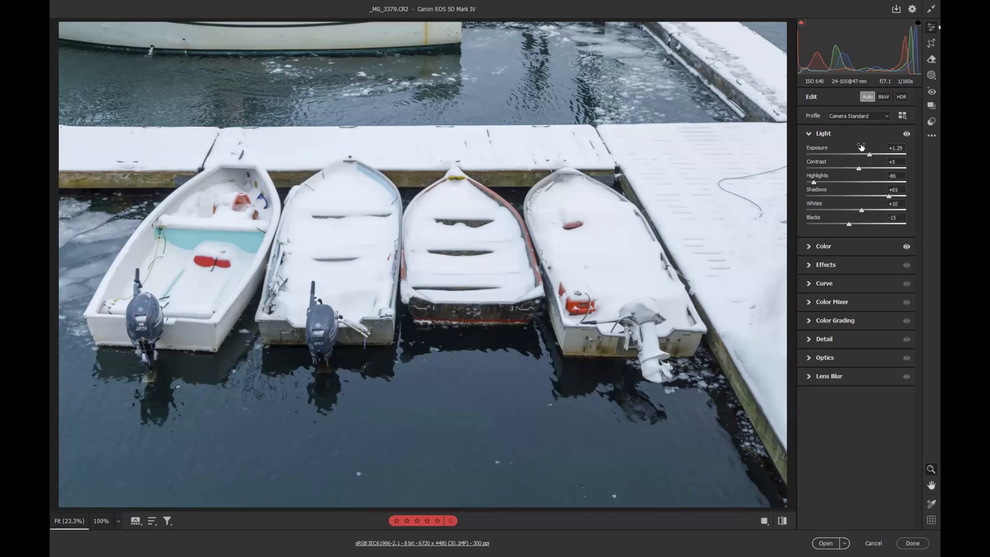
drag(869, 155, 867, 155)
drag(815, 182, 803, 184)
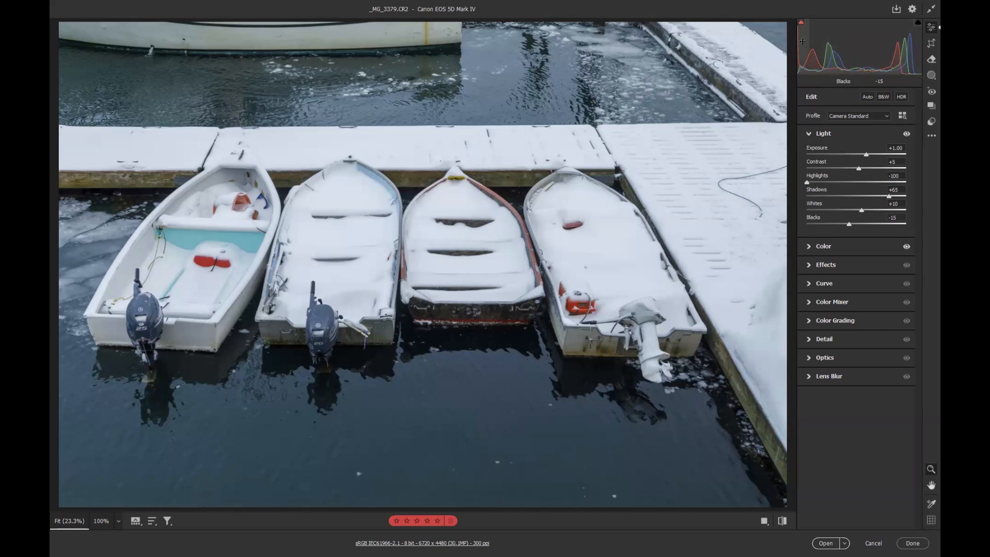
Set Blacks to +52, Whites to -37, Exposure to +1.15 and Contrast to +18.
drag(803, 52, 831, 57)
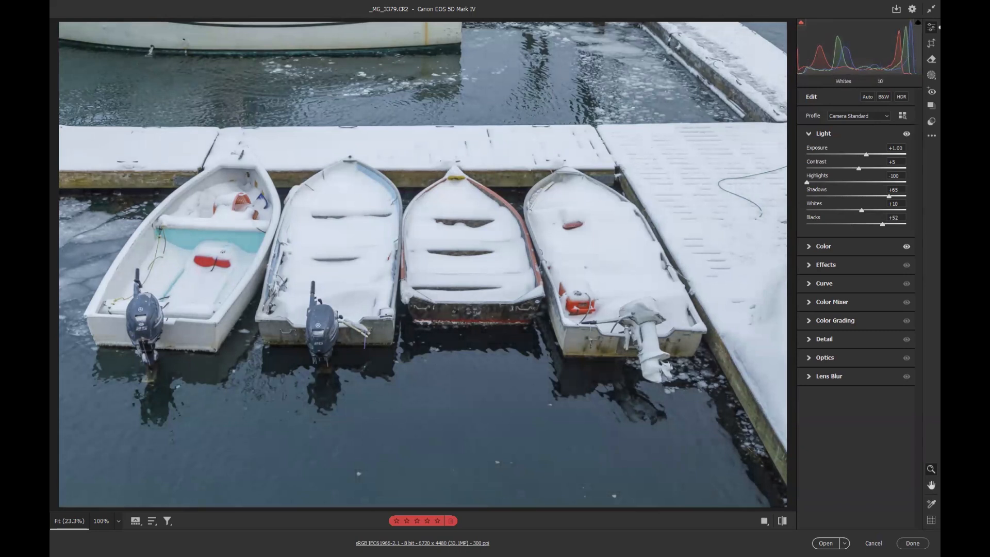
drag(911, 53, 866, 49)
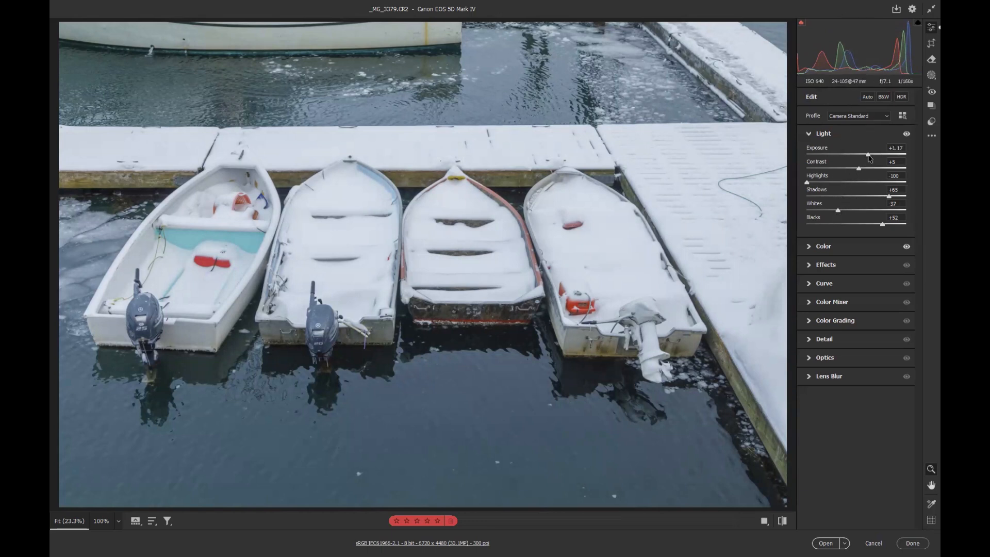
drag(868, 158, 868, 156)
mouse_move(859, 168)
mouse_down()
mouse_move(813, 163)
mouse_move(899, 174)
mouse_move(866, 171)
mouse_up()
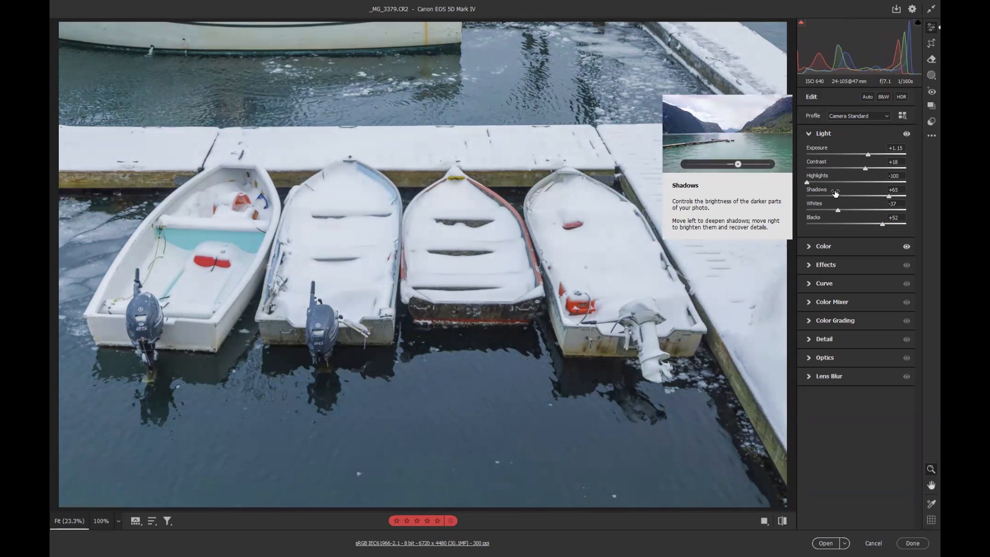
Set Shadows to +100, Whites to -77 and Contrast to +42.
click(808, 189)
drag(808, 189, 831, 188)
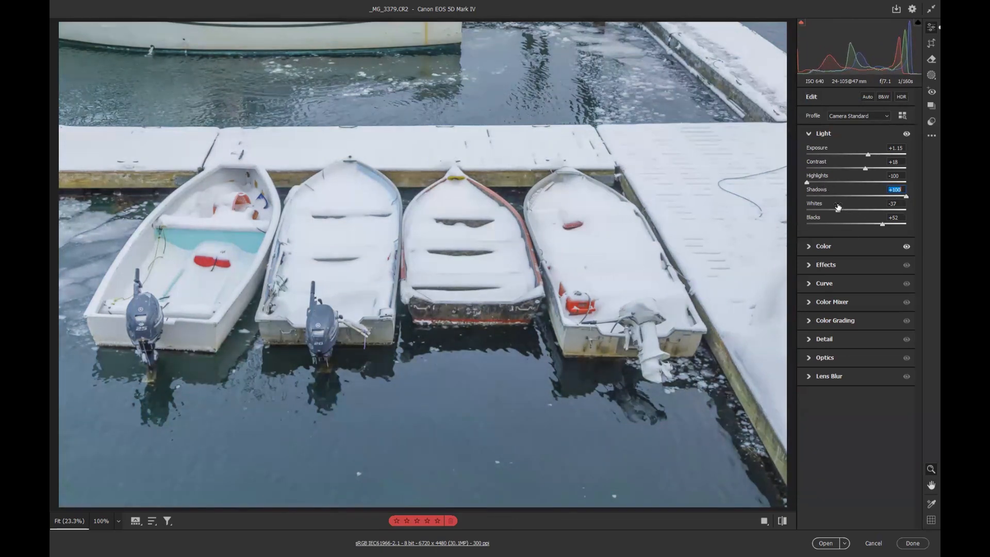
drag(837, 209, 819, 205)
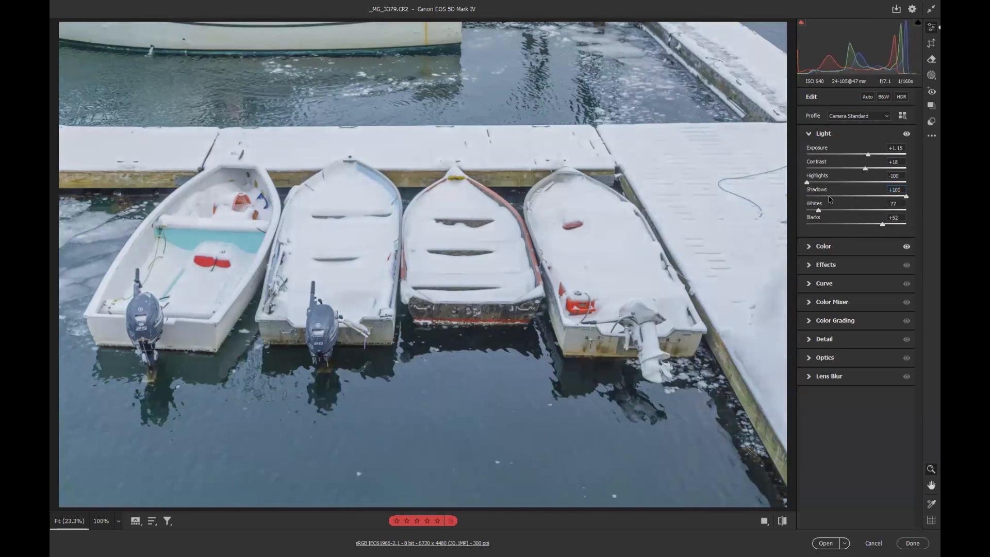
drag(867, 169, 880, 165)
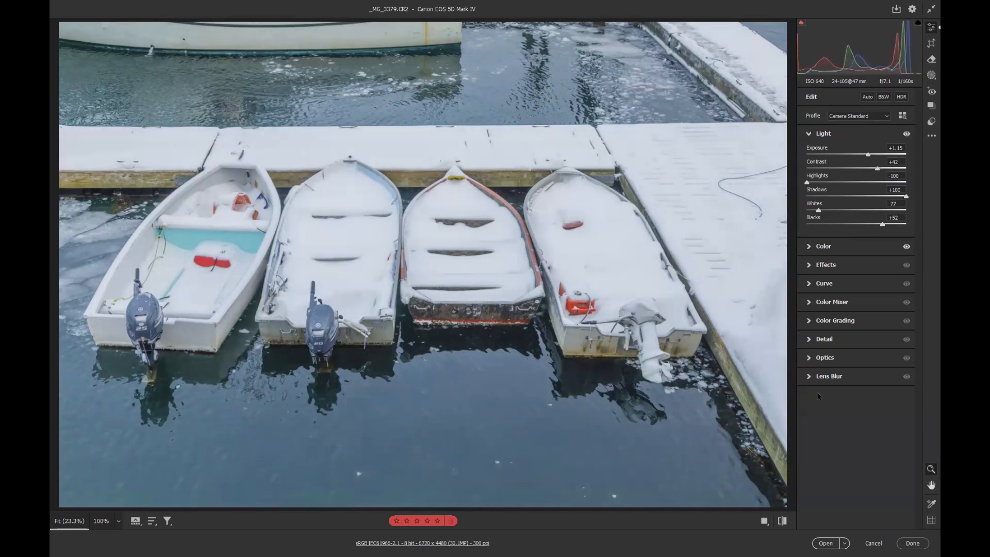
Compare the edited photo with its default settings, and set Exposure to +0.90.
click(782, 521)
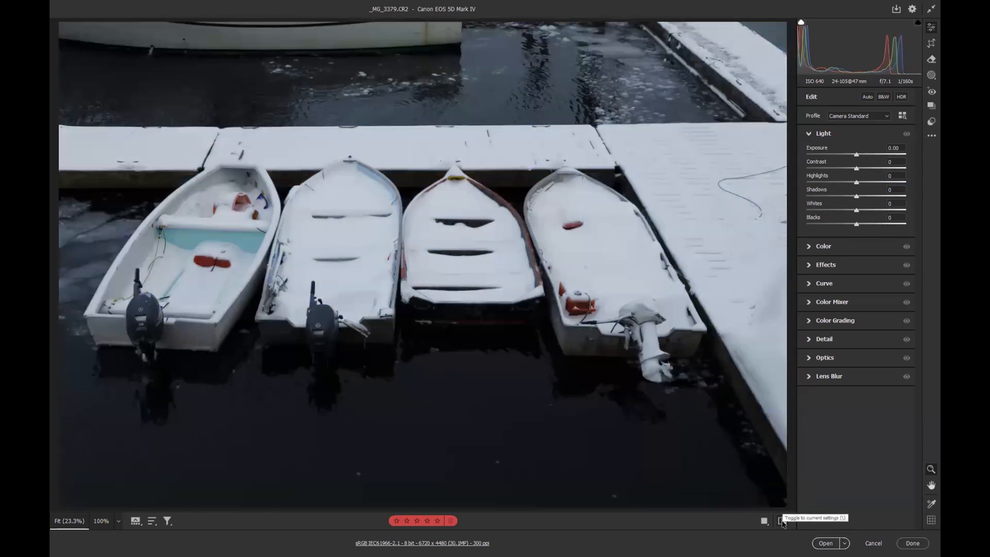
click(782, 520)
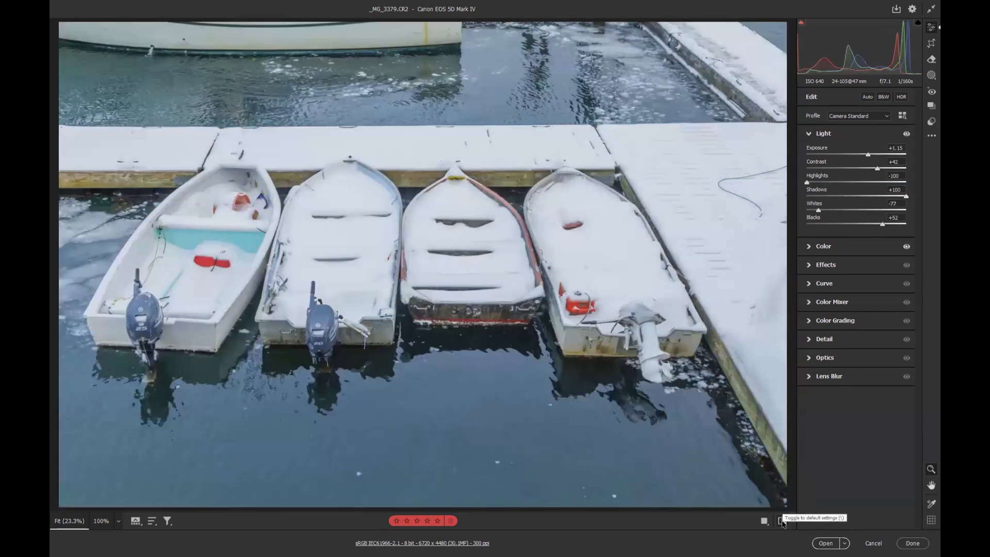
drag(868, 155, 865, 155)
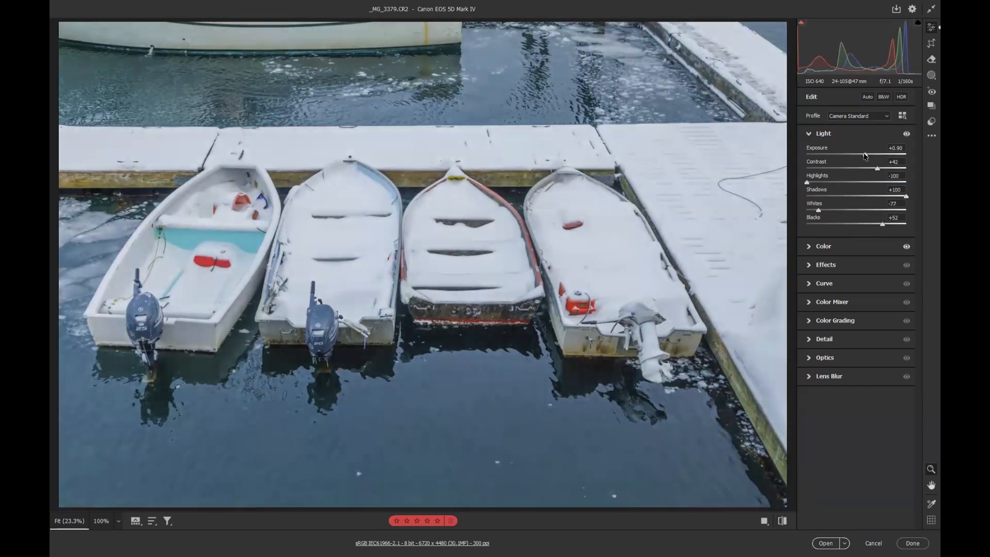
Try the Cloudy and Shade white balance presets on the boat photo.
click(808, 135)
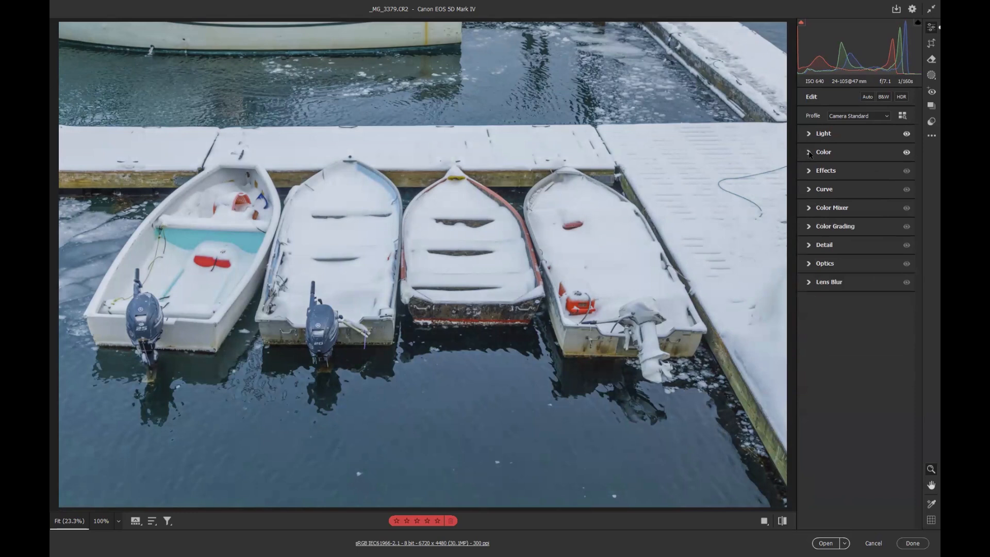
click(809, 152)
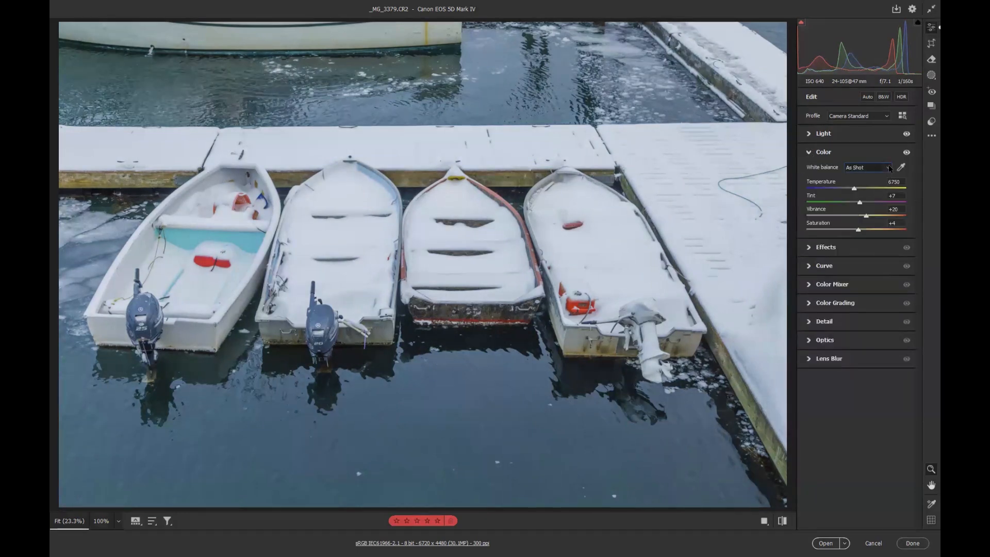
click(888, 168)
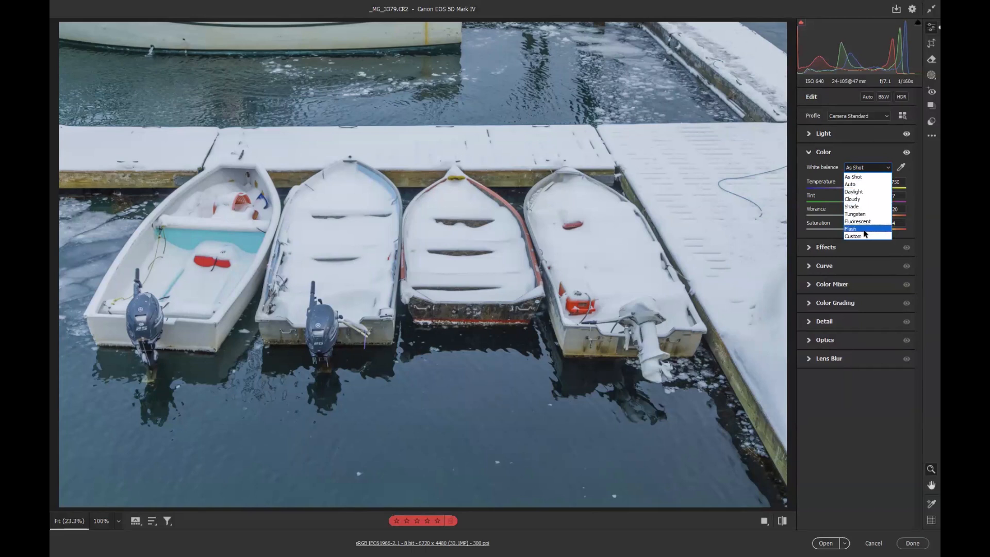
click(860, 200)
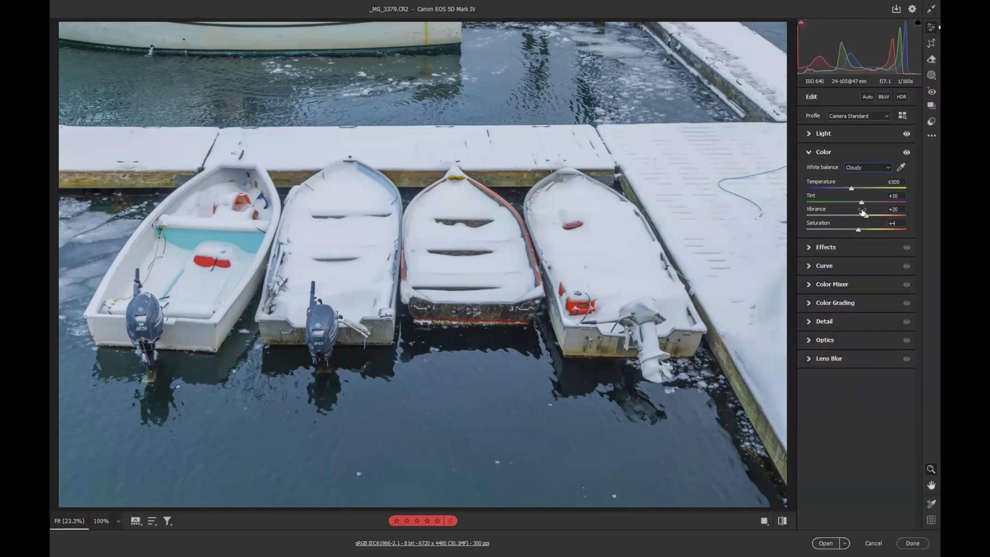
click(881, 169)
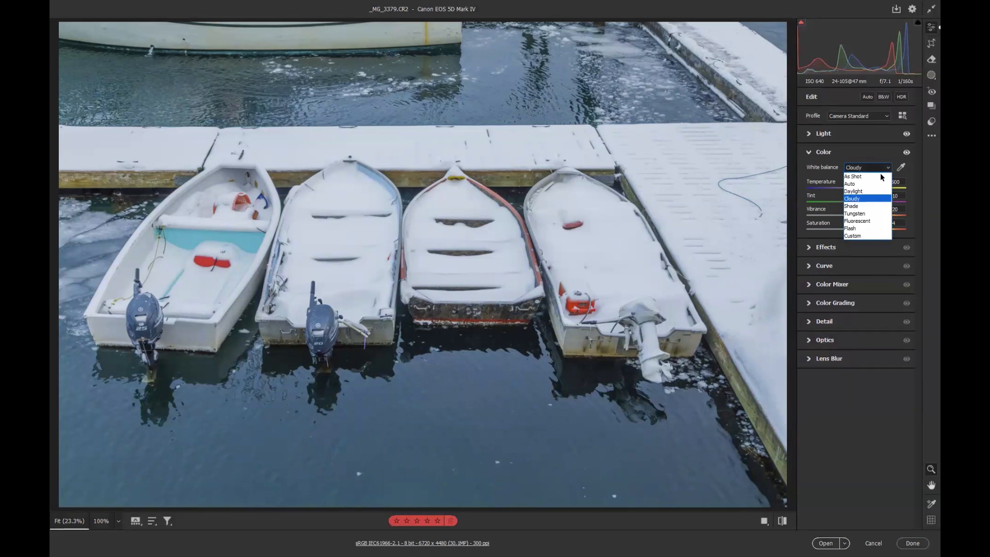
click(858, 206)
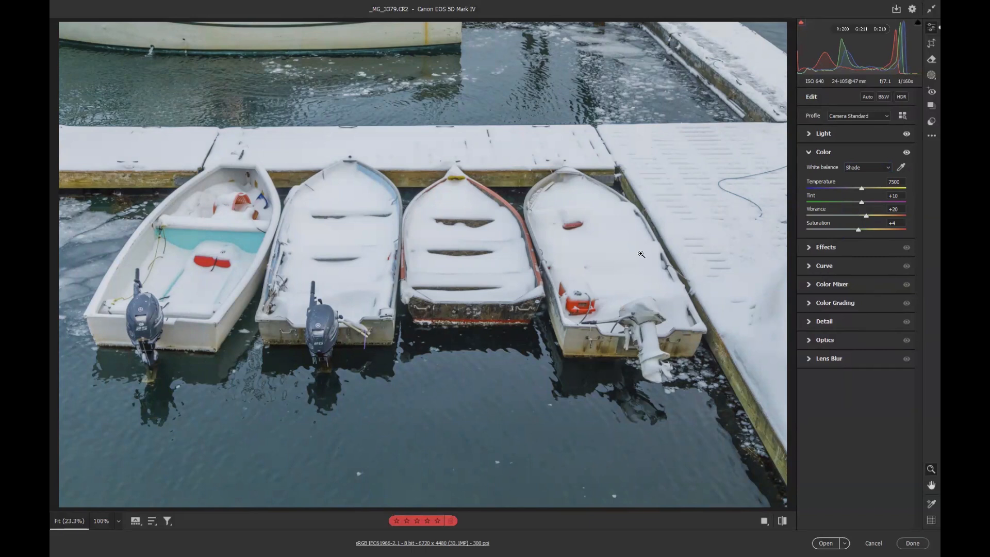
Sample the snow at the bow of the rightmost boat for the white balance, and set the Temperature to 8500.
click(901, 168)
click(556, 194)
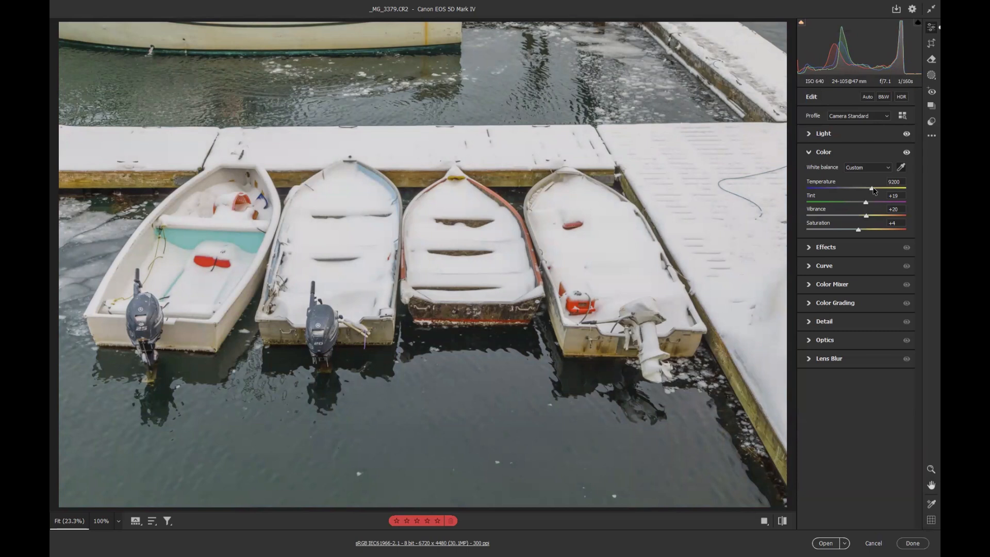
drag(872, 190, 870, 190)
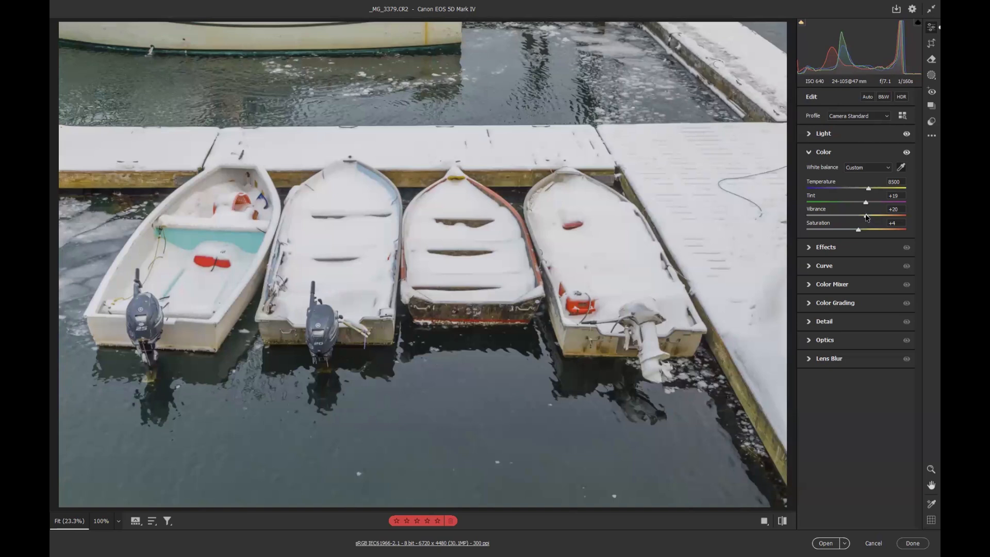
Test stronger Vibrance and Saturation, settle Vibrance at +19 and finish the color adjustments.
drag(865, 217, 883, 216)
scroll(870, 217, up, 7)
scroll(873, 220, up, 5)
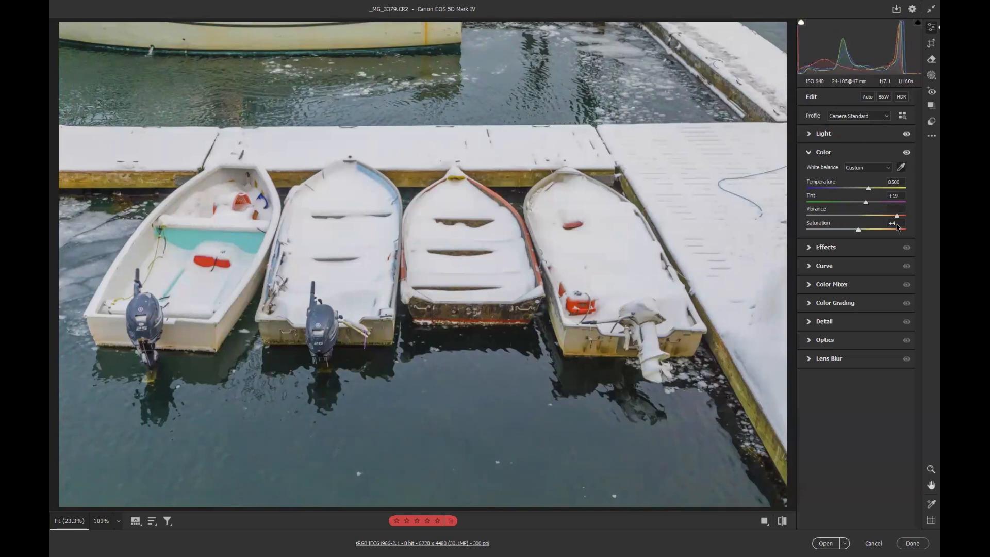
drag(891, 225, 863, 235)
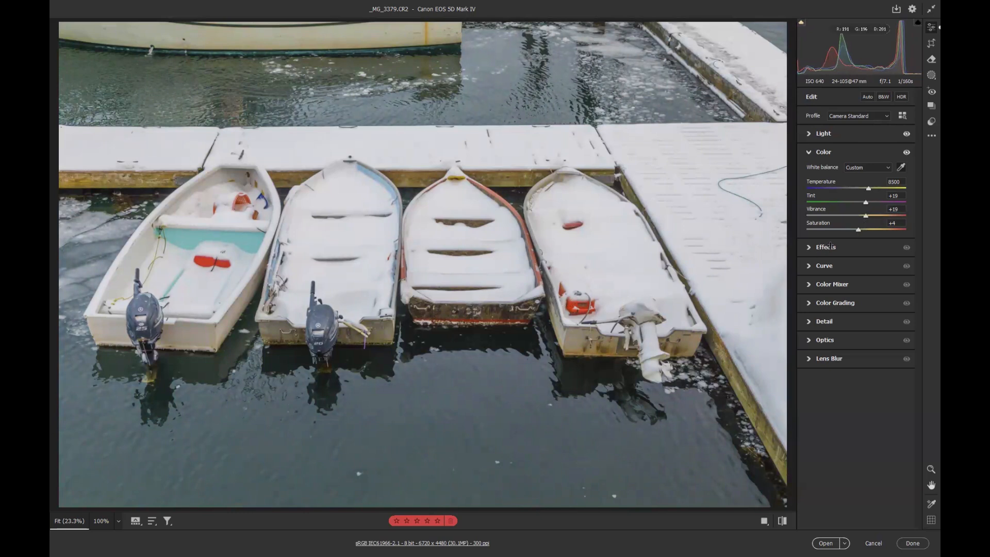
drag(863, 230, 892, 225)
click(808, 156)
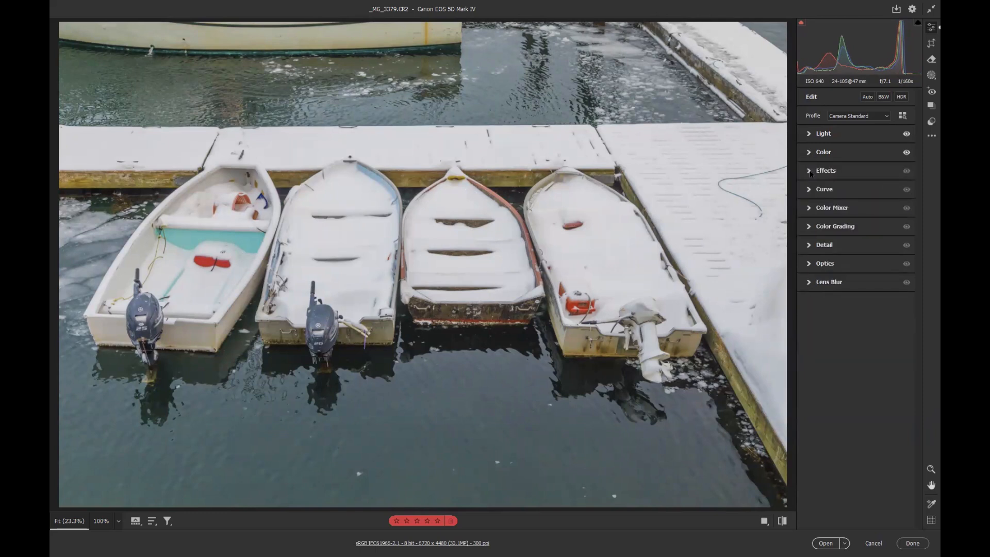
Set the Texture effect to +20.
click(810, 173)
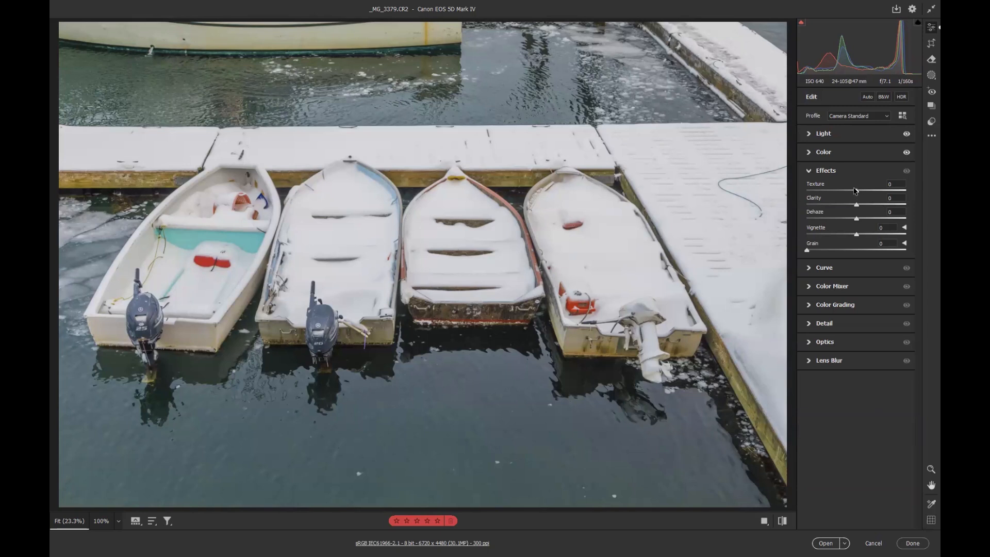
mouse_move(857, 192)
mouse_down()
mouse_move(909, 194)
mouse_move(846, 191)
mouse_move(908, 198)
mouse_move(858, 195)
mouse_up()
drag(857, 193, 864, 194)
mouse_move(865, 192)
mouse_down()
mouse_move(881, 190)
mouse_move(866, 189)
mouse_up()
Try negative Clarity on the photo, and set the Clarity to +26.
drag(856, 206, 820, 212)
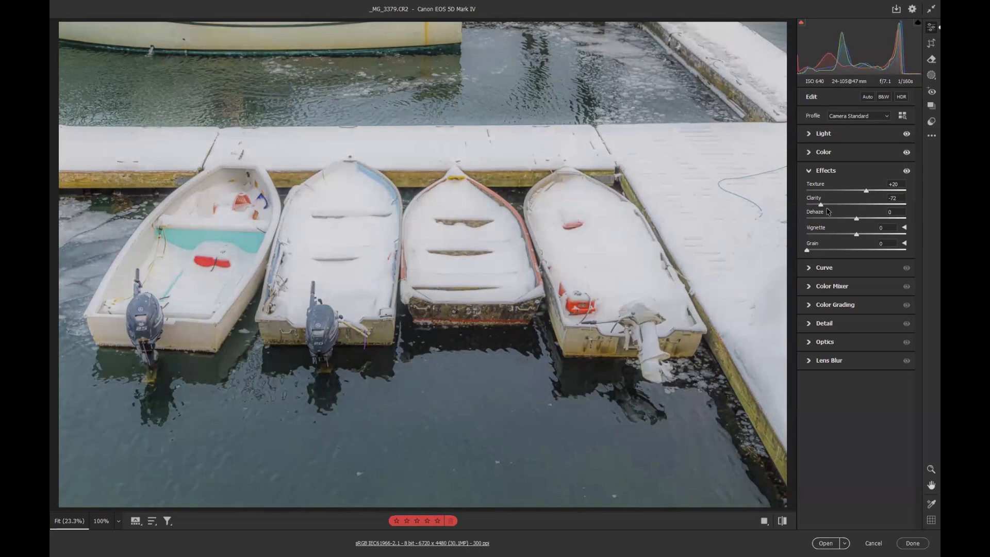
mouse_move(859, 212)
mouse_down()
mouse_move(910, 213)
mouse_move(849, 206)
mouse_up()
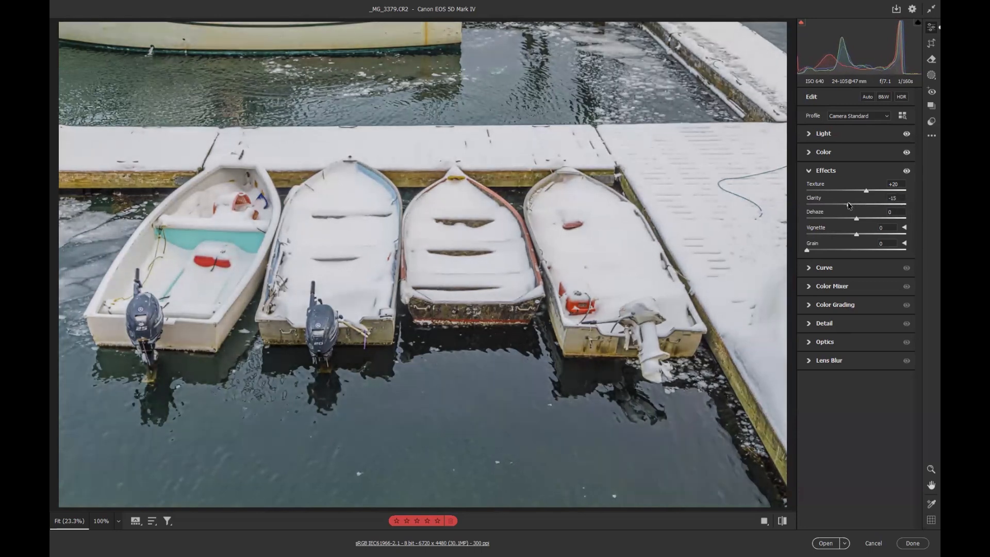
click(867, 206)
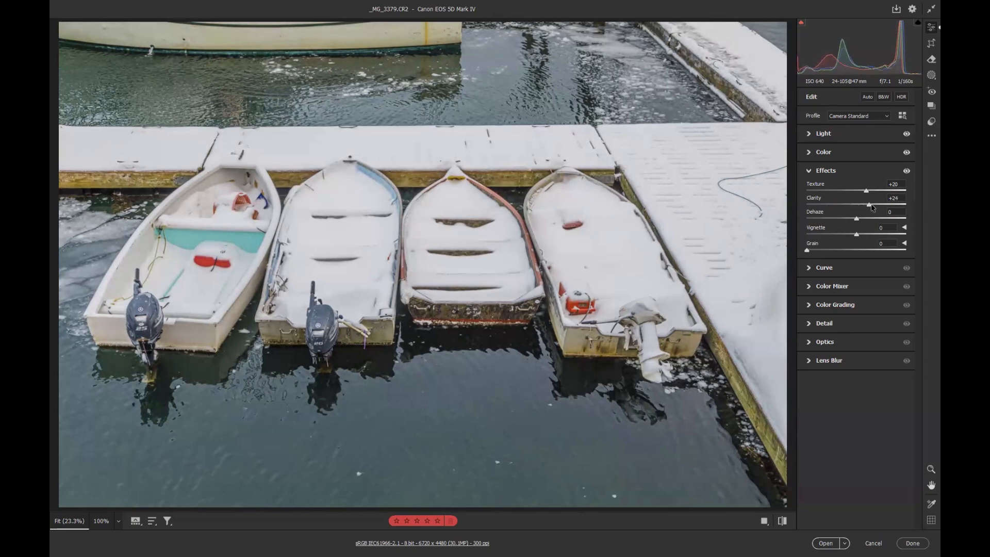
drag(868, 206, 871, 206)
Try positive and negative Dehaze amounts, and reset Dehaze to 0.
drag(856, 219, 878, 220)
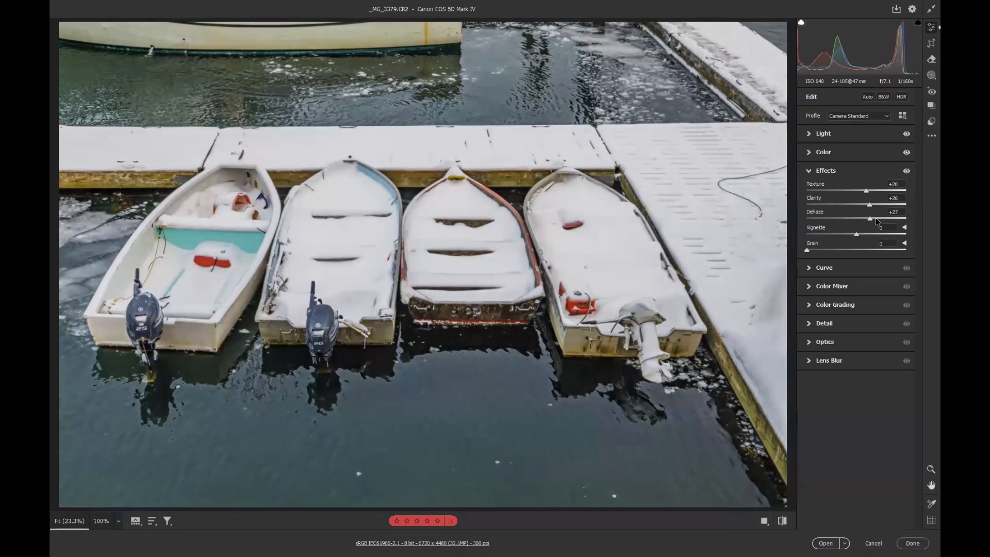
mouse_move(869, 222)
mouse_down()
mouse_move(843, 220)
mouse_move(856, 219)
mouse_up()
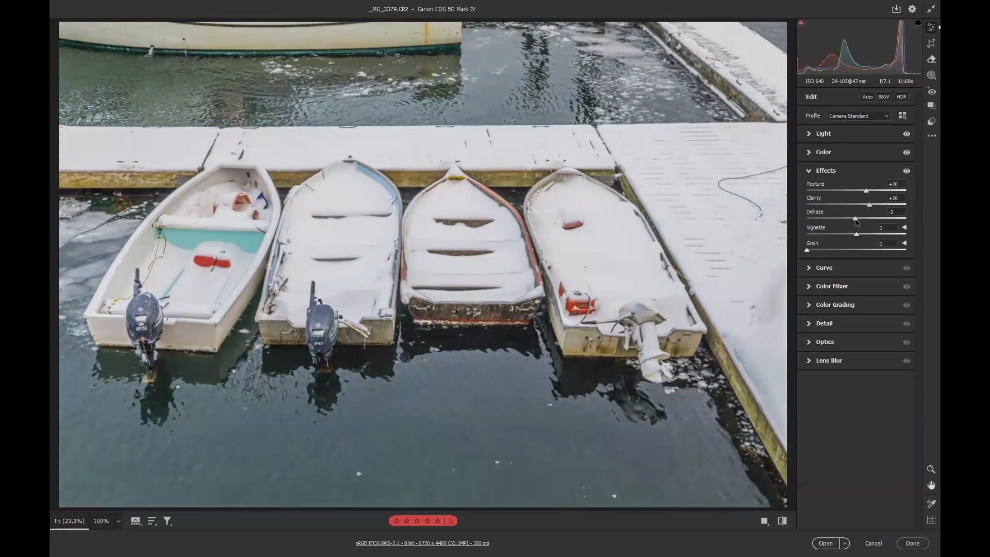
double_click(855, 219)
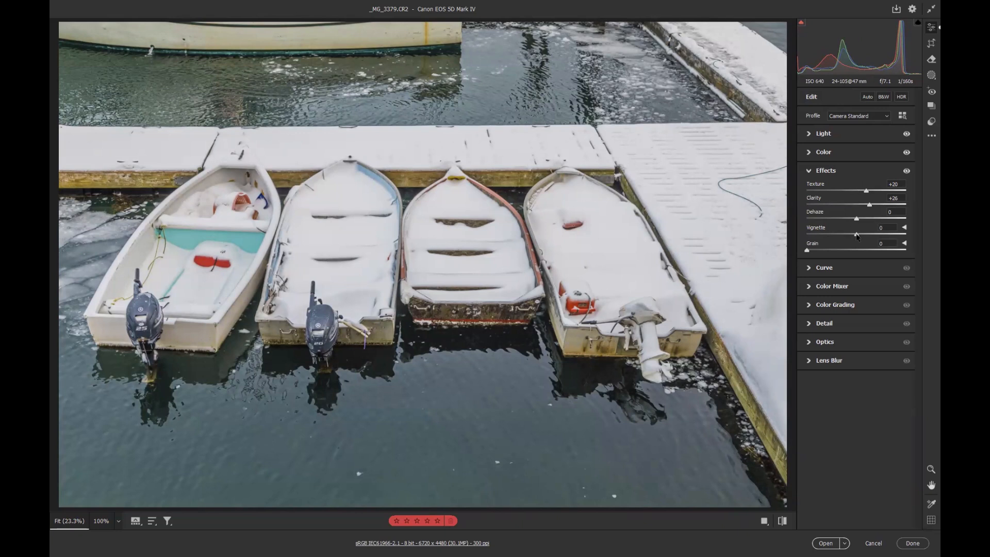
Darken the photo's edges with a Vignette of -13.
drag(856, 235, 850, 234)
double_click(850, 233)
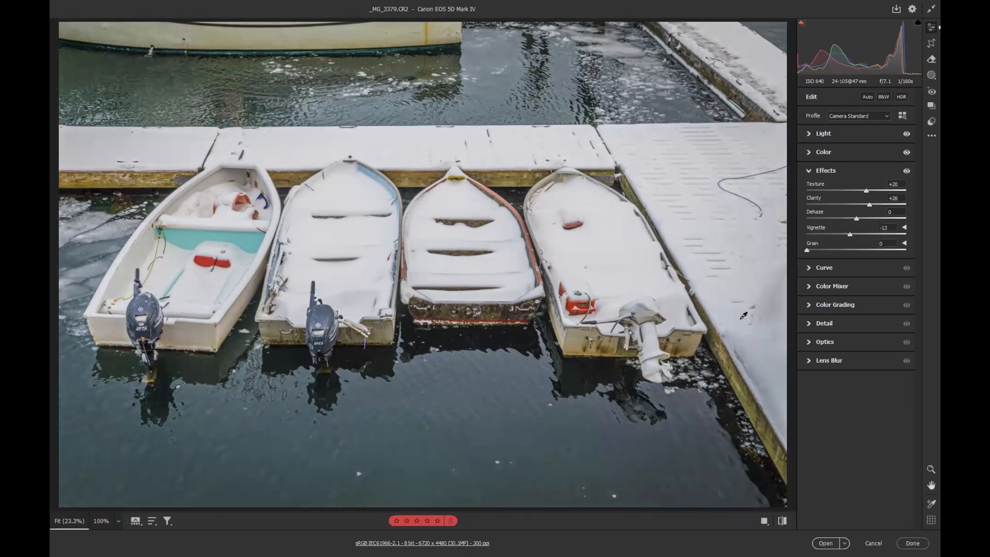
Compare the photo with the Effects adjustments off and on.
click(906, 171)
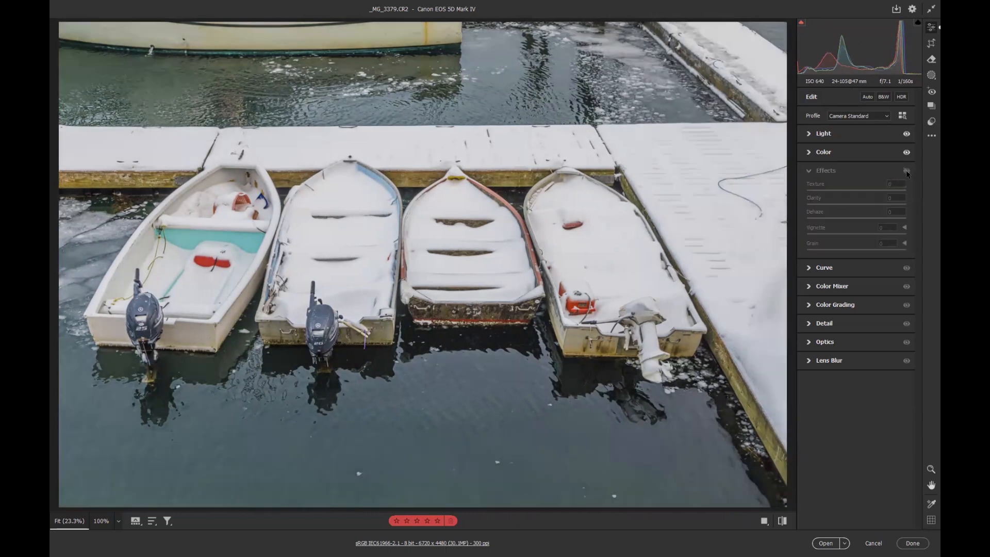
click(906, 171)
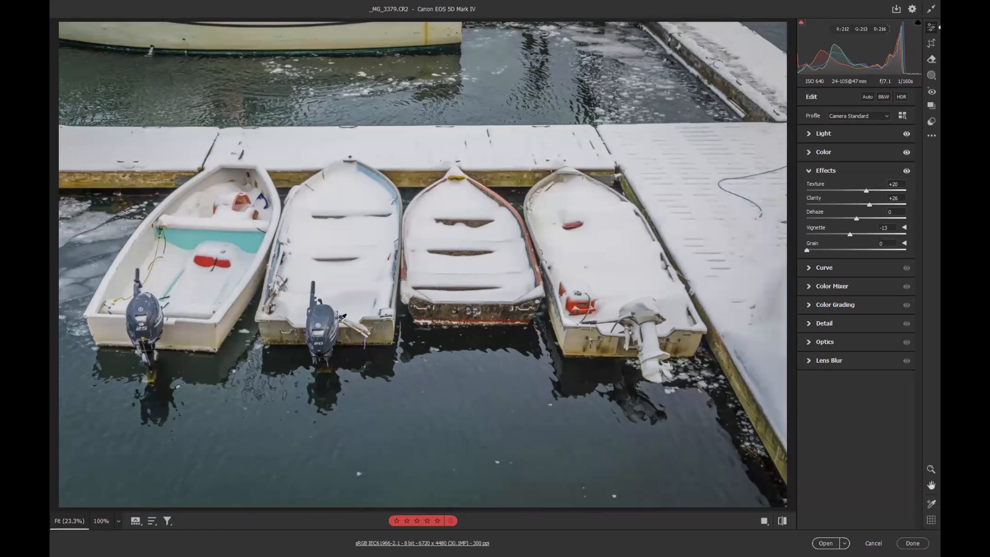
click(809, 170)
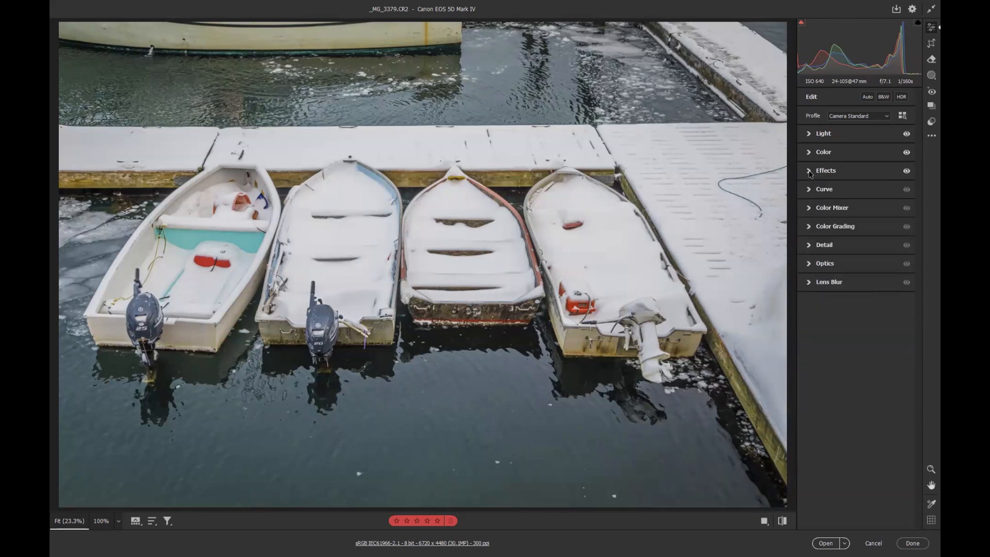
click(809, 190)
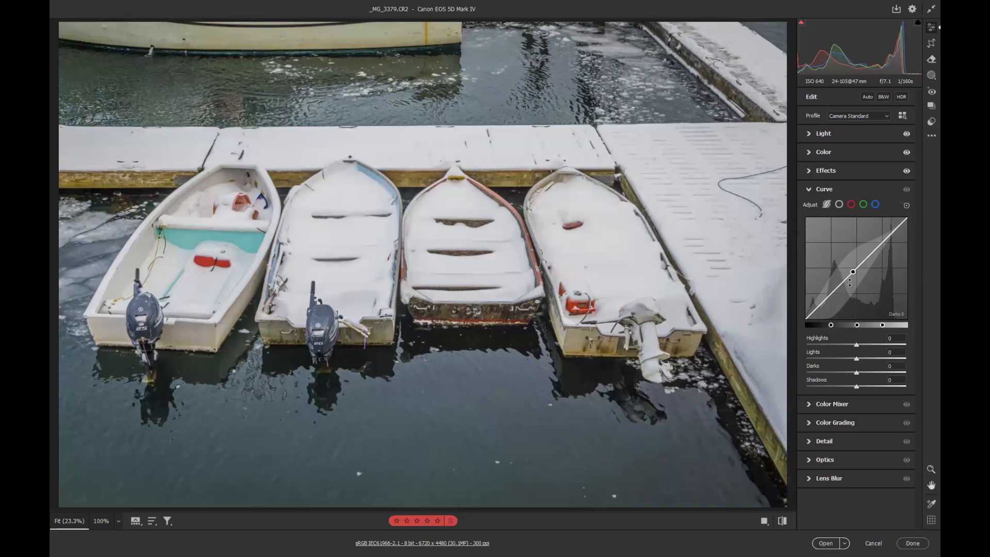
click(809, 190)
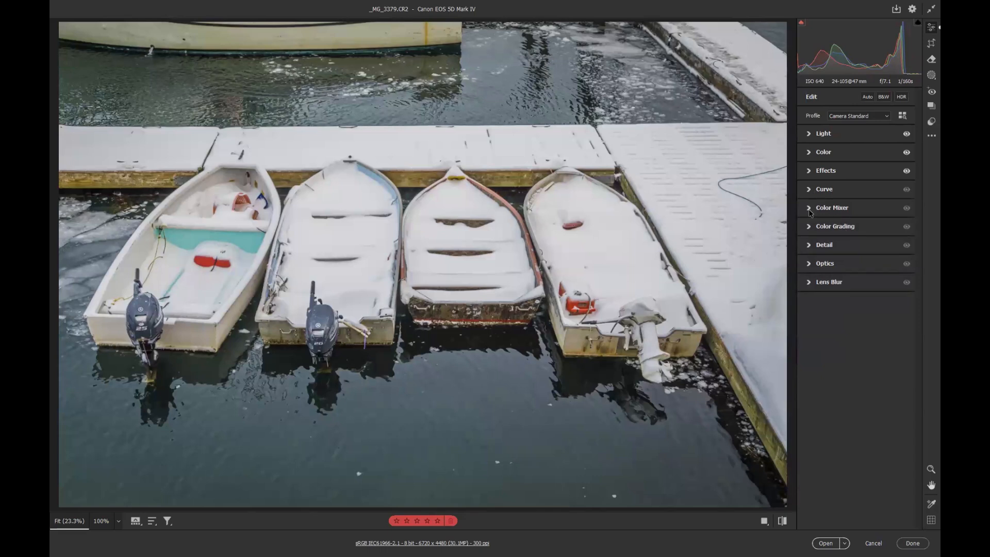
Try desaturating the red objects in the boats with the targeted Saturation adjustment, and bring them back to Reds -6 and Oranges -2.
click(809, 209)
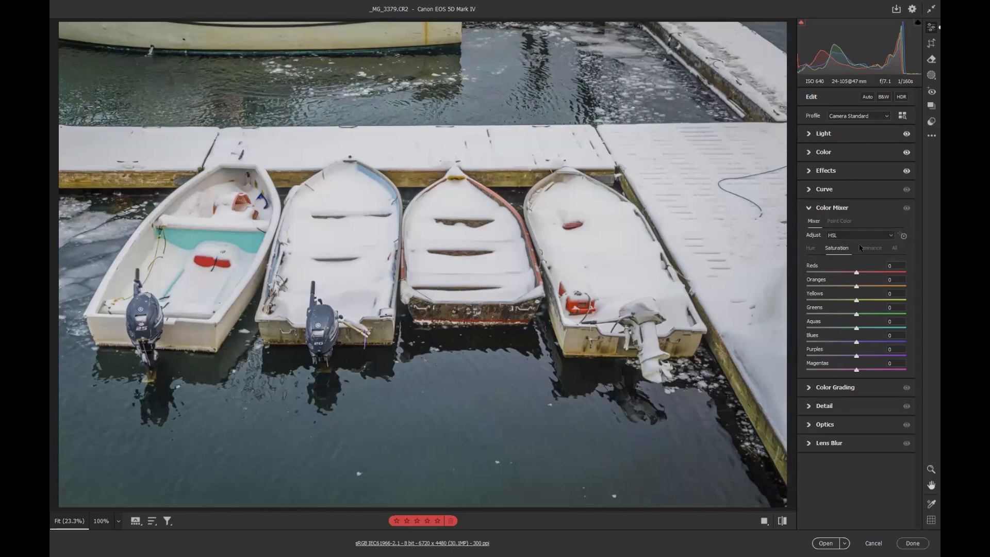
click(903, 236)
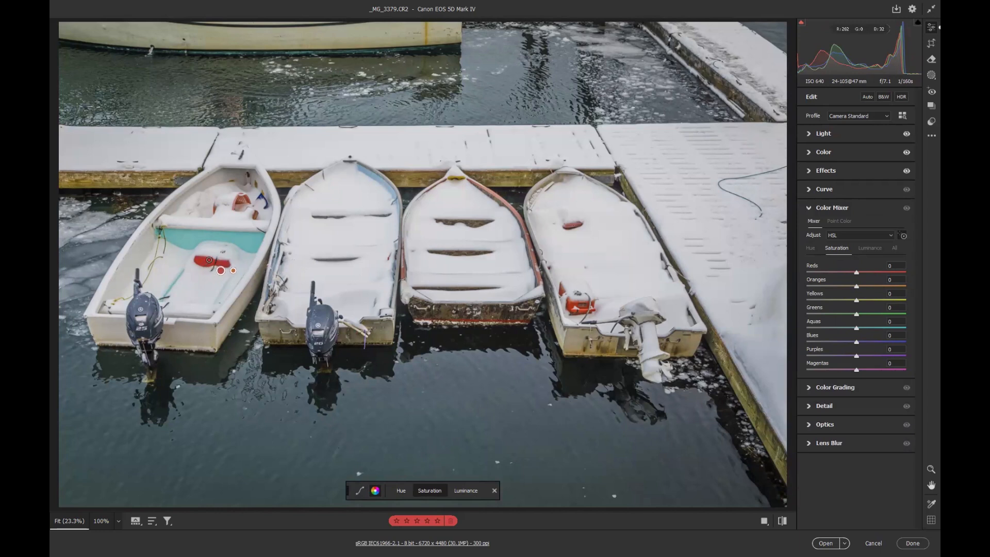
drag(251, 260, 167, 260)
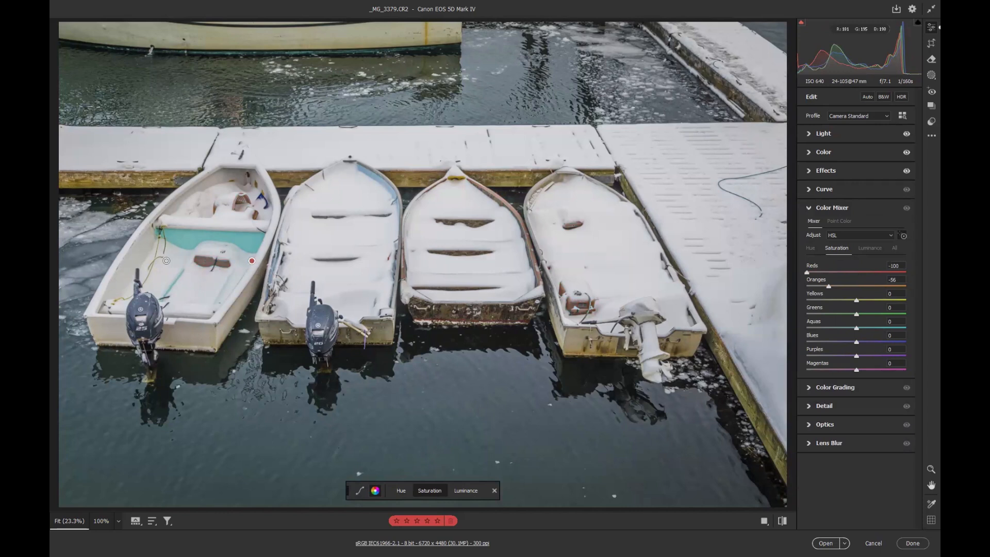
drag(167, 260, 207, 260)
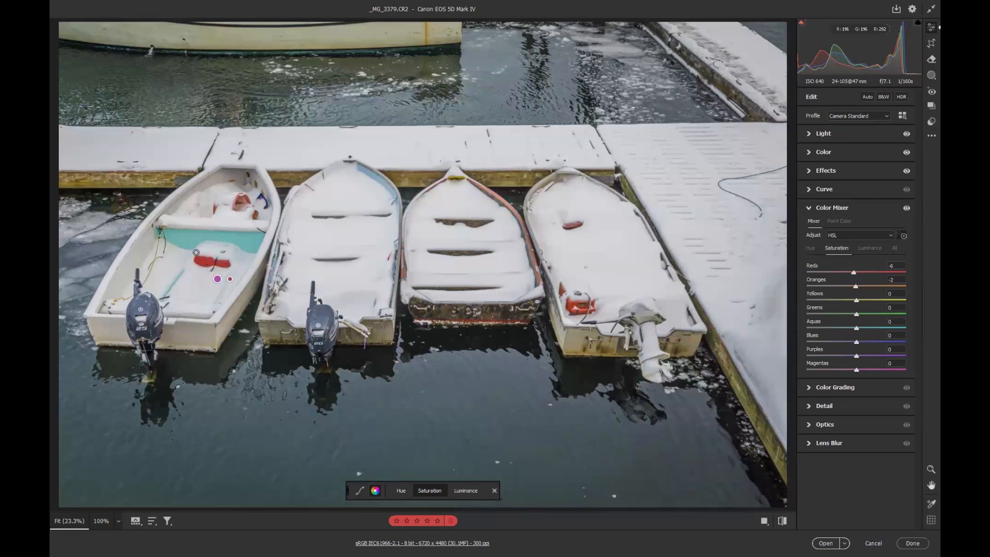
Fine-tune the saturation of the teal bench and the second boat's light-blue edge with slight targeted adjustments.
mouse_move(187, 236)
mouse_down()
mouse_move(204, 236)
mouse_move(150, 236)
mouse_move(191, 236)
mouse_move(184, 236)
mouse_up()
drag(374, 177, 380, 178)
click(809, 209)
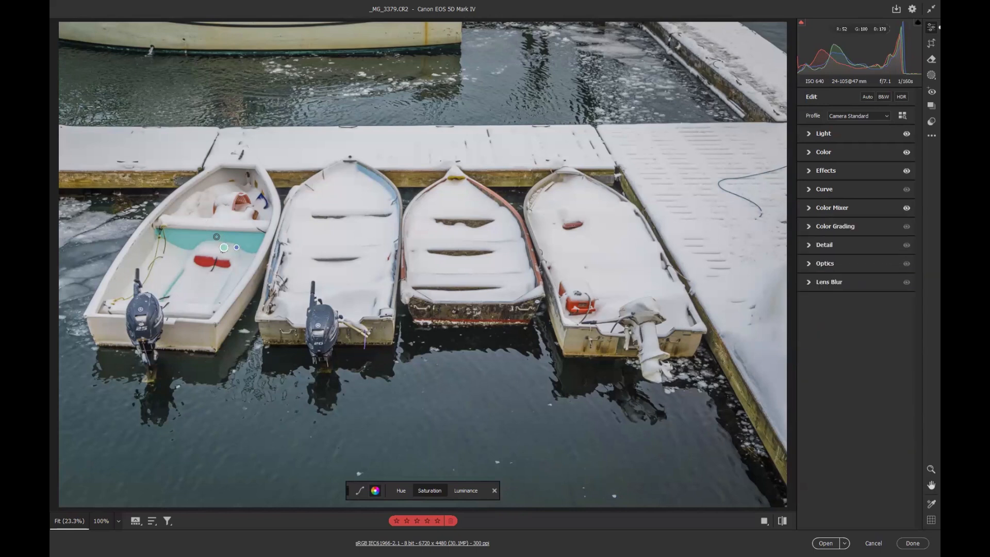
click(808, 226)
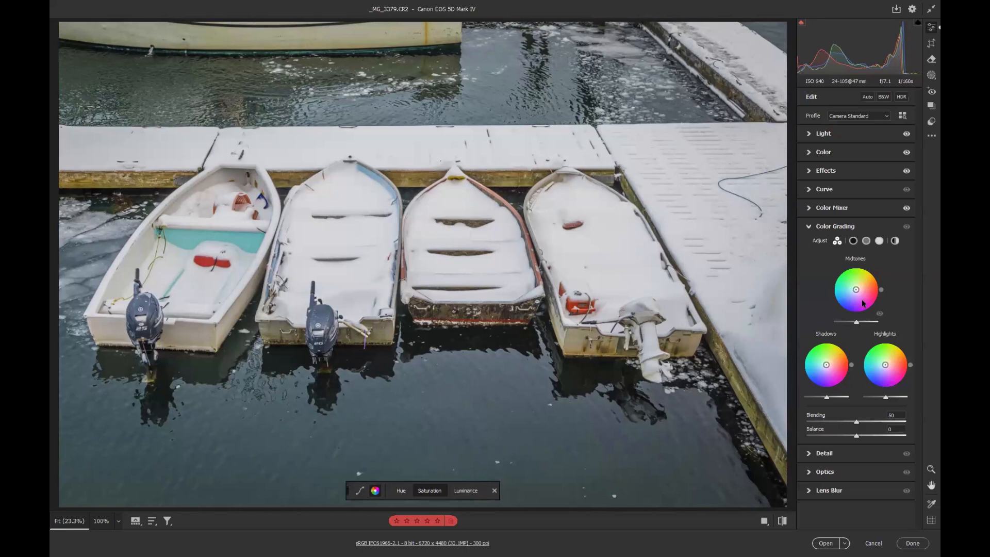
click(809, 228)
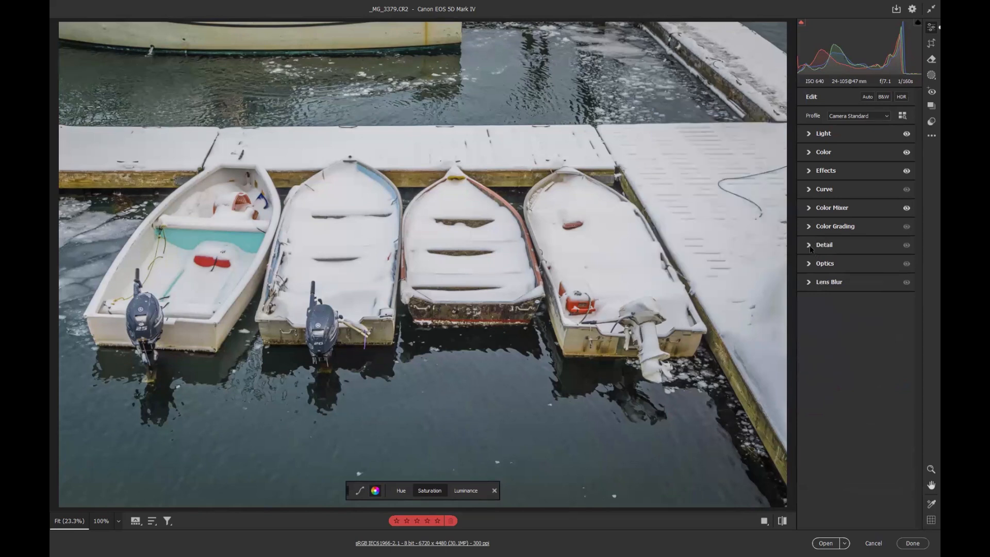
Limit sharpening to the edges of the boats and dock by setting Masking to 72, judging it on the black-and-white mask preview.
click(808, 245)
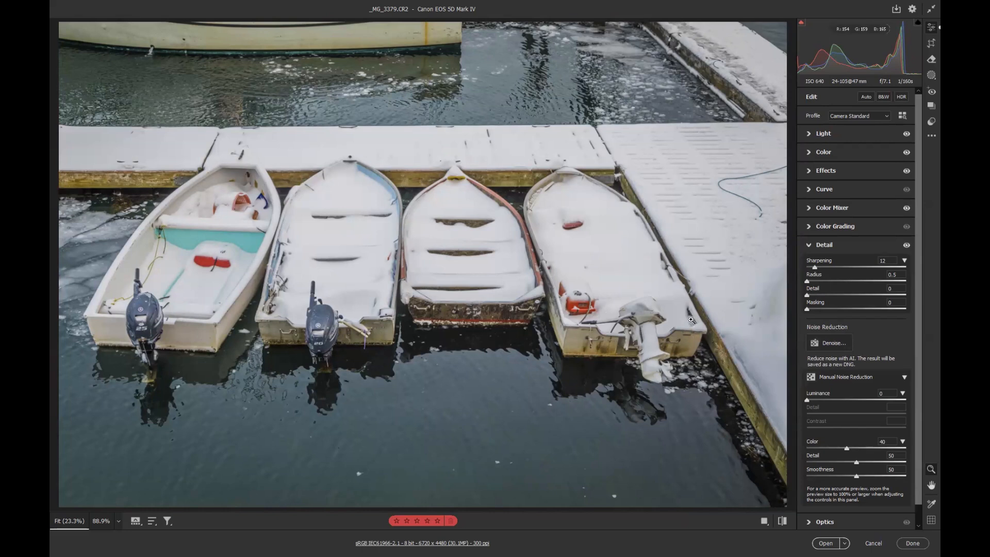
alt+click(807, 309)
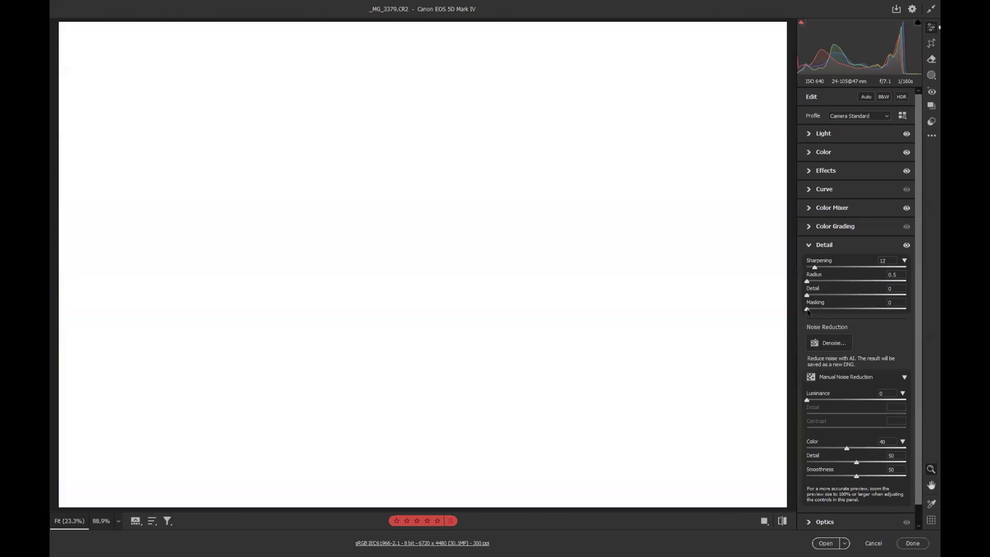
drag(807, 311, 848, 315)
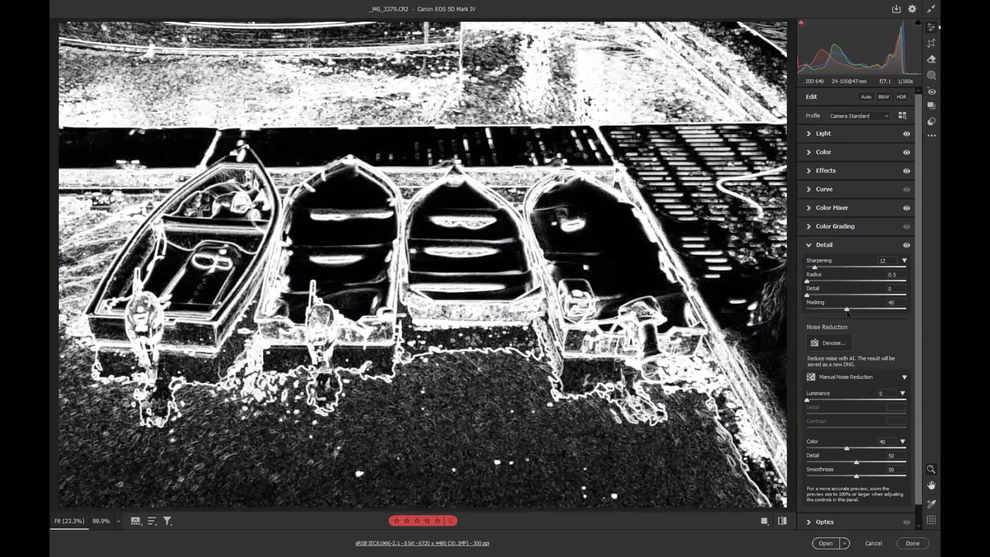
drag(849, 314, 864, 318)
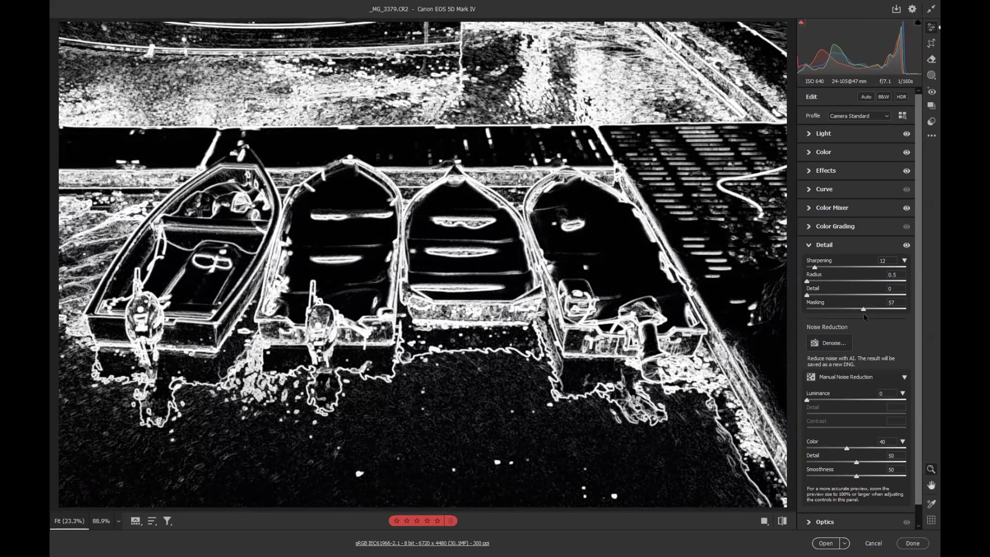
mouse_move(867, 315)
mouse_down()
mouse_move(802, 311)
mouse_move(878, 312)
mouse_up()
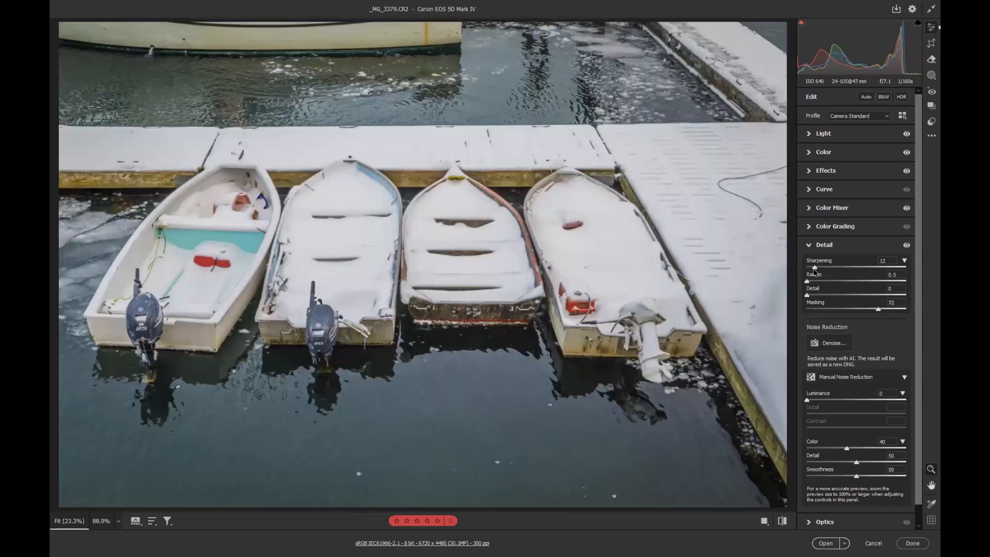
Sharpen the photo with Sharpening 56, Radius 0.8 and Detail 49, and reduce noise with Luminance 42 and Color 53.
drag(816, 268, 843, 267)
drag(808, 294, 860, 301)
drag(807, 282, 833, 282)
drag(822, 398, 848, 399)
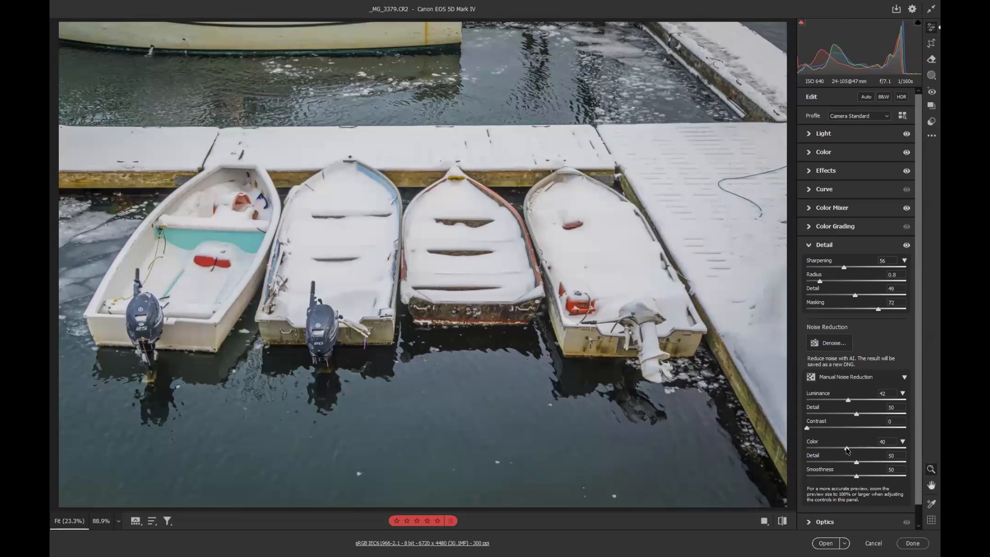
drag(847, 449, 859, 449)
Compare the third boat's stern close up with the Detail adjustments off and on.
drag(491, 325, 583, 380)
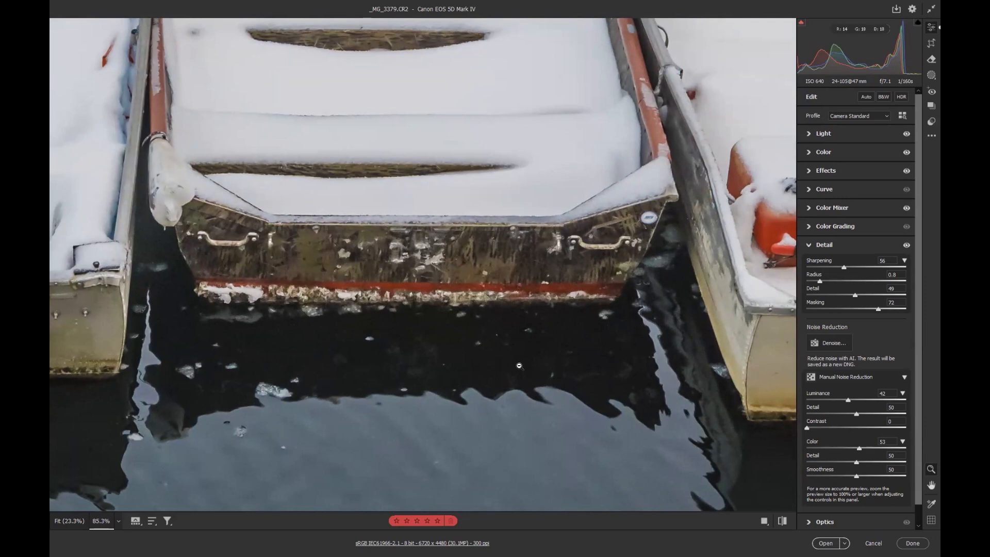
click(906, 245)
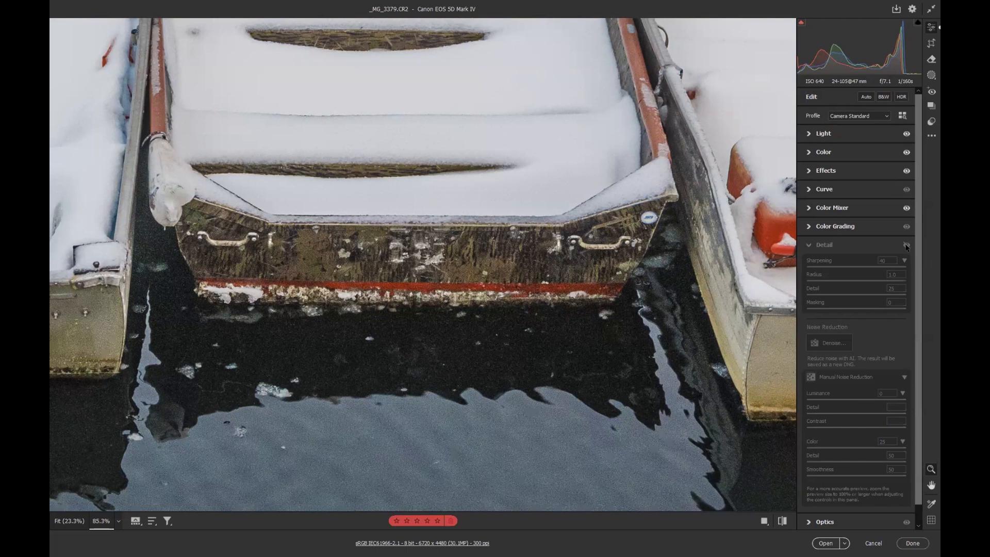
click(906, 246)
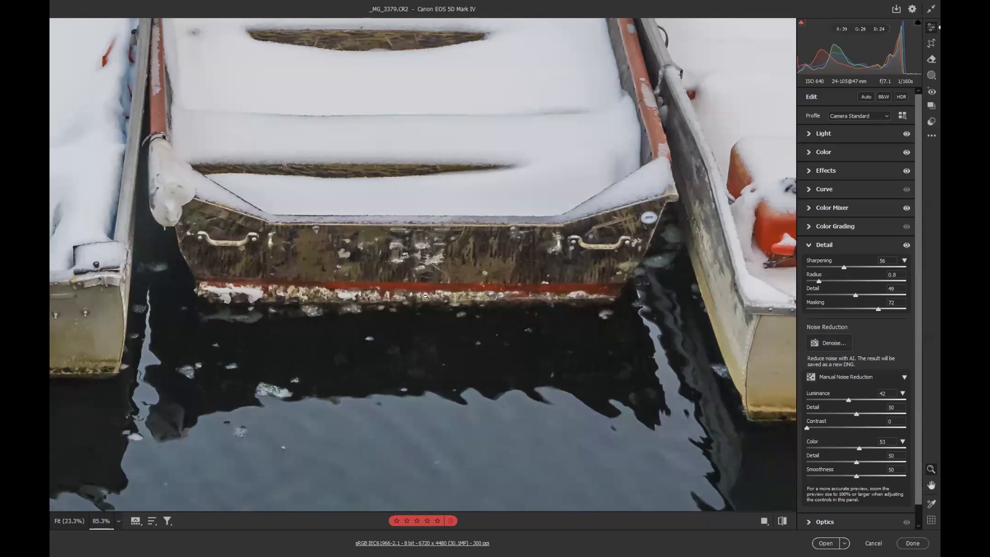
Refine the sharpening to 67 with Radius 0.9 and Detail 36, and set the Luminance noise reduction to 43.
drag(429, 322, 463, 330)
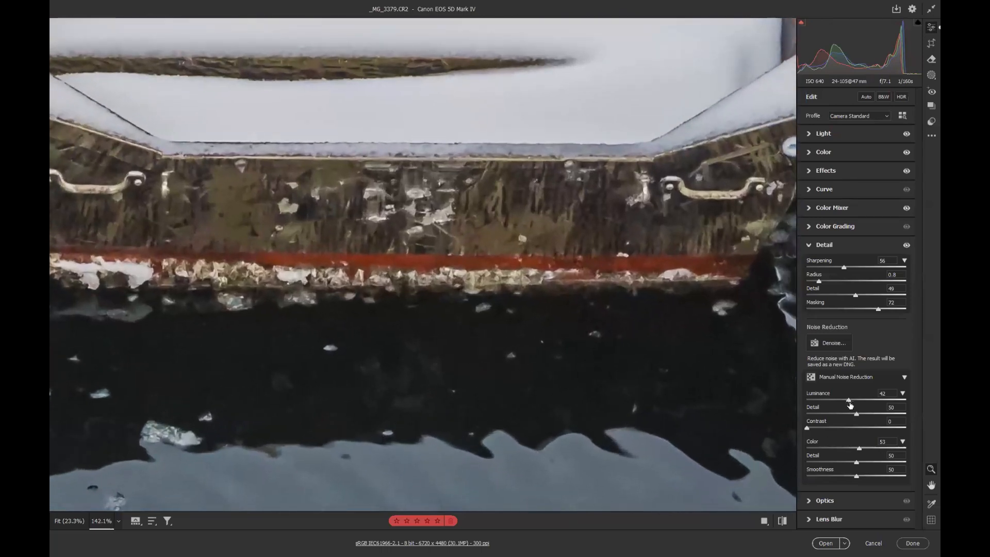
mouse_move(849, 400)
mouse_down()
mouse_move(795, 401)
mouse_move(850, 401)
mouse_up()
drag(856, 298, 845, 268)
click(851, 267)
drag(820, 282, 823, 281)
Examine the noise in the dark water close up with the Detail adjustments off and on, and return to the whole photo.
drag(557, 391, 539, 96)
key(space)
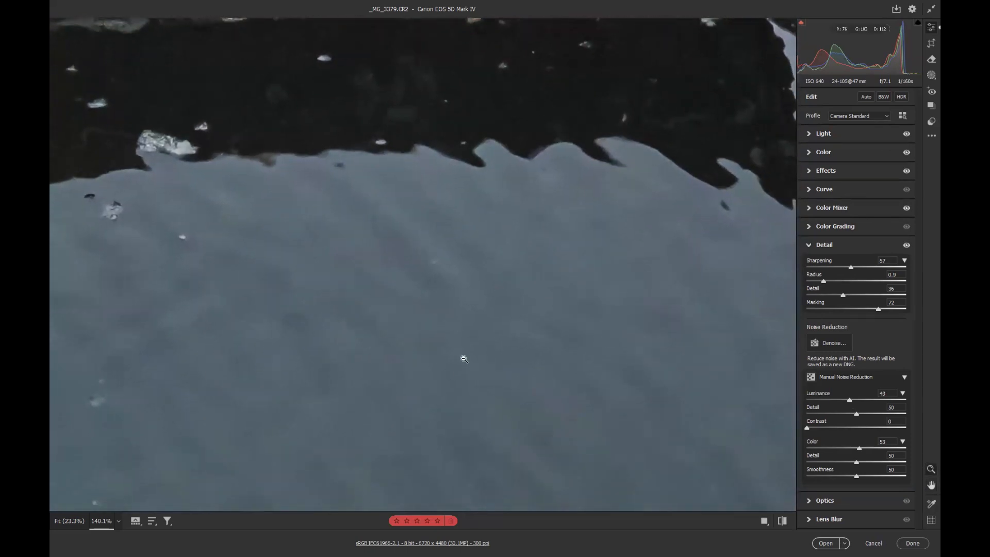
click(906, 245)
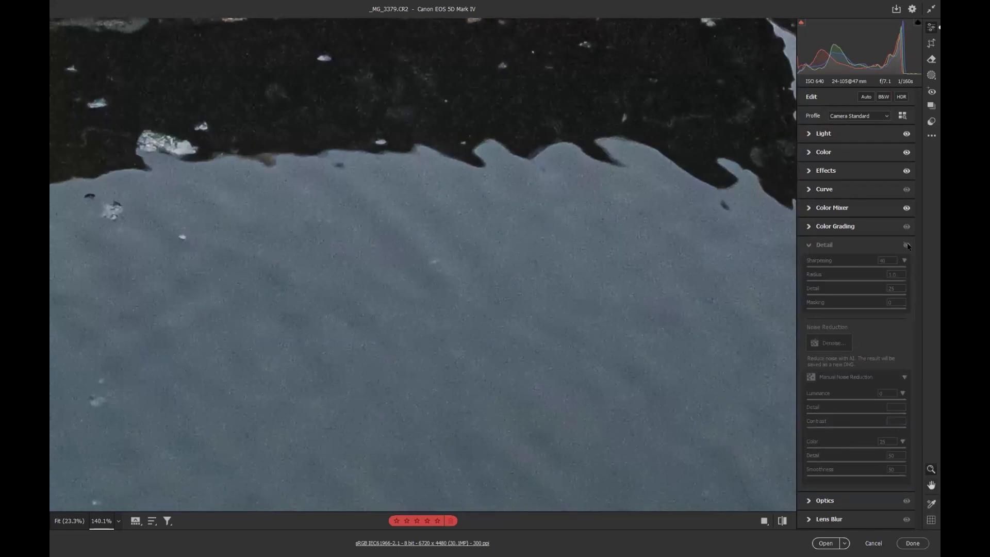
click(906, 245)
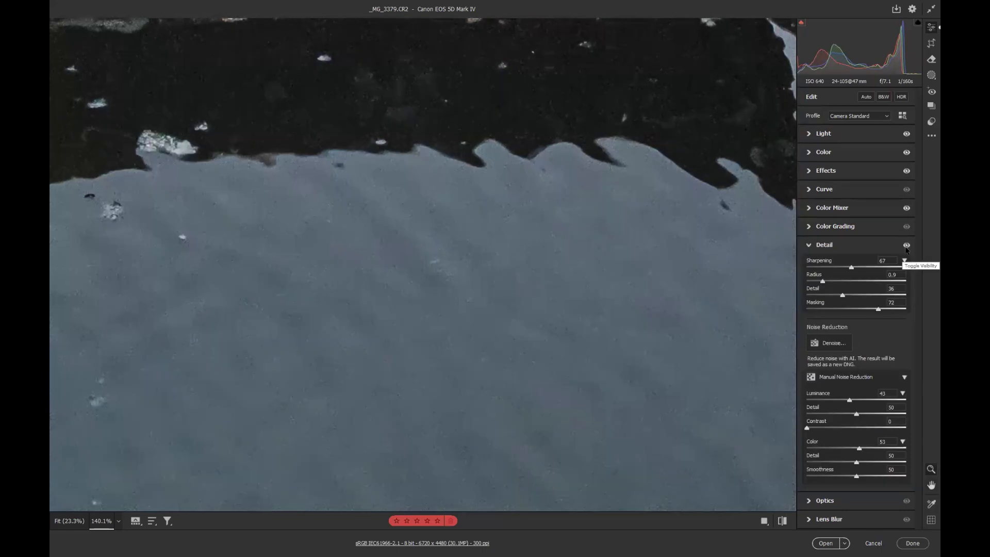
click(537, 334)
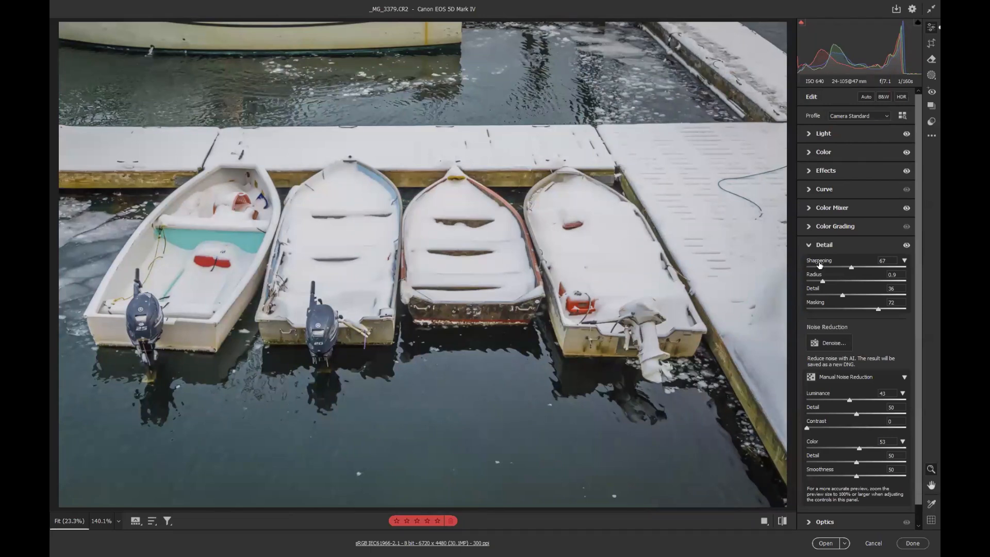
click(808, 246)
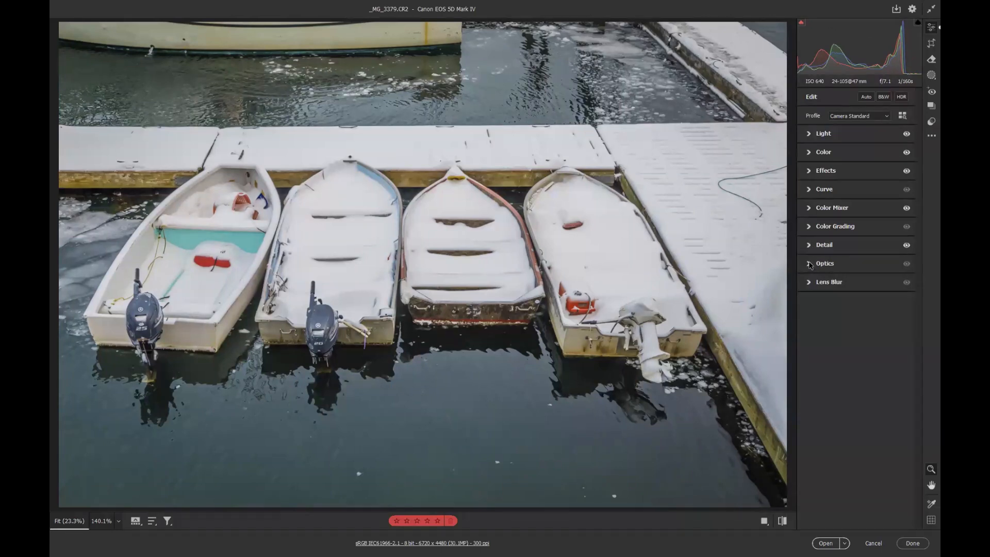
Compare the photo with the Canon lens profile corrections off and on, leaving them enabled.
click(809, 264)
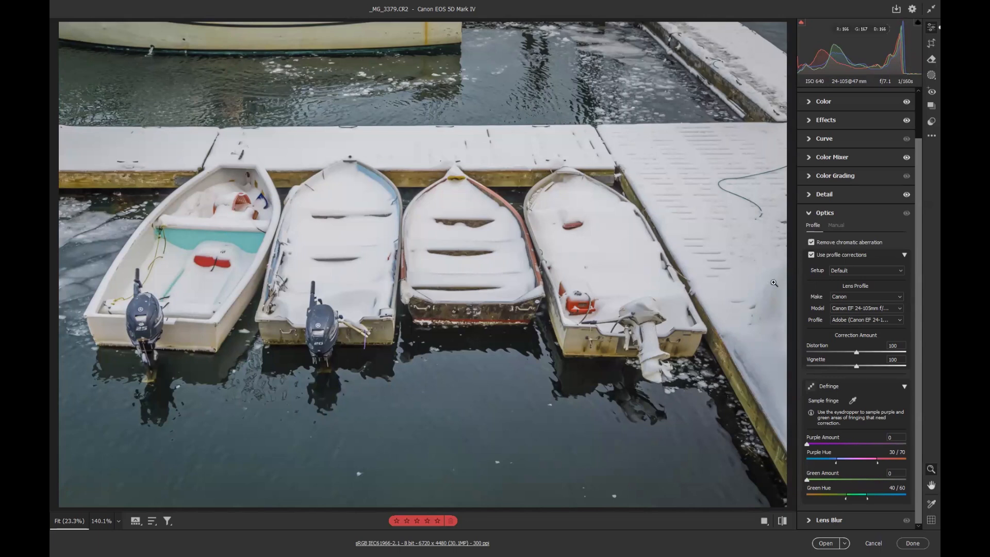
click(811, 255)
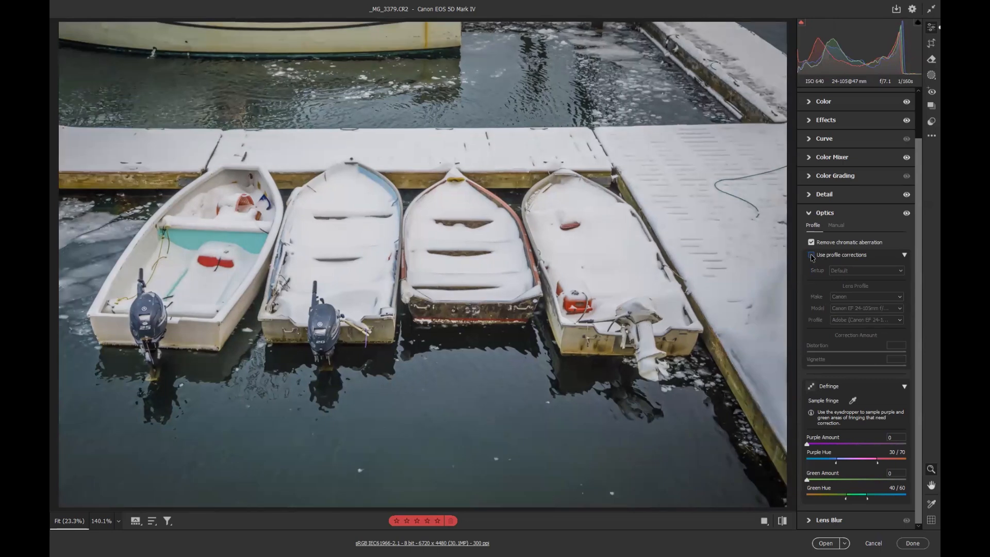
click(811, 255)
click(812, 255)
click(811, 255)
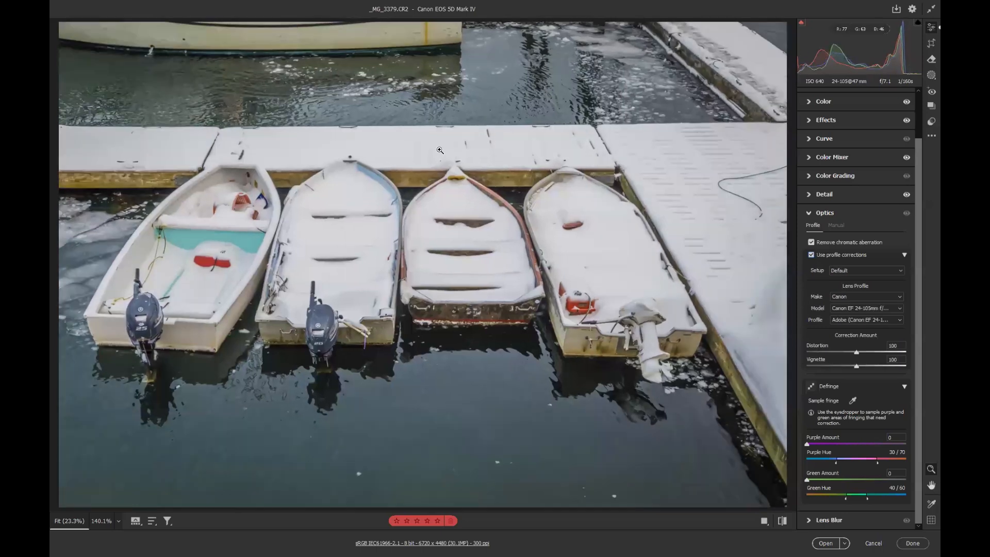
click(810, 215)
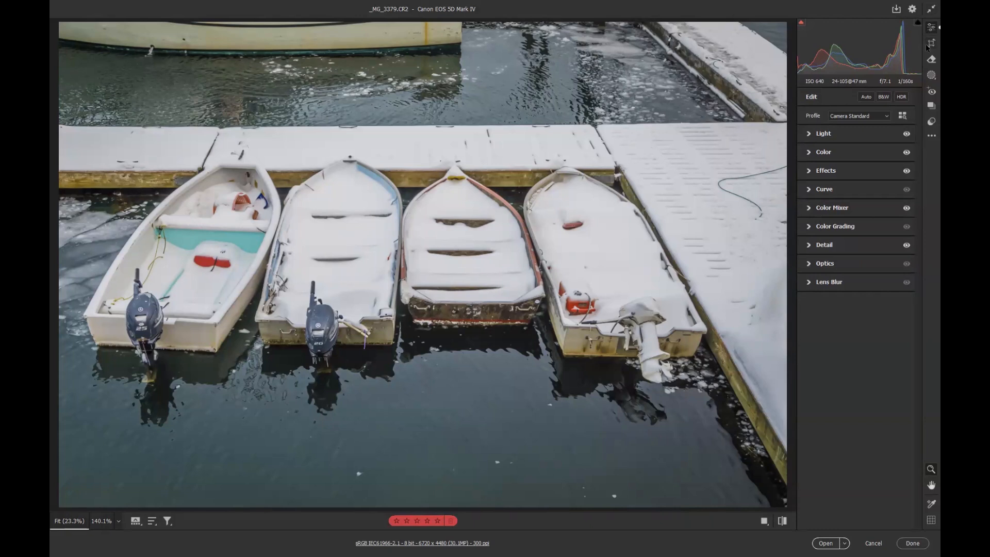
Crop the photo to the 16 x 9 preset, tighten the frame slightly, reposition the boats within it, and apply the crop.
click(926, 48)
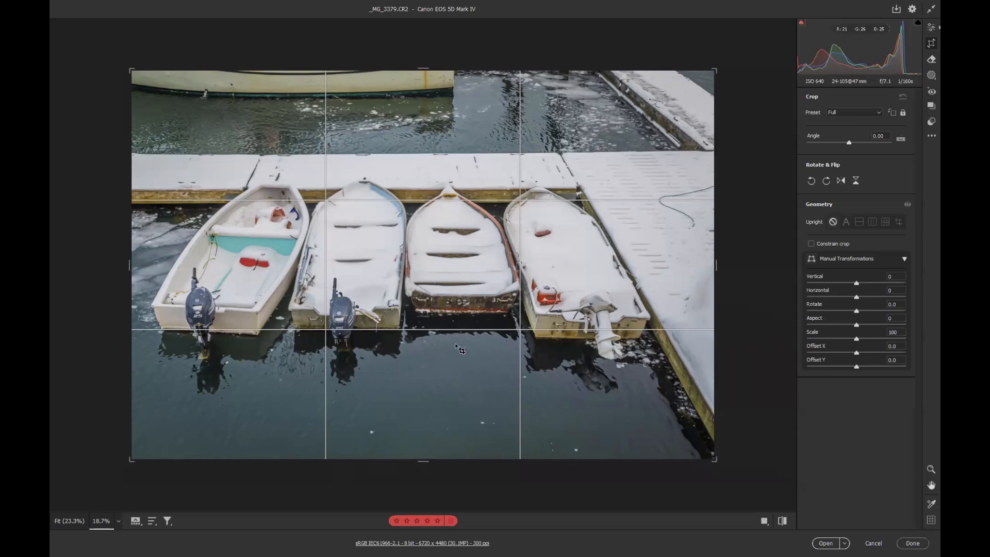
click(879, 115)
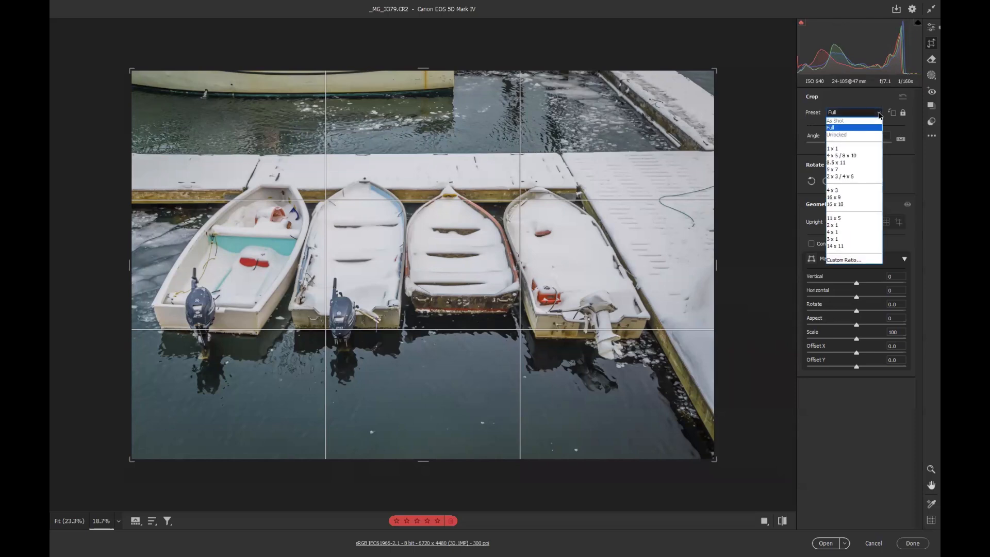
click(849, 199)
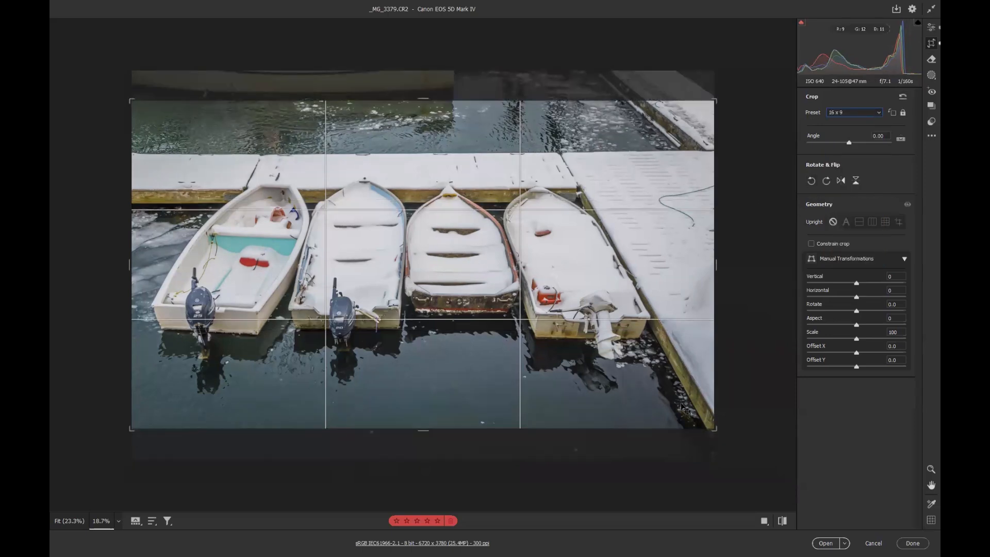
drag(714, 428, 683, 410)
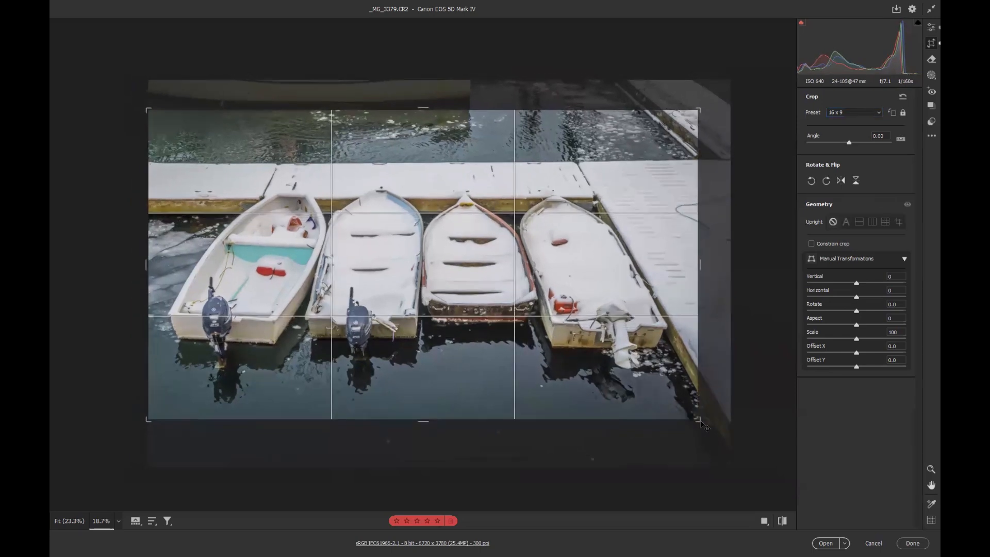
drag(446, 195, 446, 176)
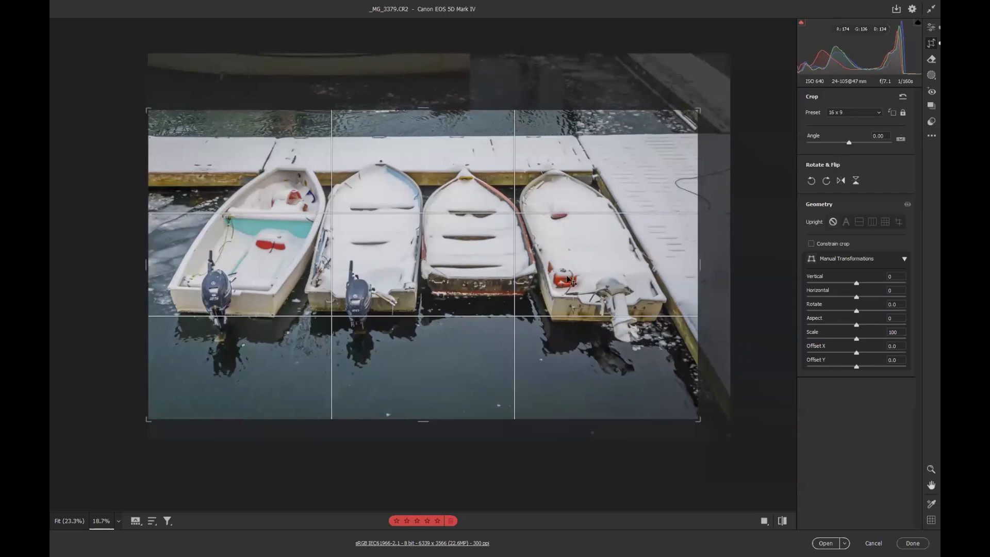
key(Return)
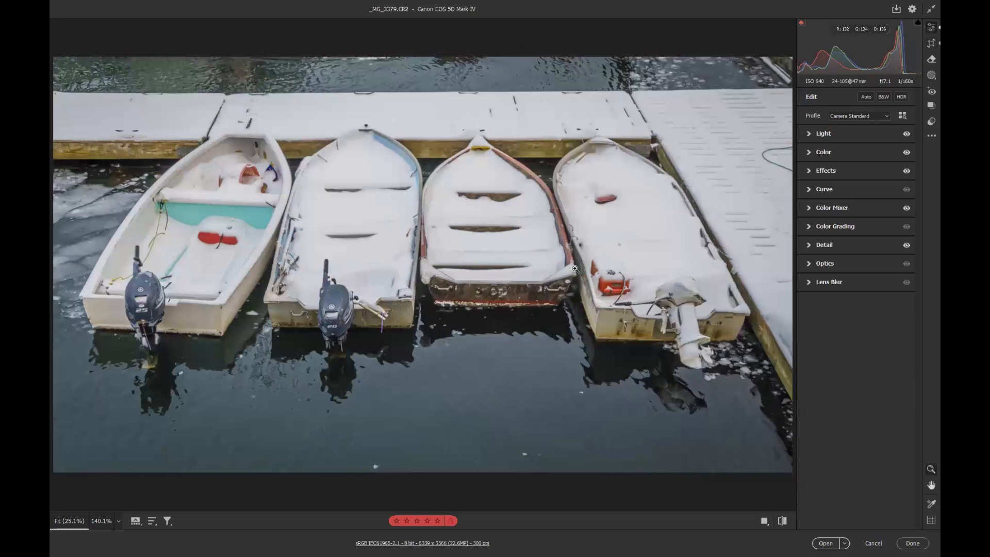
Straighten the photo along the snowy dock's far edge, and replace that rotation with the Auto Upright correction.
click(927, 46)
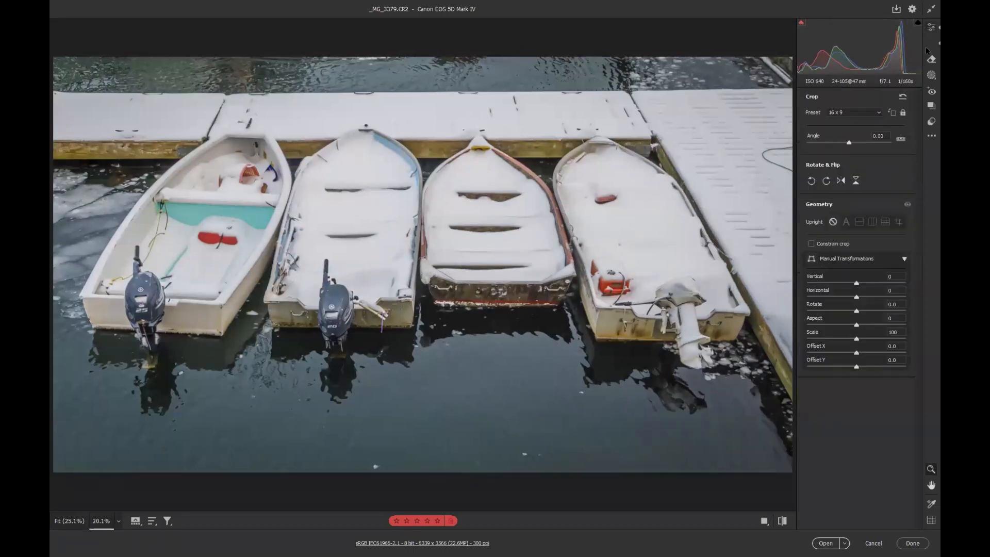
click(899, 139)
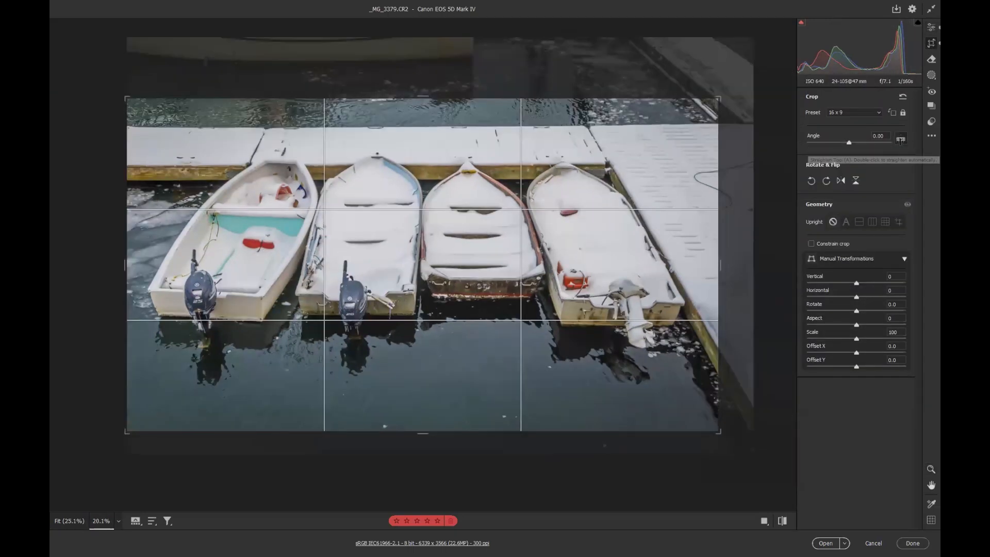
drag(151, 127, 718, 124)
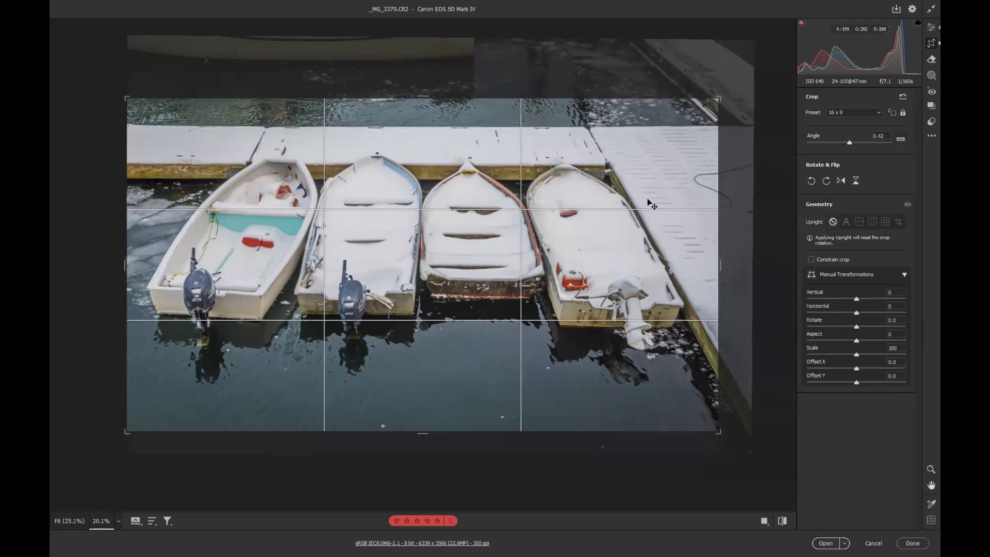
click(846, 223)
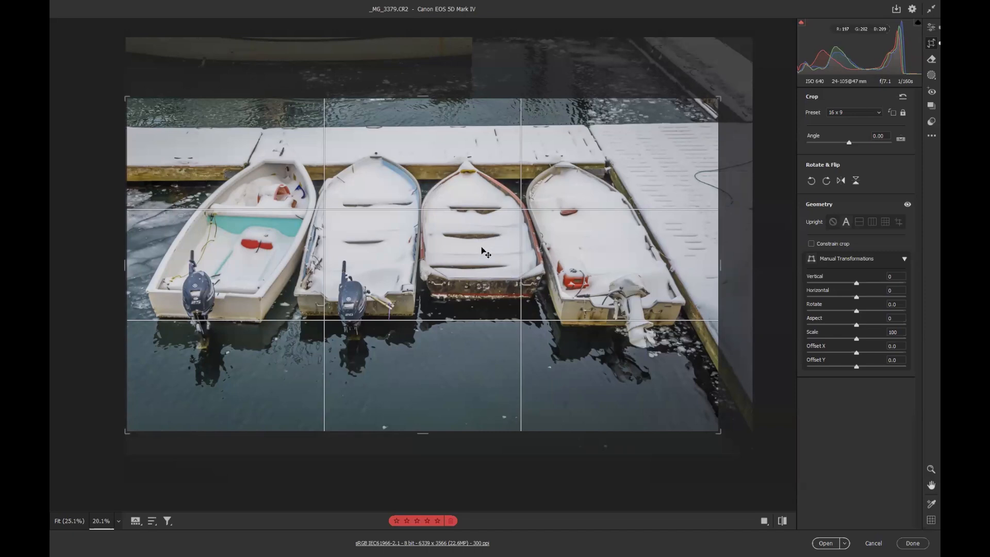
key(Return)
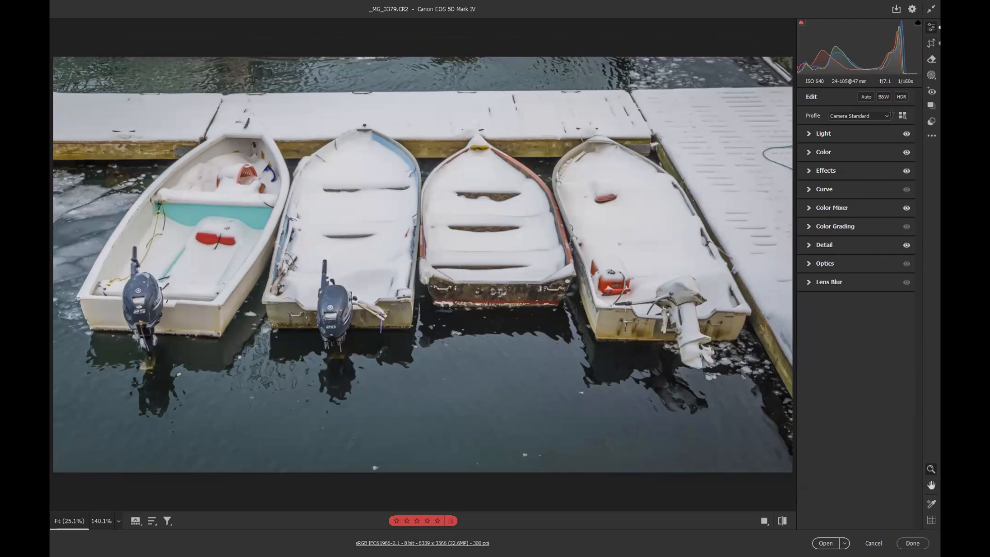
click(931, 42)
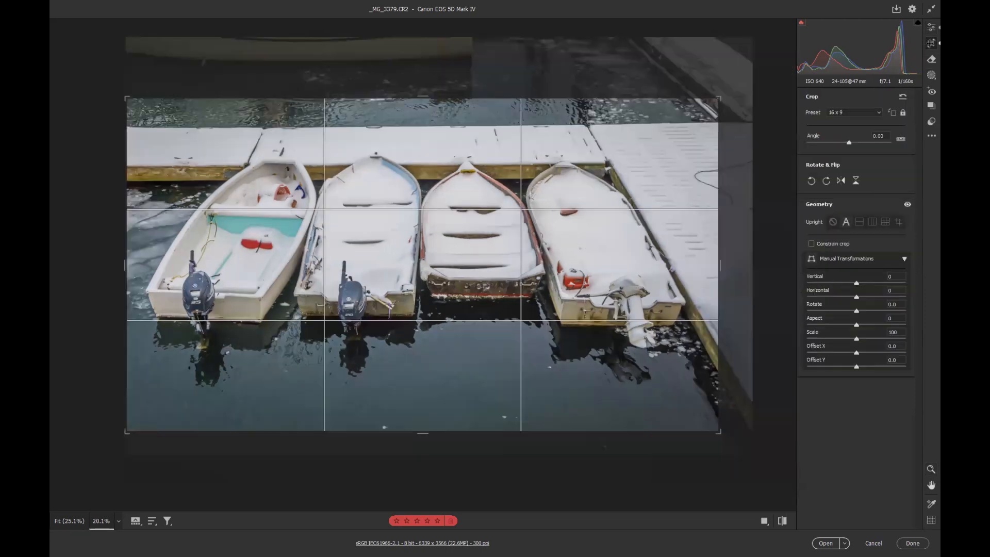
click(879, 114)
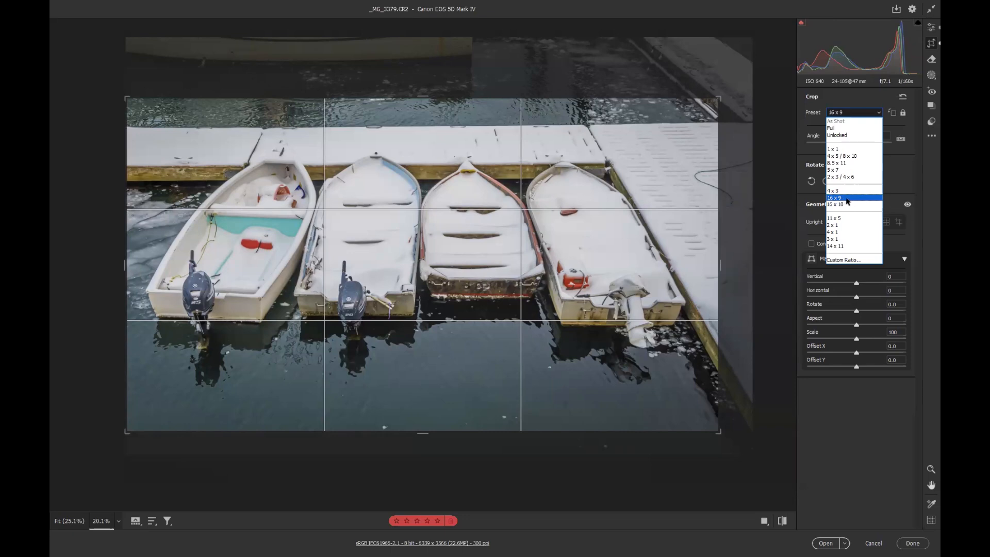
click(849, 260)
click(849, 261)
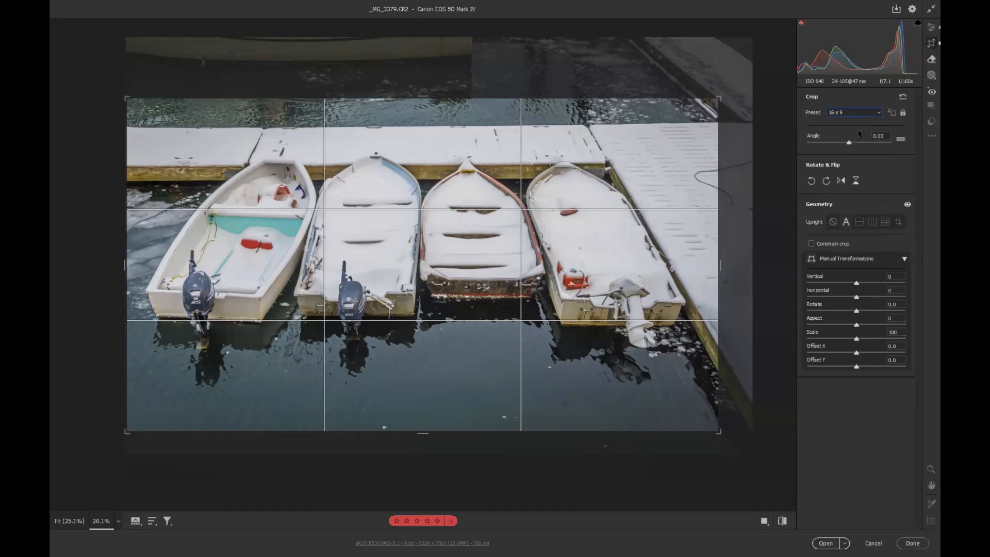
Remove the dark rope from the snowy dock at the photo's edge with Generative AI and Detect Objects at brush size 11.
click(928, 60)
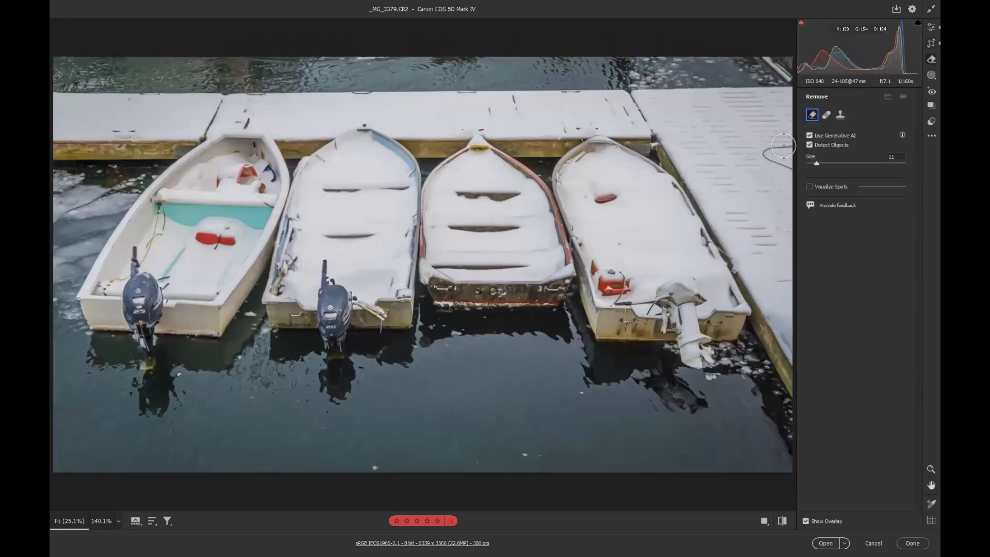
mouse_move(789, 149)
mouse_down()
mouse_move(762, 151)
mouse_move(793, 170)
mouse_up()
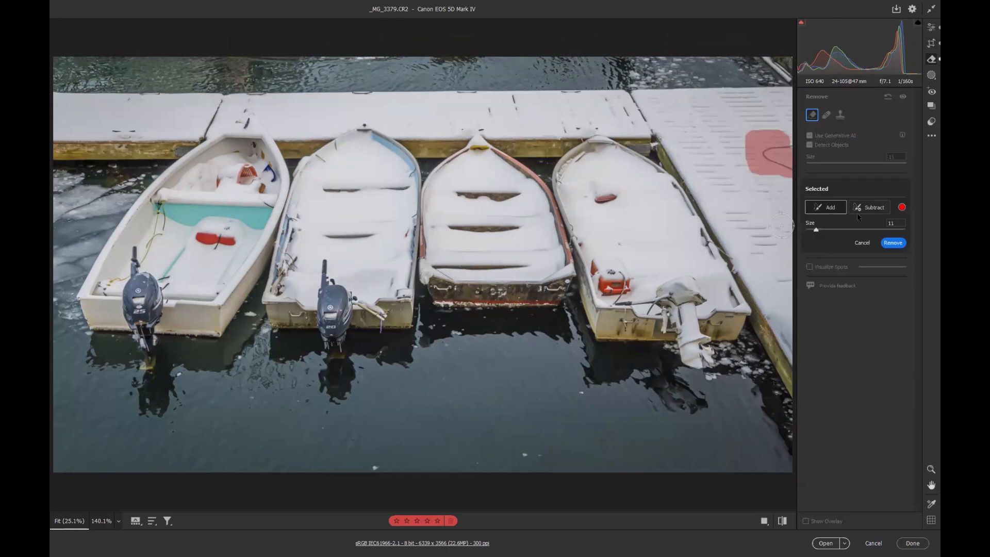
click(892, 242)
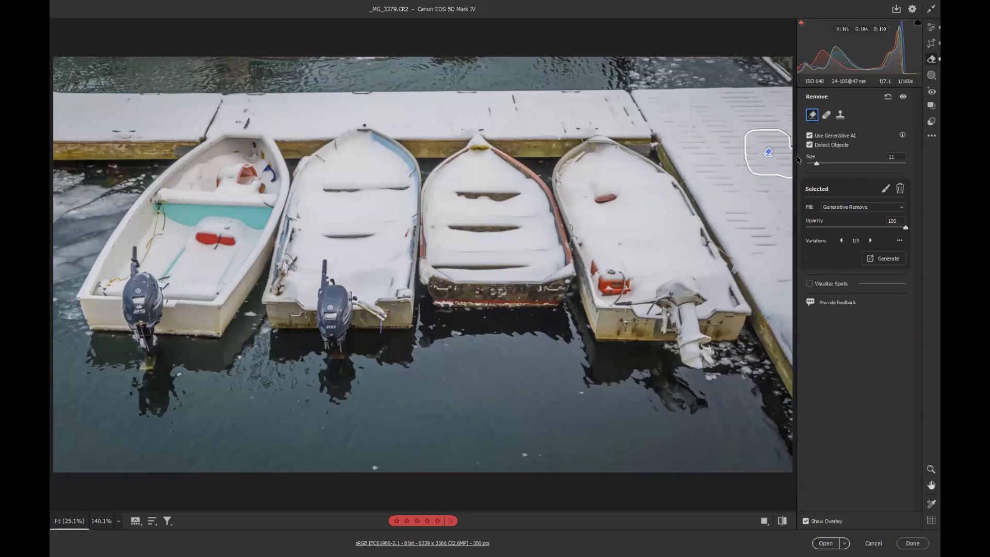
click(931, 27)
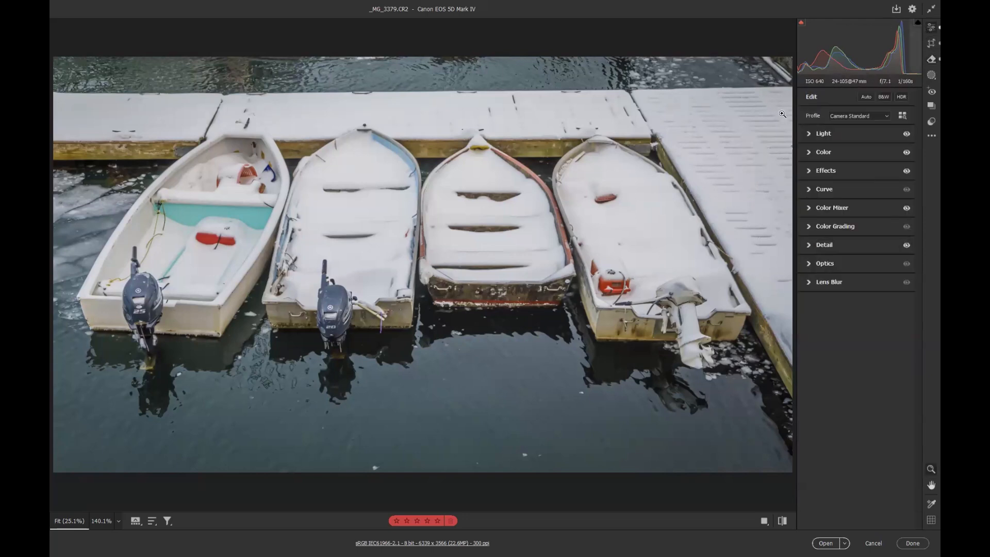
Create a linear gradient mask over the foreground water, fading from the photo's lower edge up to the boats' sterns.
click(929, 76)
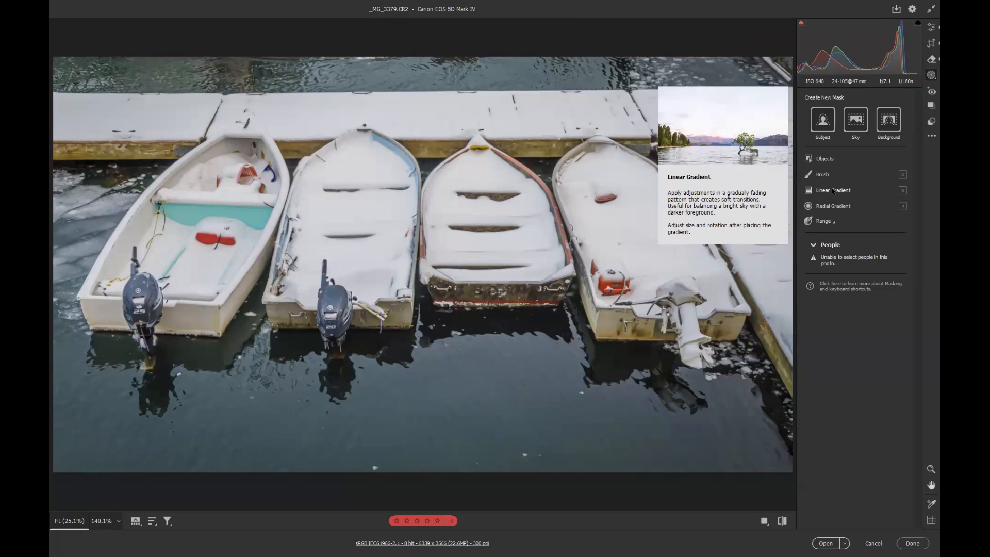
key(g)
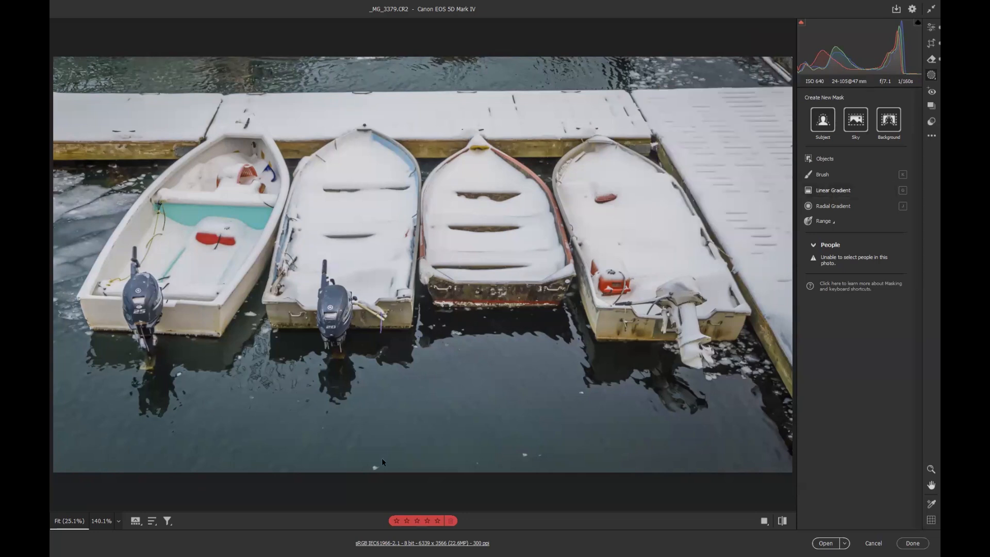
drag(401, 471, 402, 267)
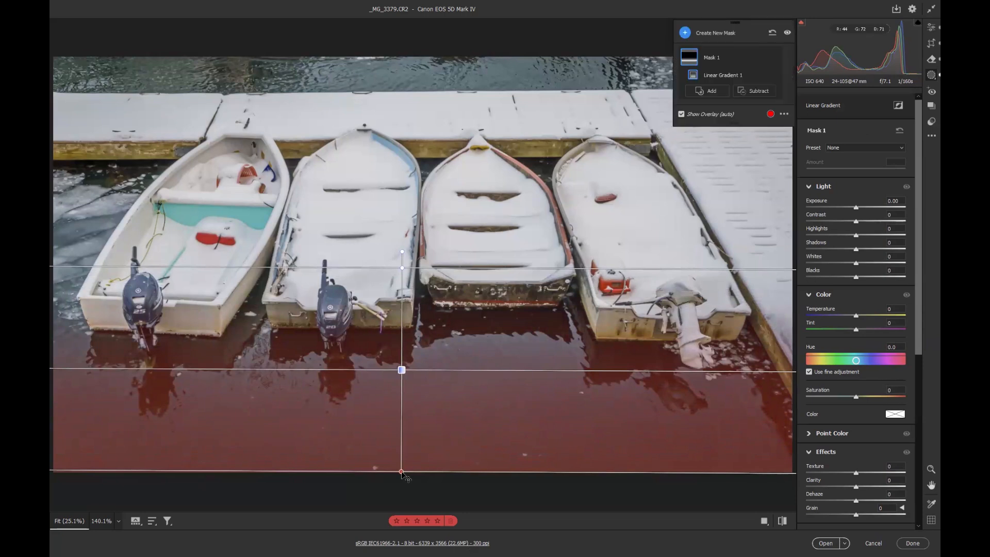
drag(401, 471, 400, 463)
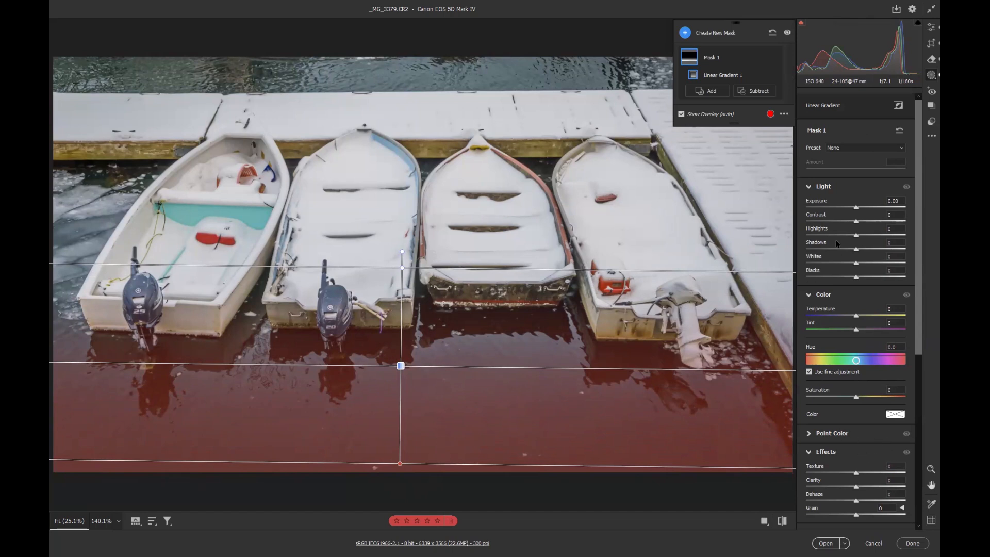
Set the water gradient's Exposure to -0.55, extend the gradient beyond the photo's lower edge, and adjust its angle slightly.
drag(856, 208, 849, 206)
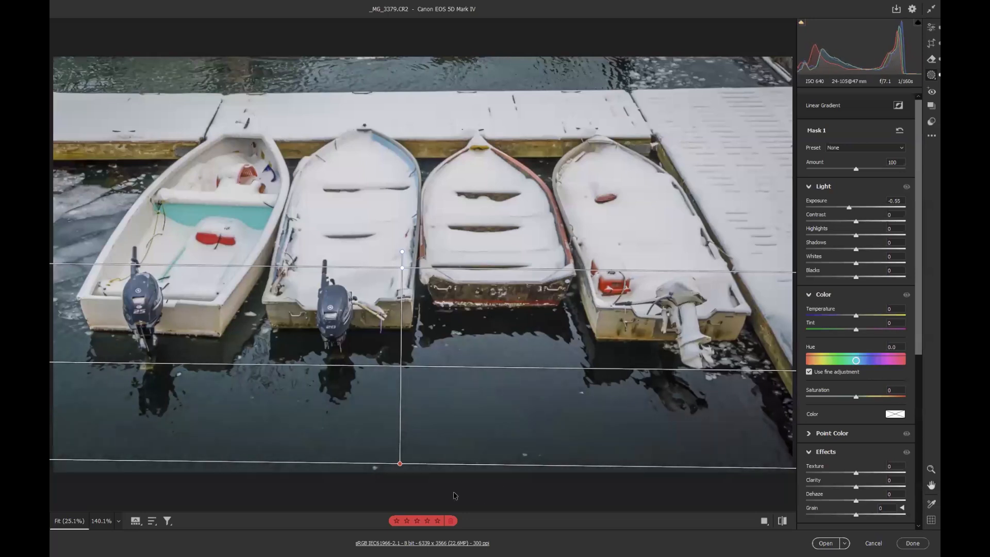
drag(401, 464, 401, 487)
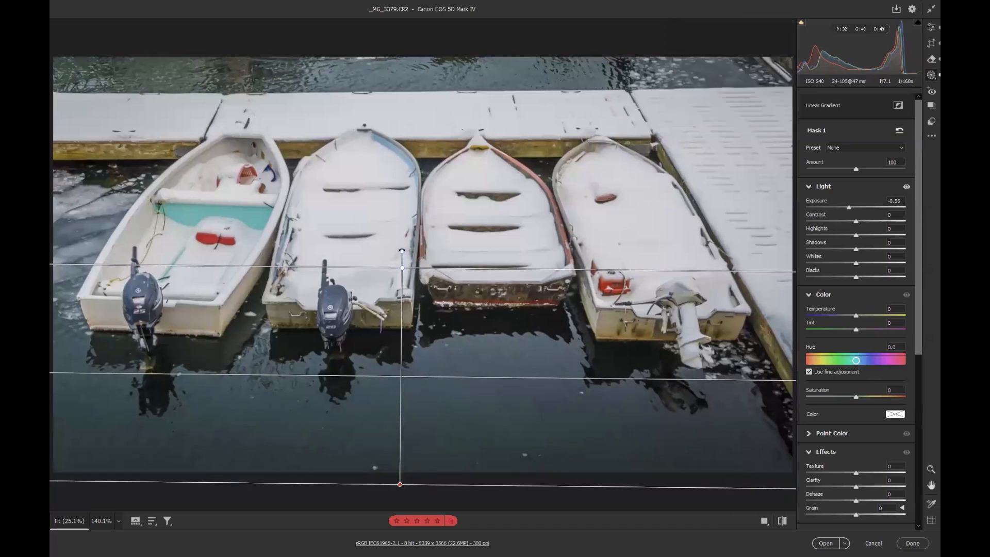
drag(401, 250, 402, 271)
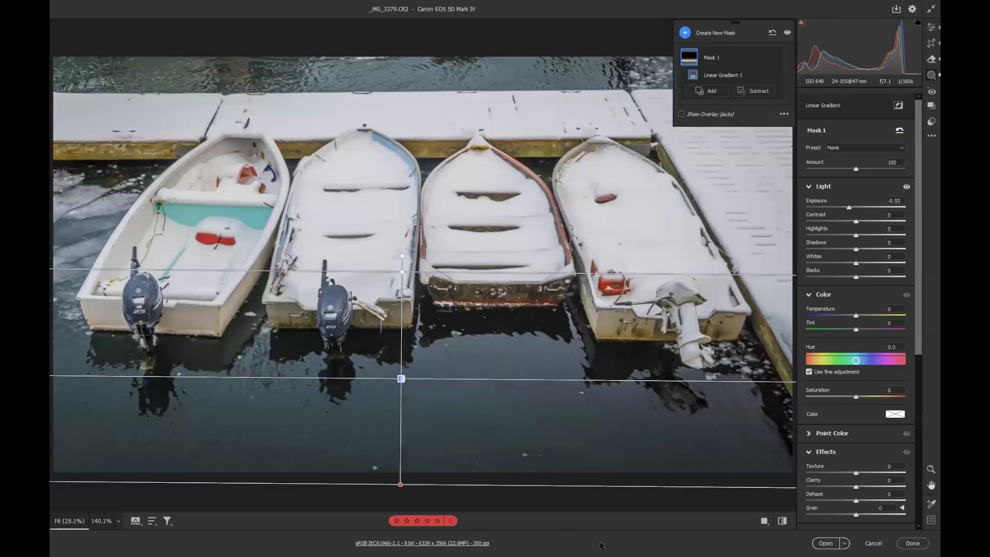
click(927, 29)
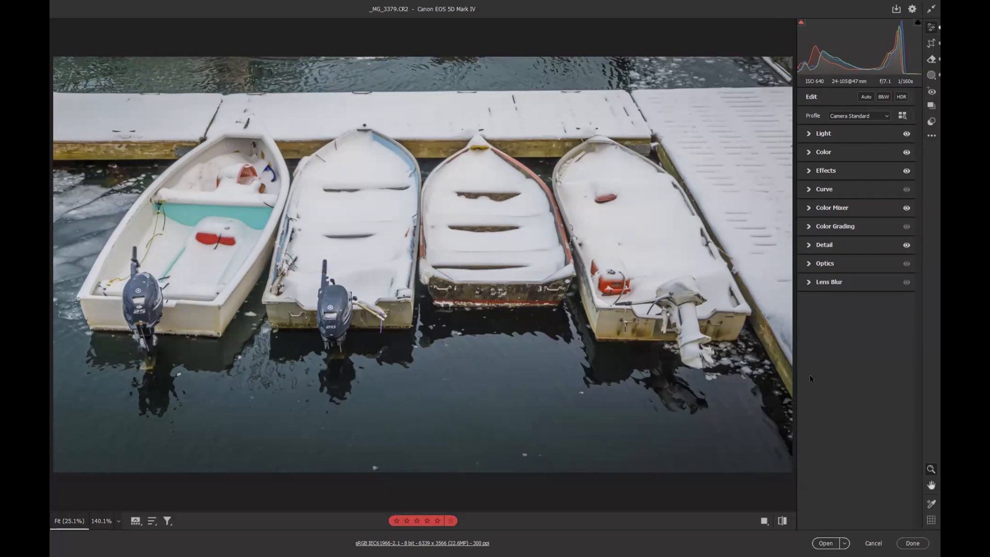
Set the workflow output to resize to fit a long side of 1920 pixels, and accept the preferences.
click(421, 543)
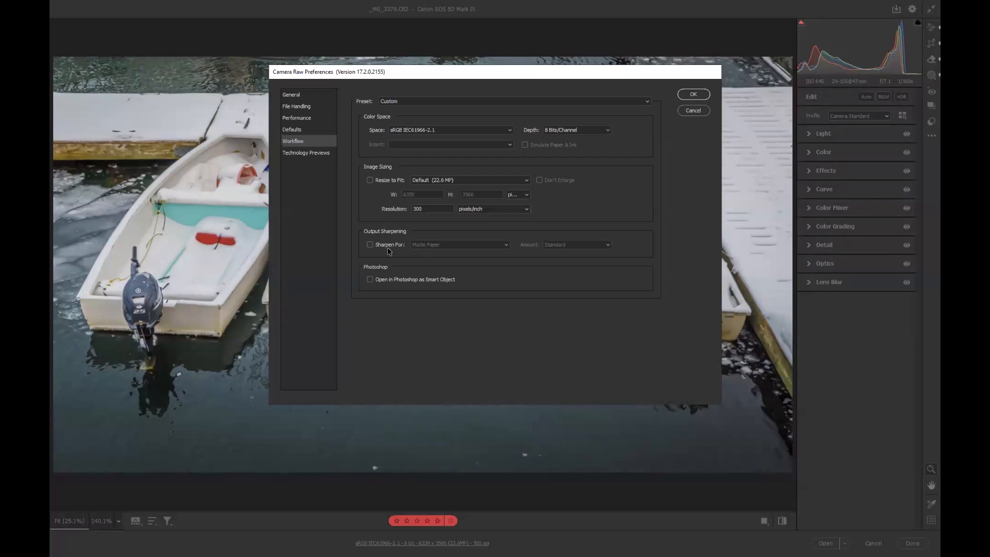
click(370, 180)
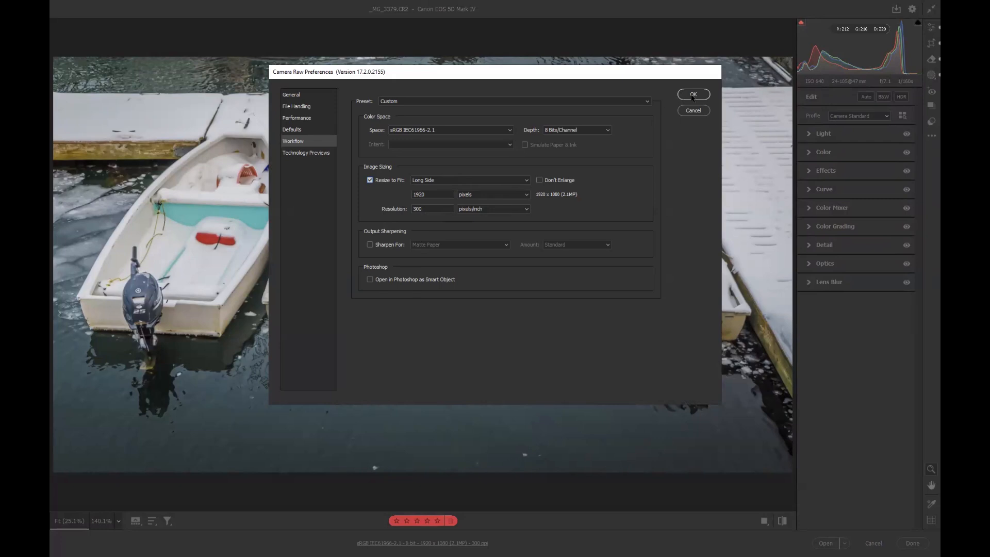
click(526, 196)
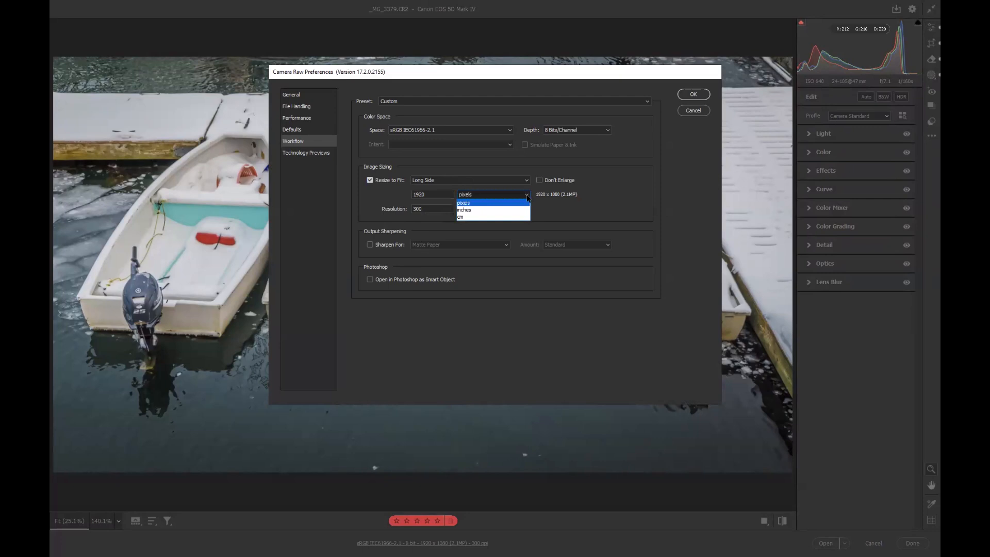
click(478, 203)
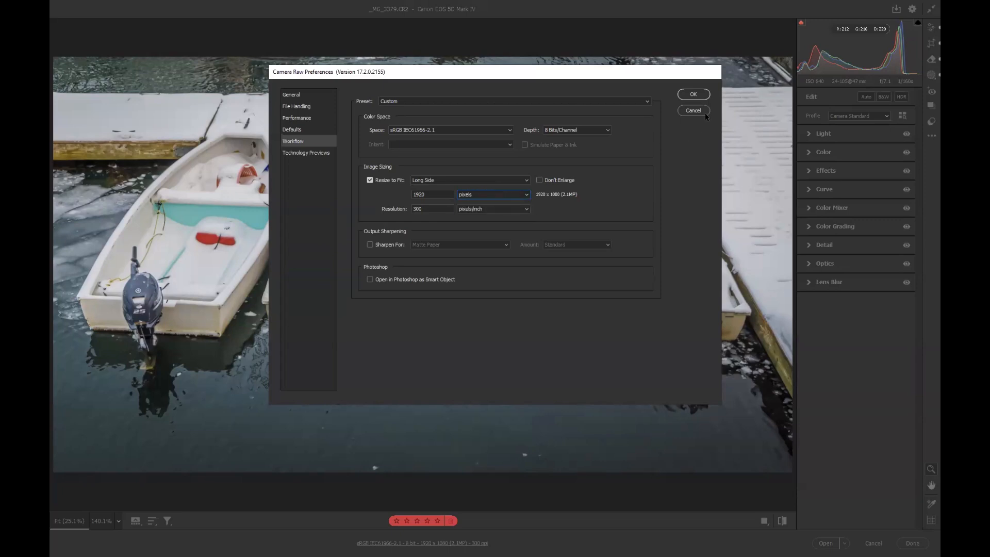
click(693, 95)
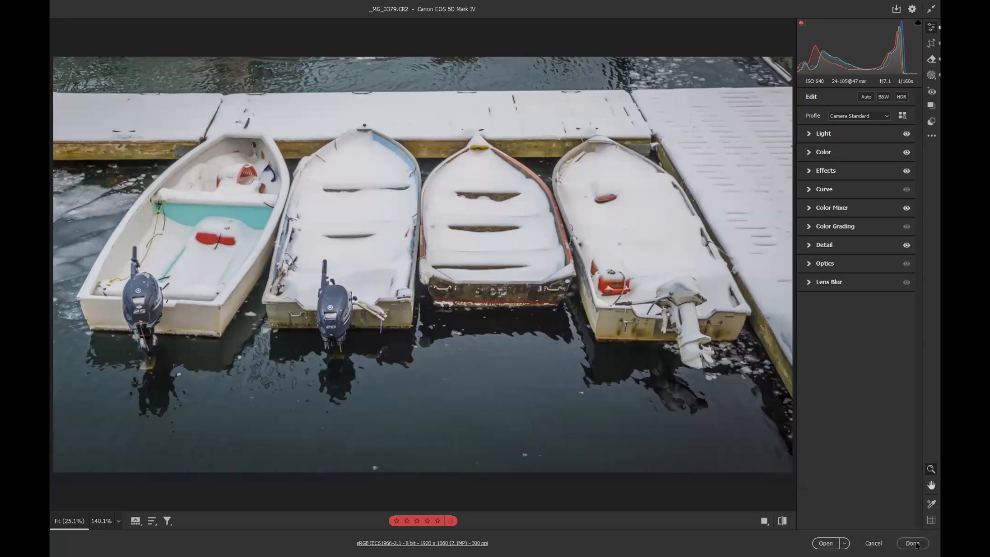
Save the edits and return to Bridge, and reopen _MG_3379.CR2 in Camera Raw to its existing masks.
click(908, 543)
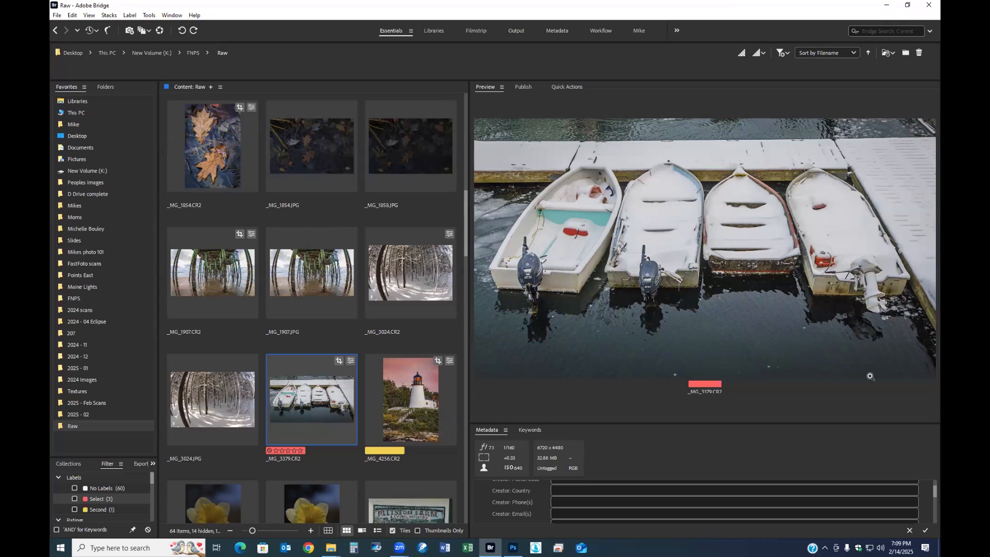
click(319, 409)
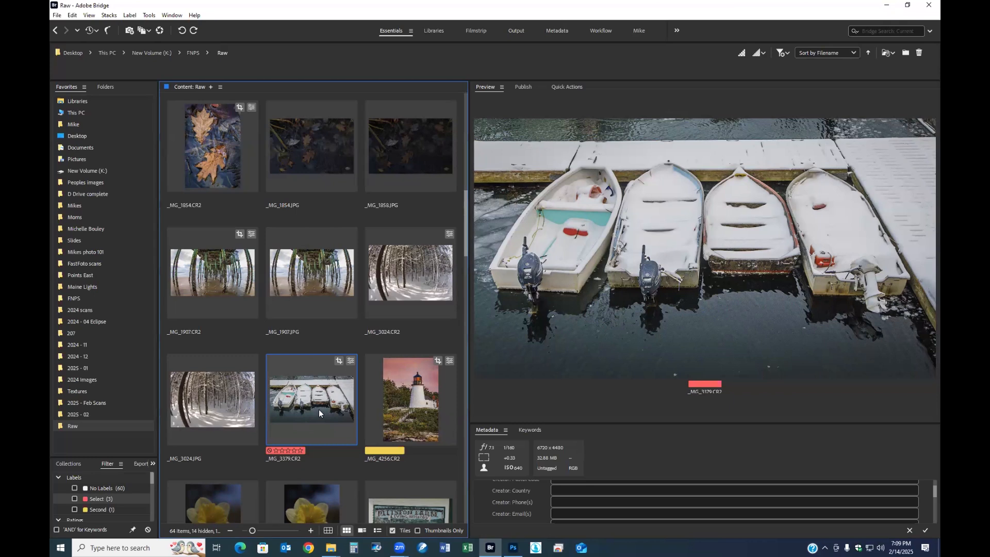
double_click(323, 408)
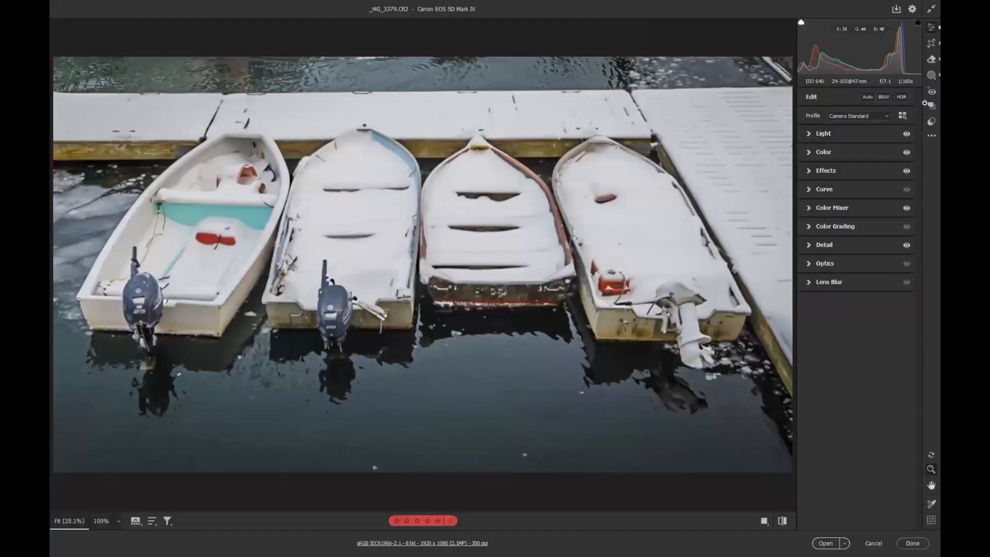
click(930, 75)
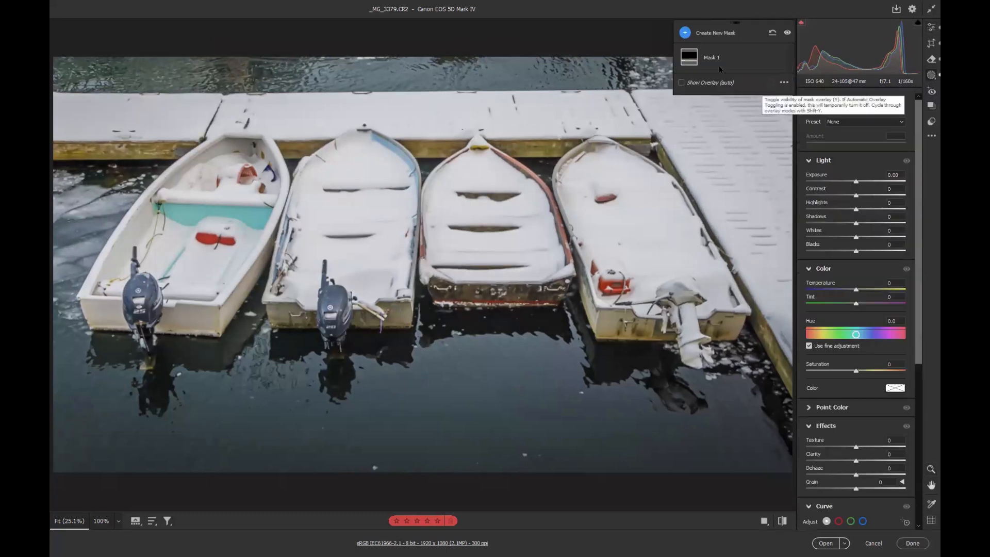
Set the water gradient mask's Exposure to -0.35, save the edits and return to Bridge.
click(708, 59)
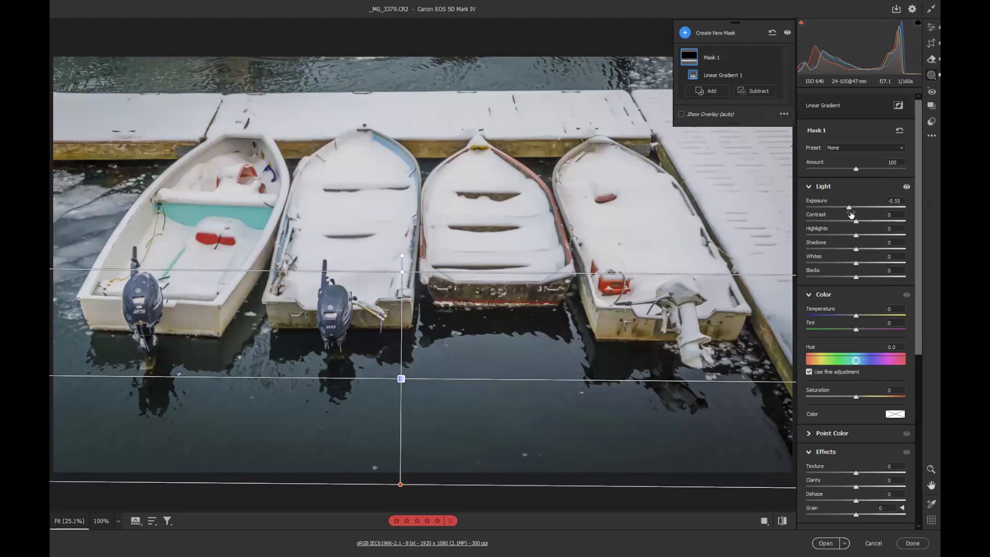
drag(850, 209, 852, 207)
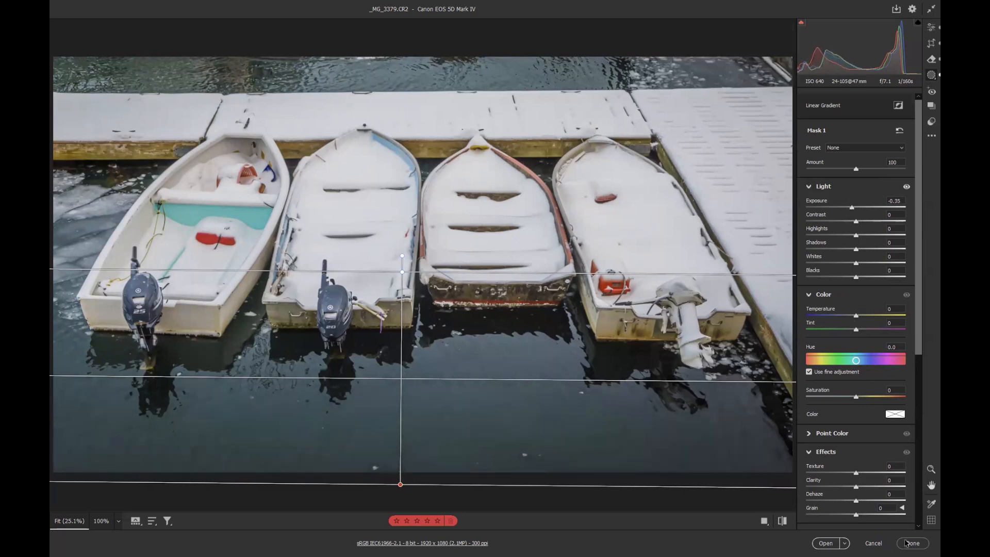
key(Return)
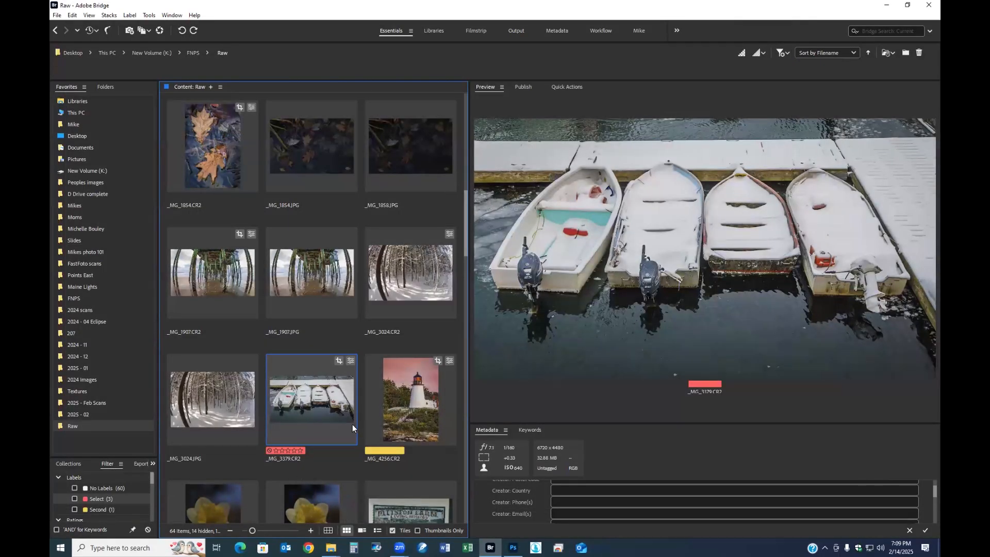
Reopen _MG_3379.CR2 in Camera Raw, open it as a normal image in Photoshop, and activate the Rectangular Marquee tool.
double_click(323, 413)
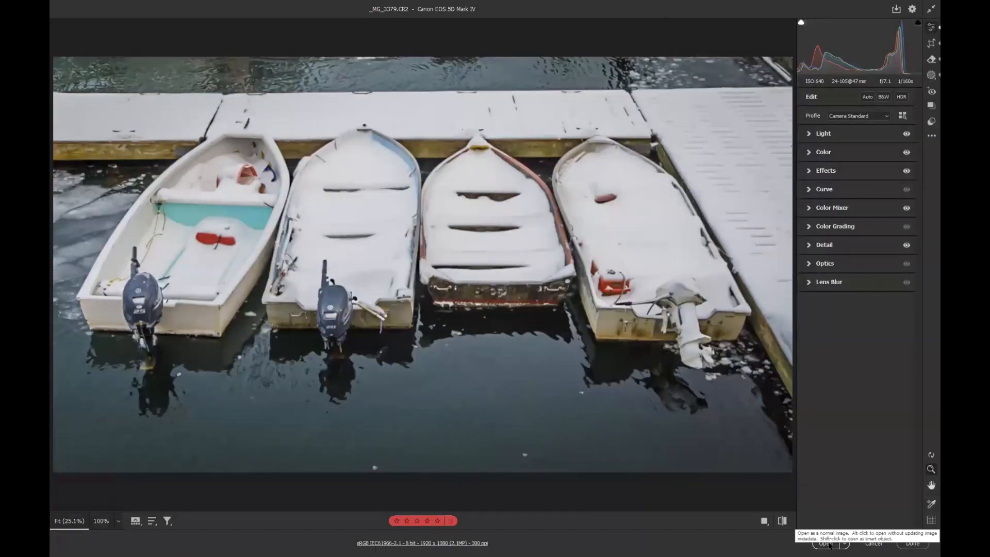
click(826, 543)
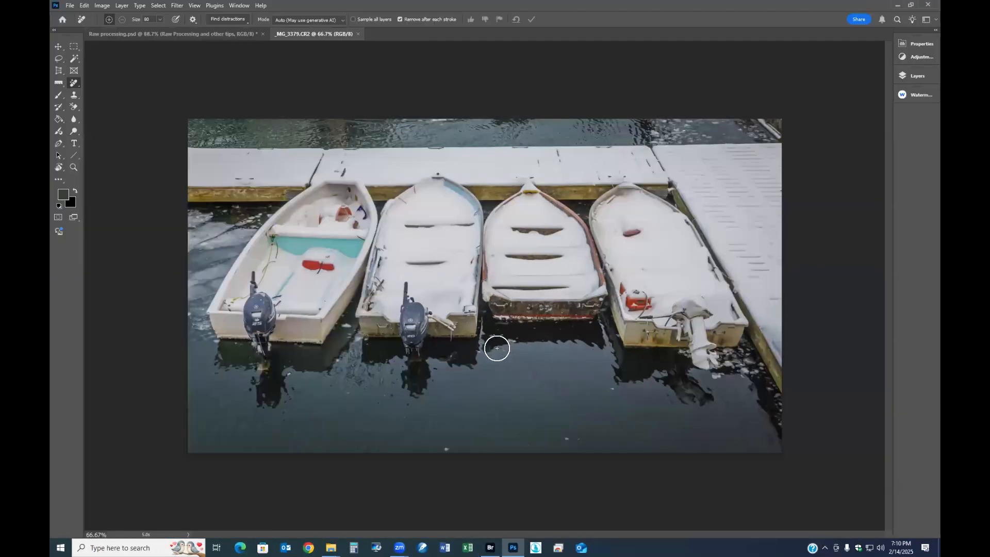
click(73, 46)
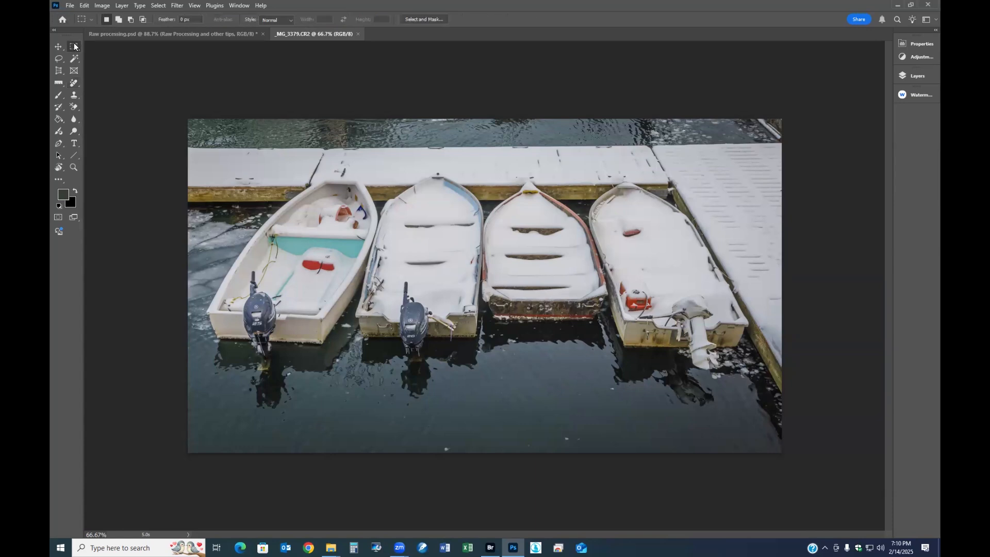
Check the image size with the width and height units switched to pixels, and accept the dialog.
click(102, 6)
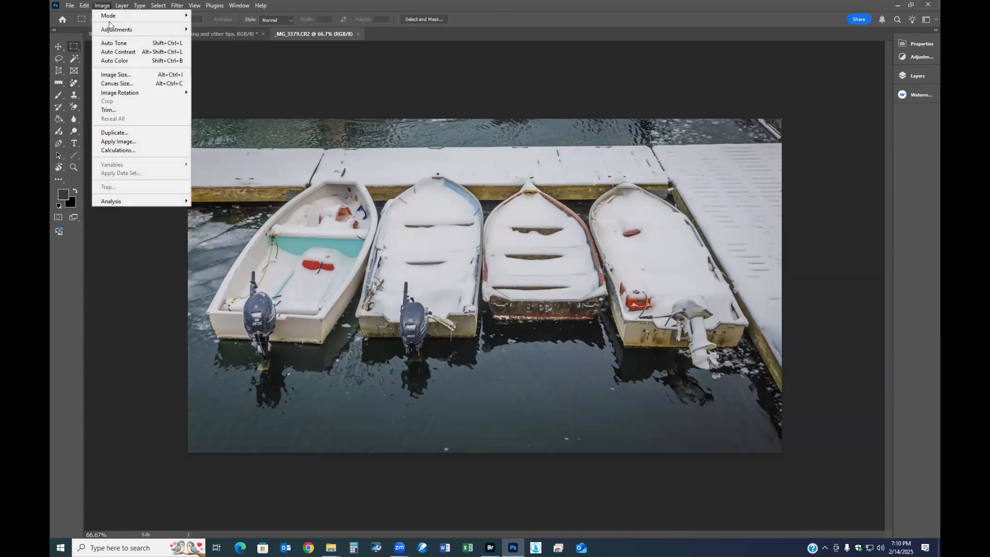
click(118, 74)
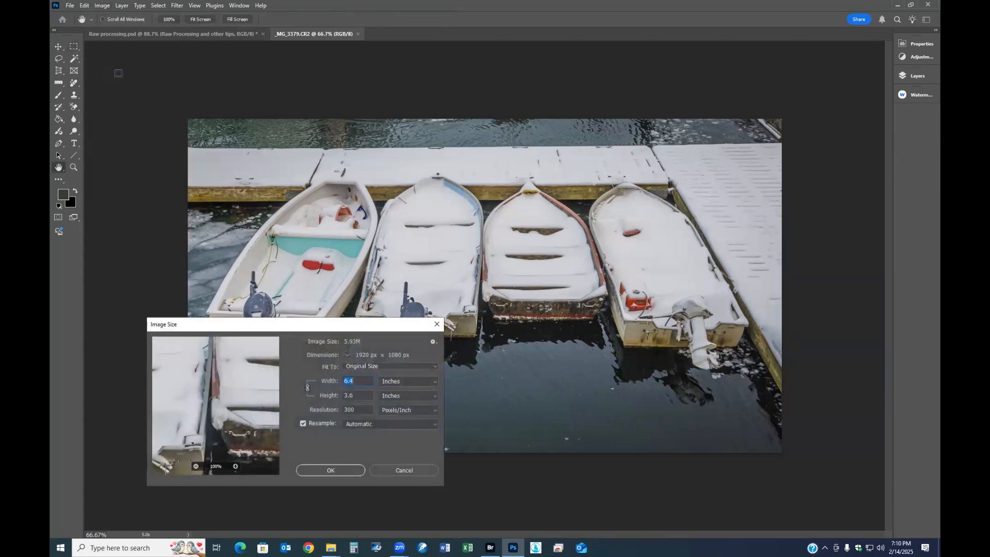
click(404, 382)
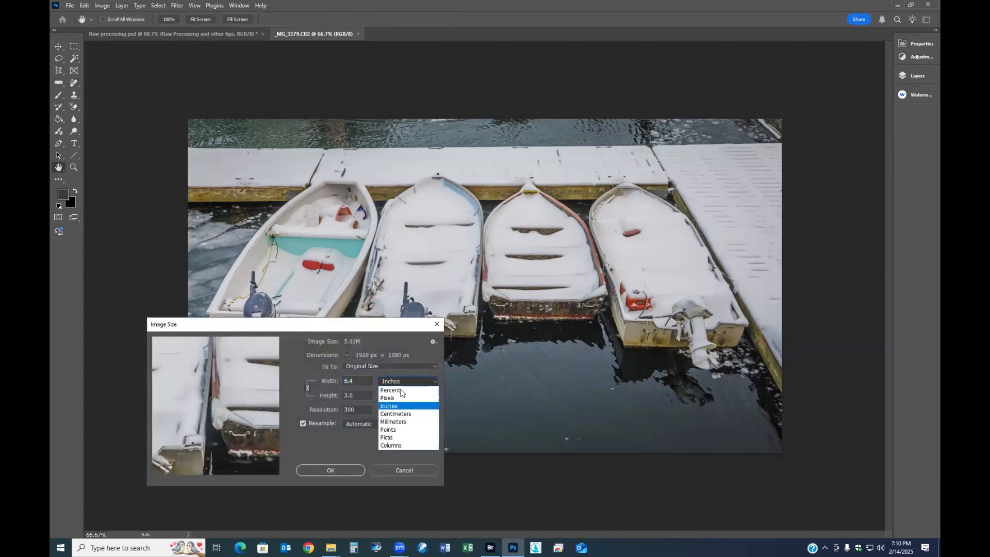
click(397, 389)
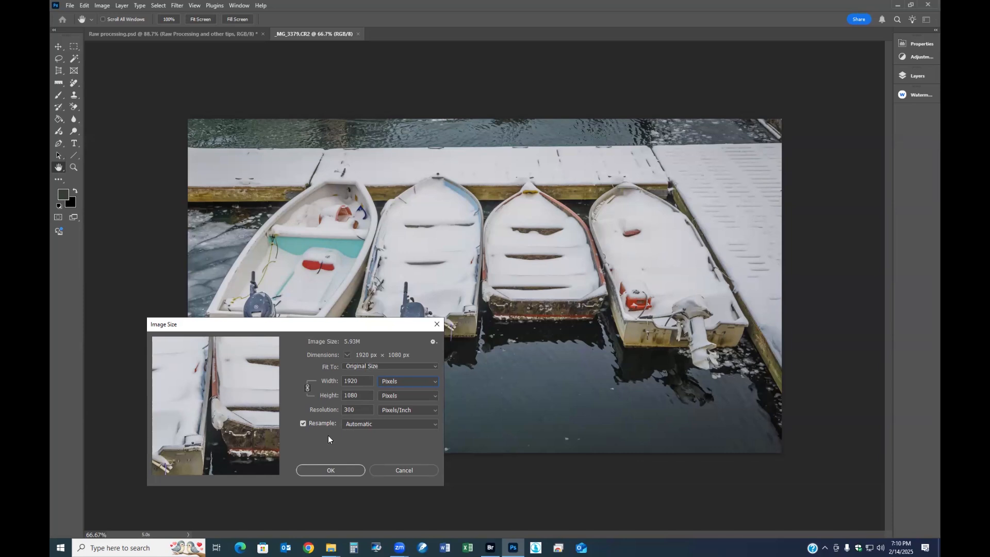
click(360, 409)
key(BackSpace)
click(330, 469)
key(m)
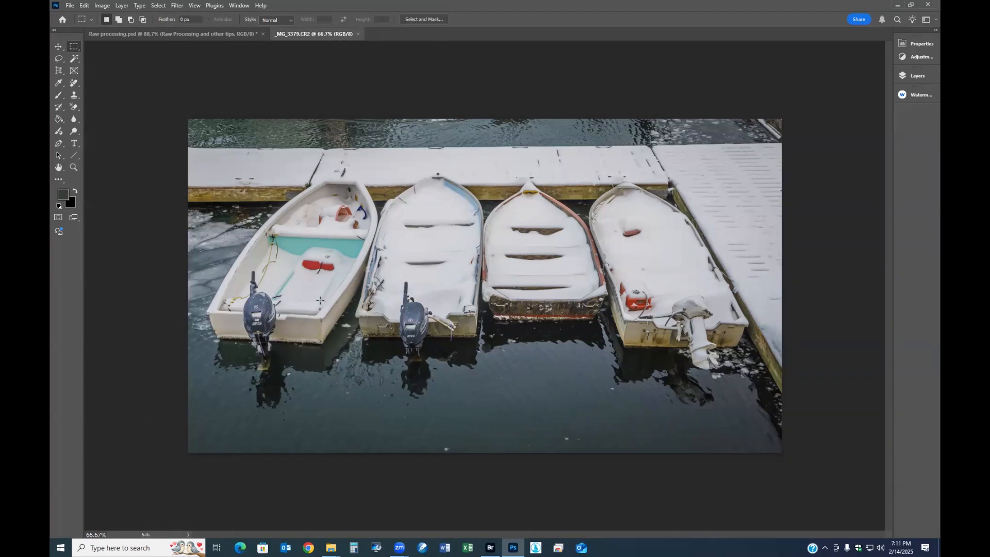
Save the photo as the JPEG _MG_3379.jpg in the Raw folder, raising the quality within the Maximum range.
click(70, 6)
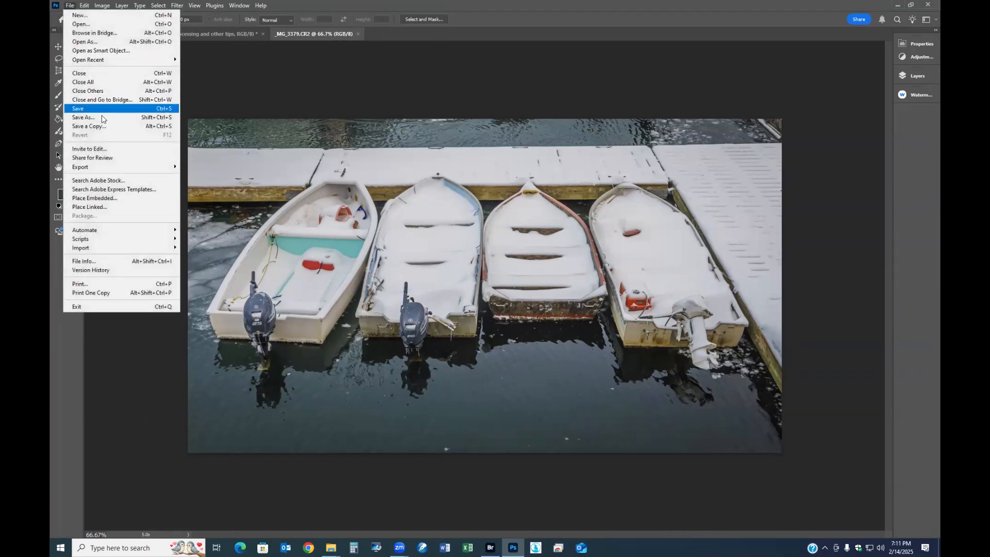
click(102, 117)
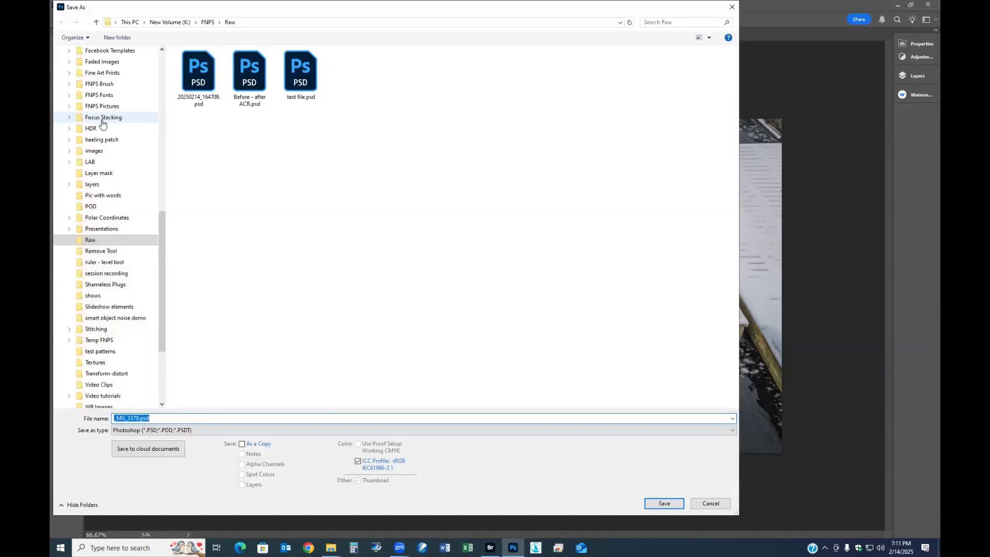
click(189, 430)
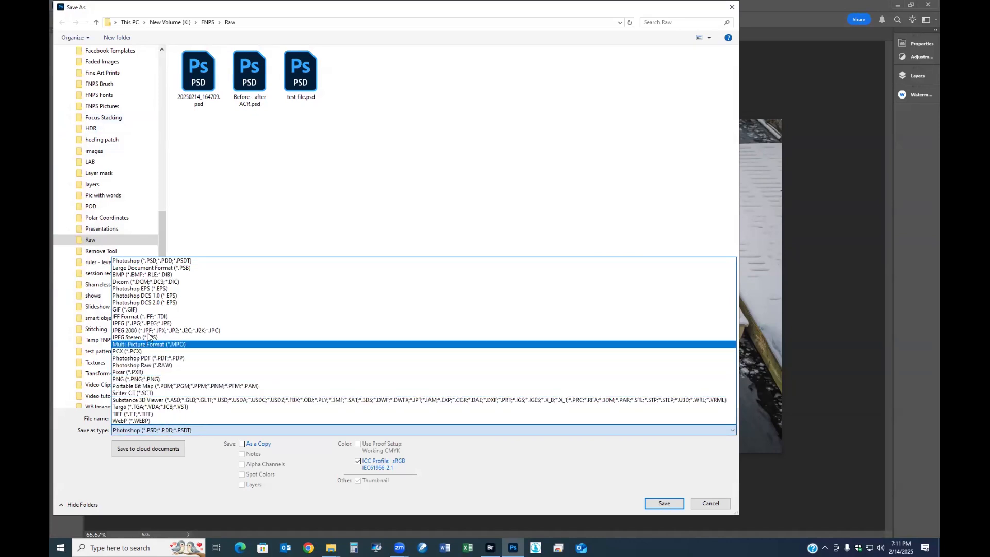
click(148, 323)
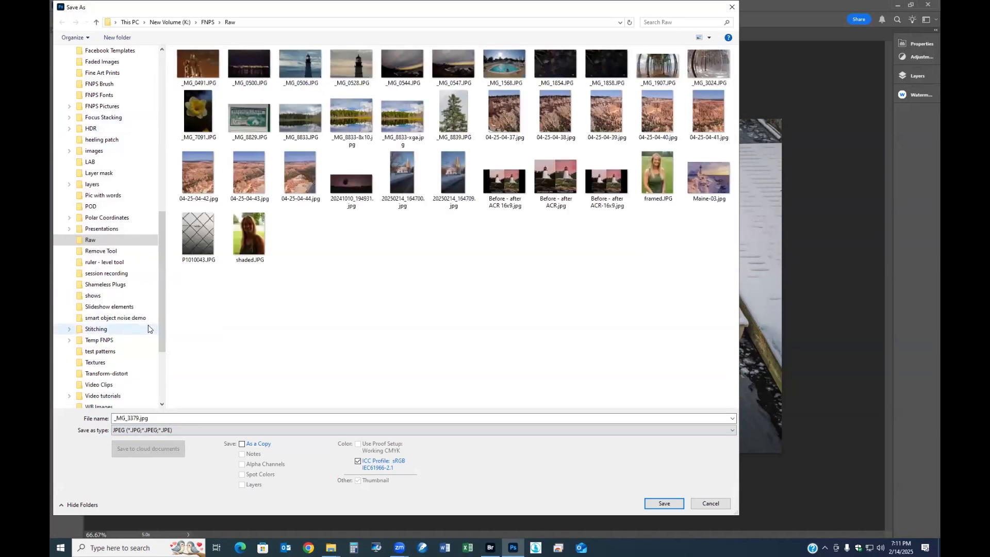
click(661, 503)
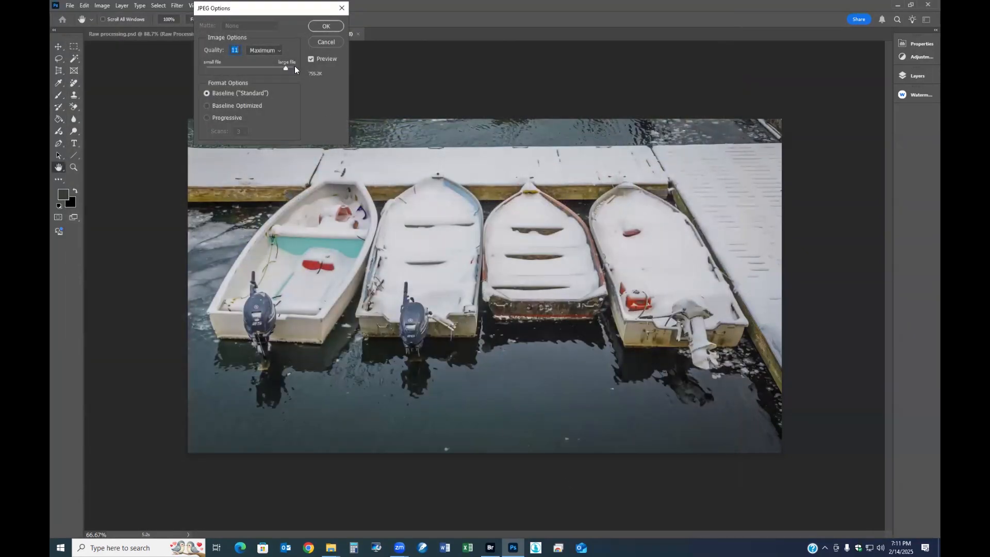
drag(284, 67, 293, 67)
click(325, 26)
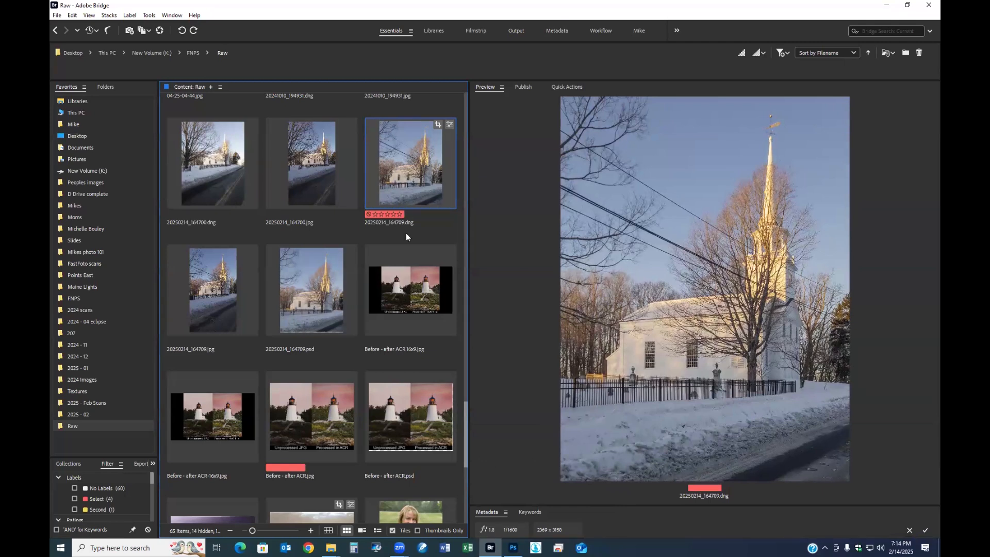
Open the church photo 20250214_164709.dng from Bridge in Camera Raw and apply the Auto adjustments.
double_click(412, 186)
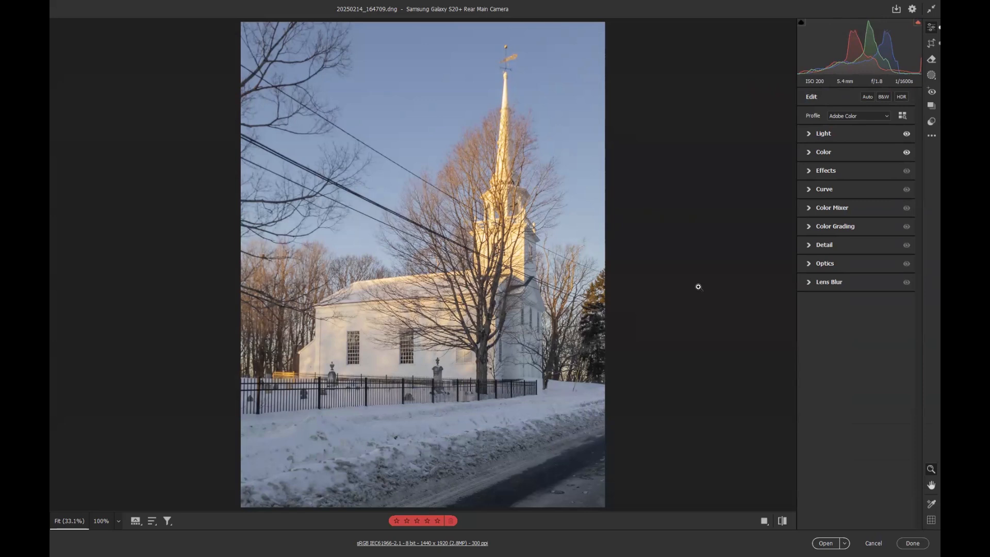
click(868, 97)
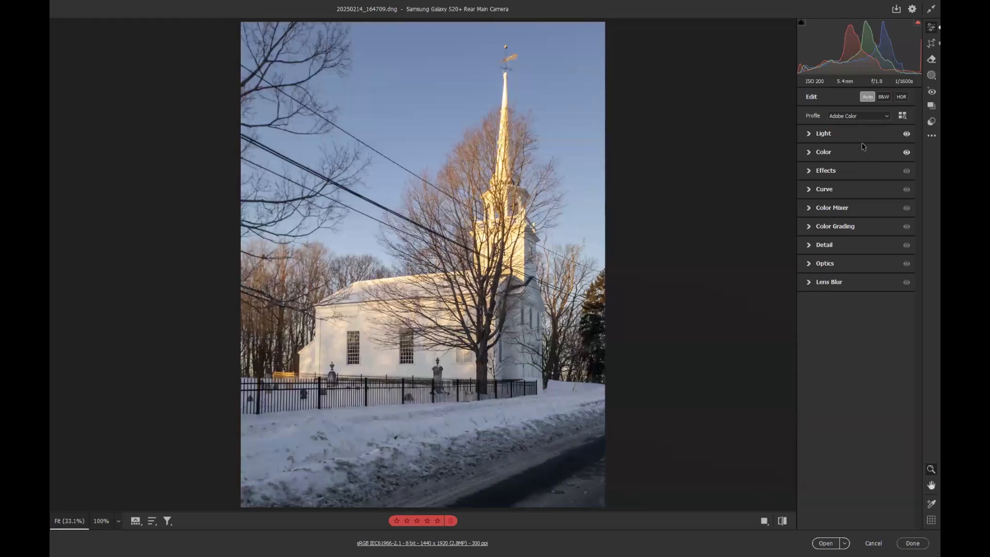
Adjust the church photo's light: Exposure -0.45, Highlights -79, Shadows +83 and Whites -85.
click(835, 134)
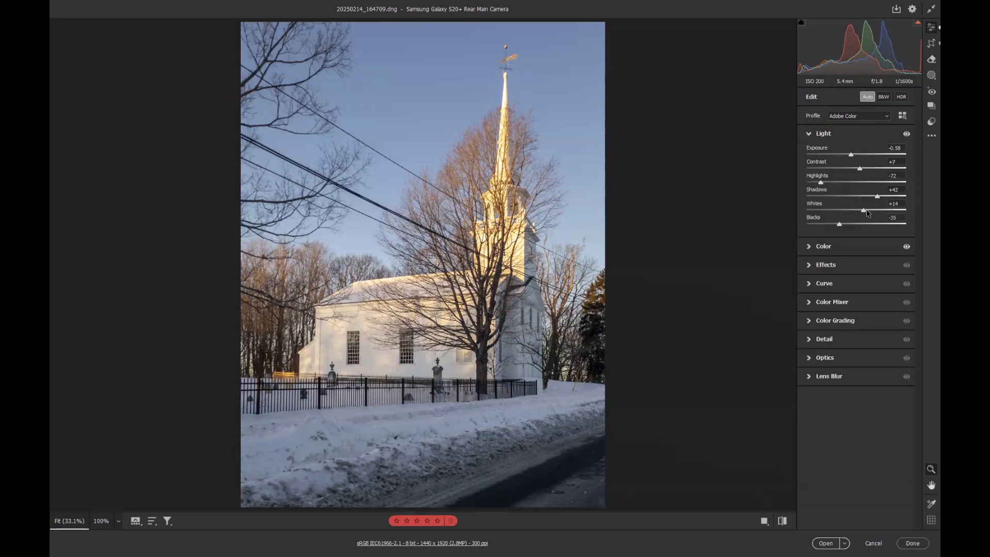
drag(866, 213, 801, 210)
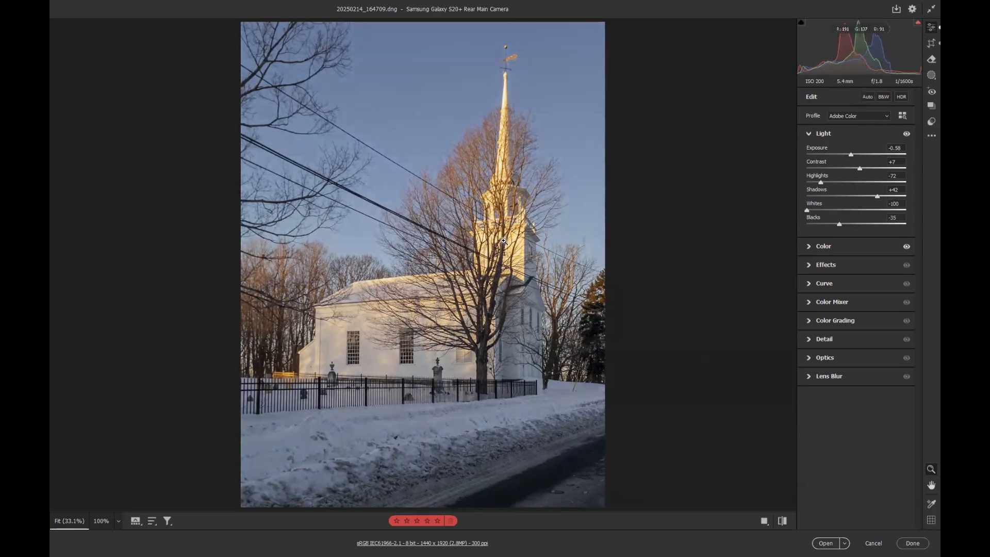
drag(806, 210, 813, 211)
drag(820, 182, 818, 181)
drag(851, 155, 853, 157)
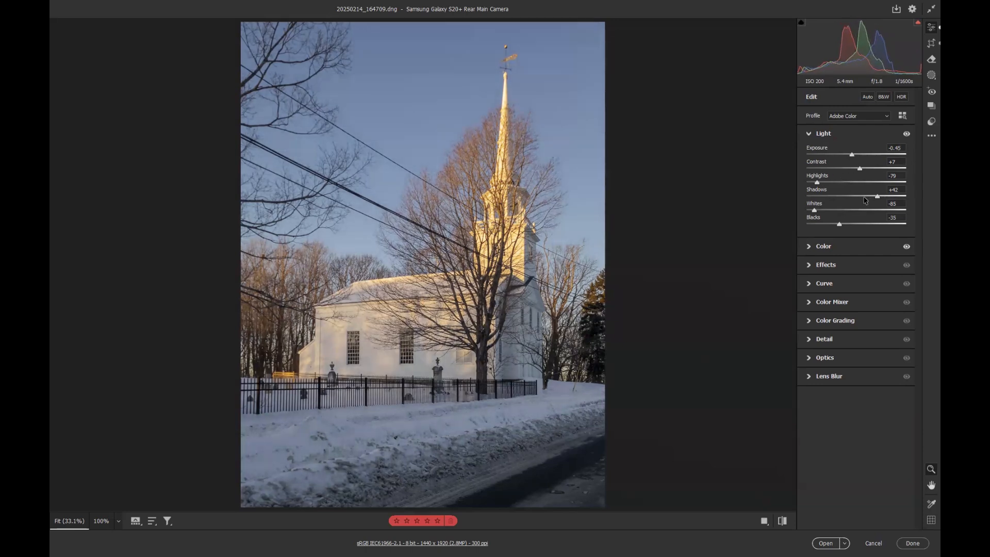
drag(878, 197, 897, 198)
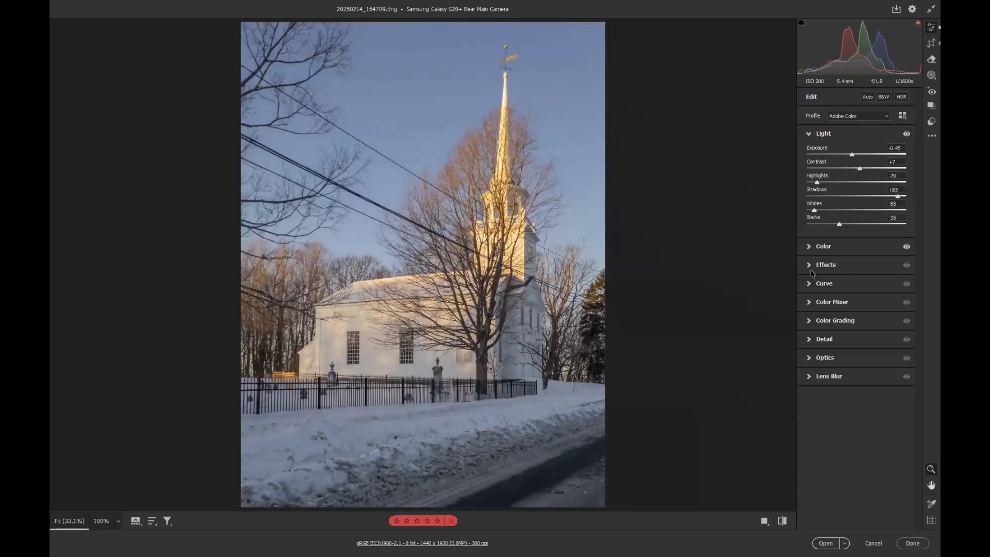
Set the church photo's Temperature to 5300, Vibrance to +33 and Saturation to -25.
click(815, 253)
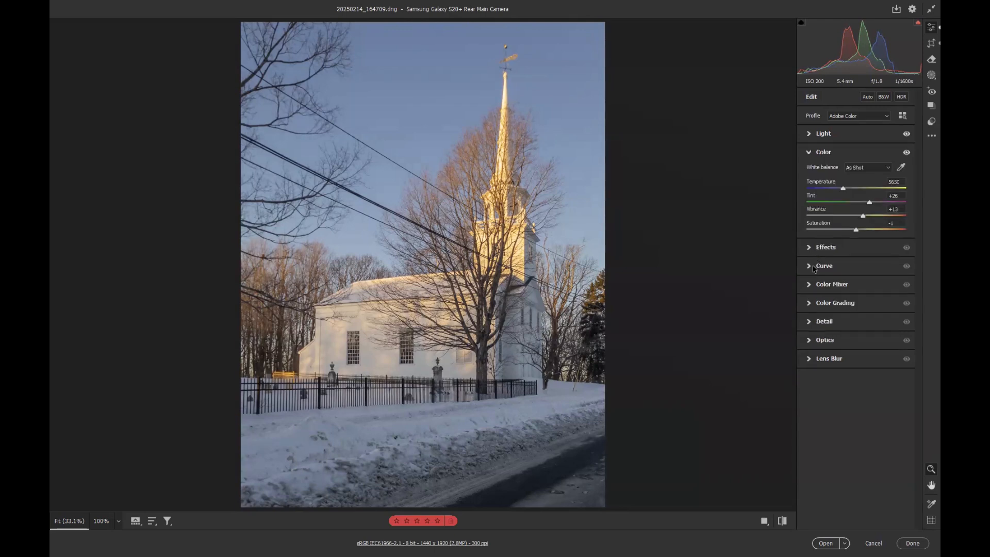
drag(843, 190, 839, 189)
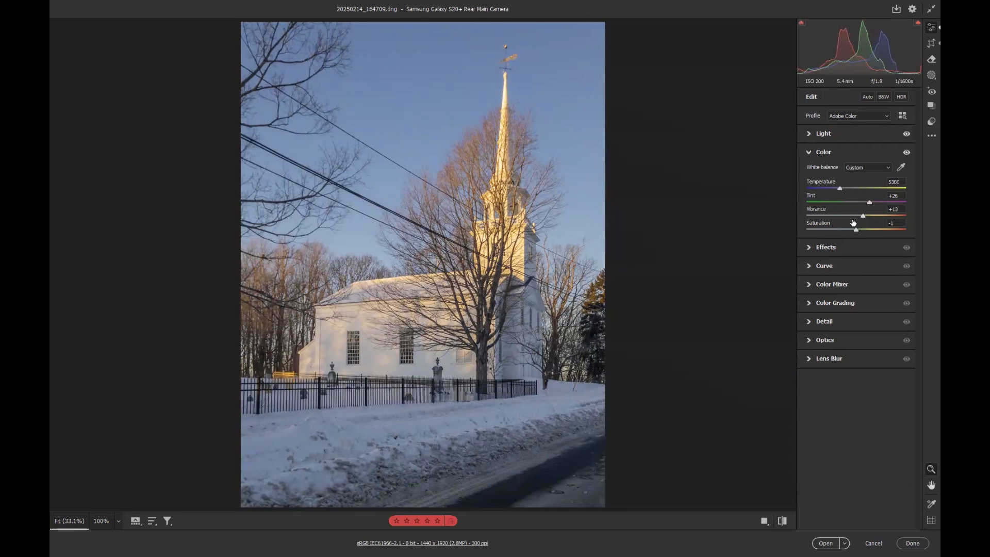
drag(855, 231, 874, 208)
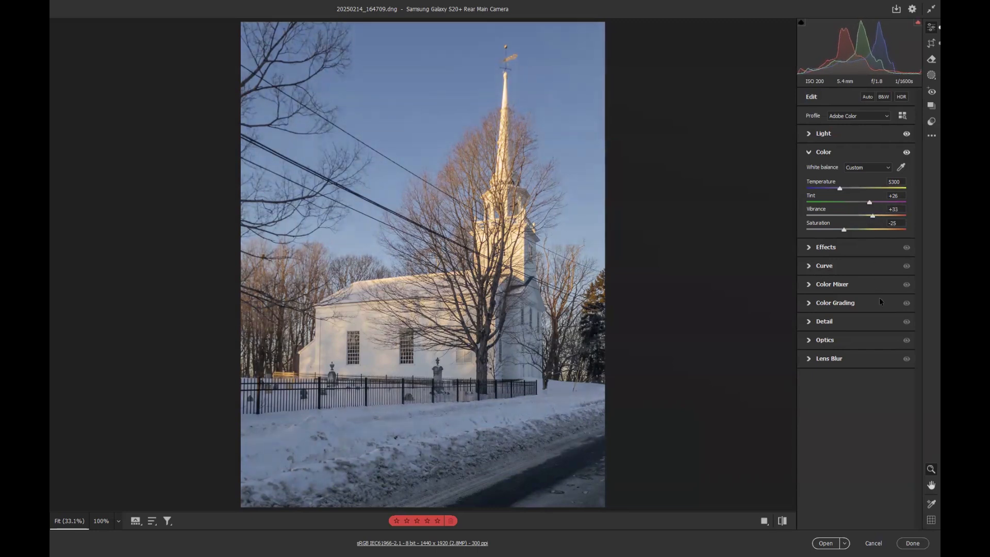
Add a Vignette of -20 and Clarity of +8, and try out the Texture setting.
click(833, 251)
drag(856, 235, 848, 234)
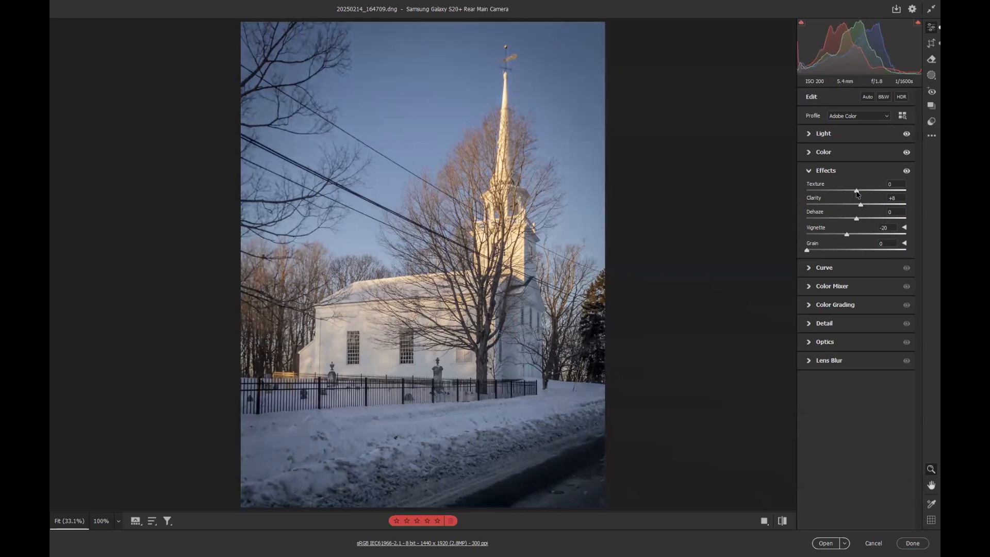
mouse_move(857, 193)
mouse_down()
mouse_move(871, 190)
mouse_move(858, 190)
mouse_up()
drag(867, 187, 851, 201)
Reduce colour saturation with targeted adjustments on the steeple and snow: Oranges -19, Yellows -31, Aquas -2 and Blues -39.
click(828, 286)
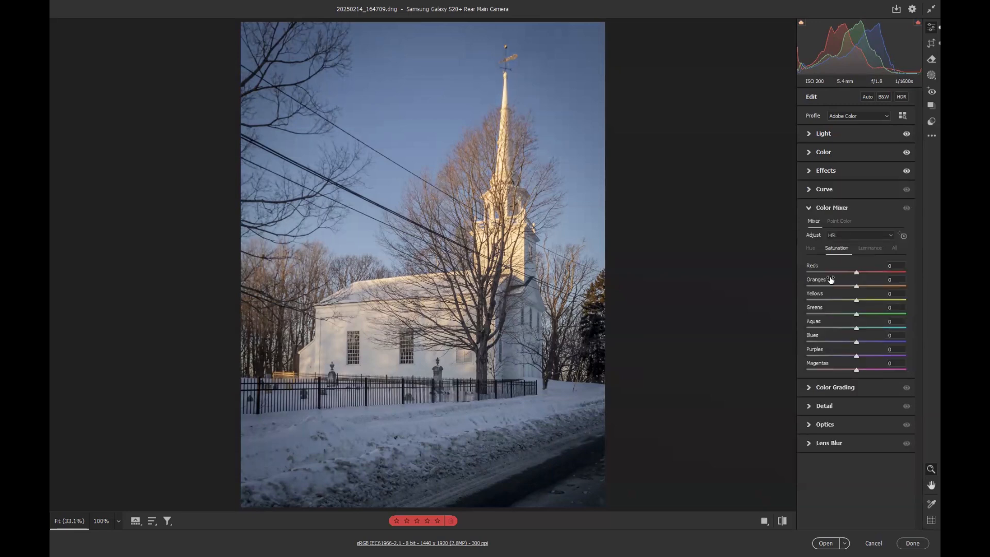
click(903, 235)
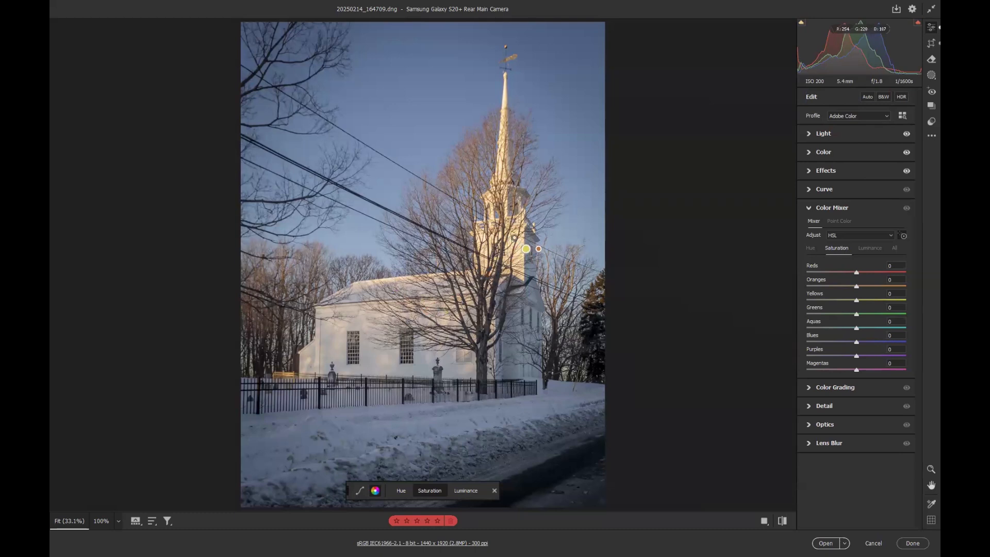
mouse_move(513, 237)
mouse_down()
mouse_move(488, 237)
mouse_move(543, 238)
mouse_move(500, 238)
mouse_up()
drag(455, 421, 437, 417)
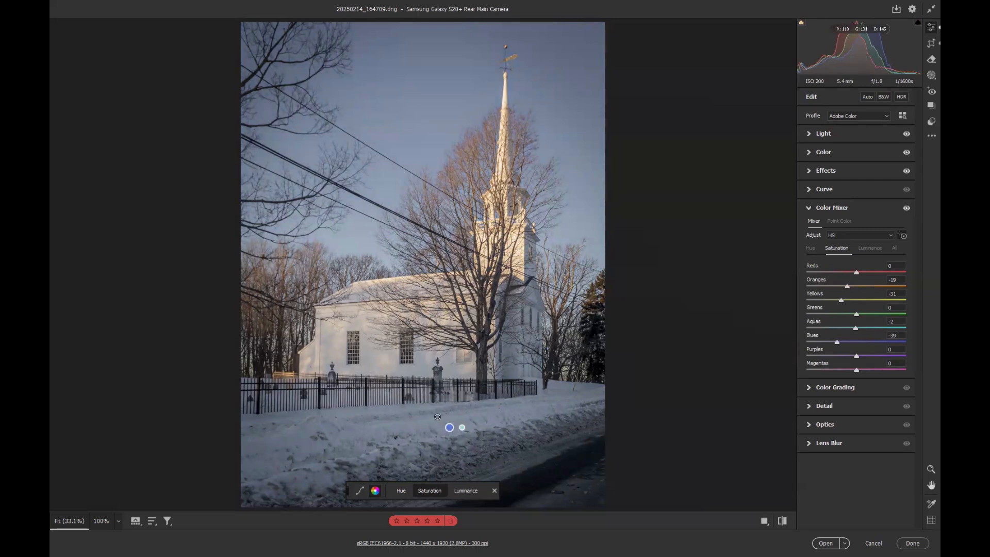
Adjust the sharpening Masking with its preview, and increase the Luminance noise reduction, Sharpening and sharpening Detail.
click(829, 406)
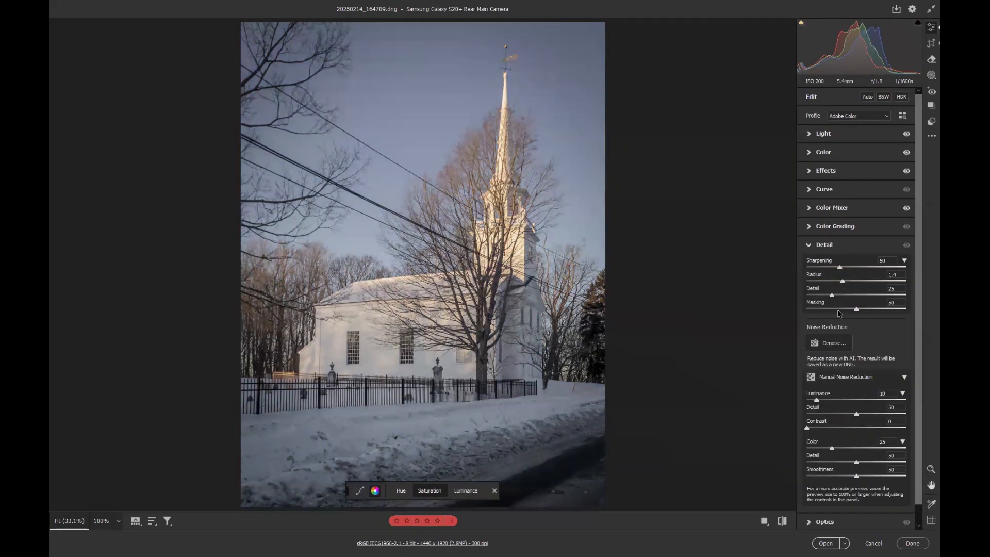
mouse_move(856, 309)
mouse_down()
mouse_move(701, 277)
mouse_move(777, 306)
mouse_move(854, 317)
mouse_up()
key(alt)
drag(815, 403, 840, 403)
drag(839, 267, 855, 263)
drag(831, 295, 843, 295)
Raise the church photo's Vibrance to +60.
click(827, 152)
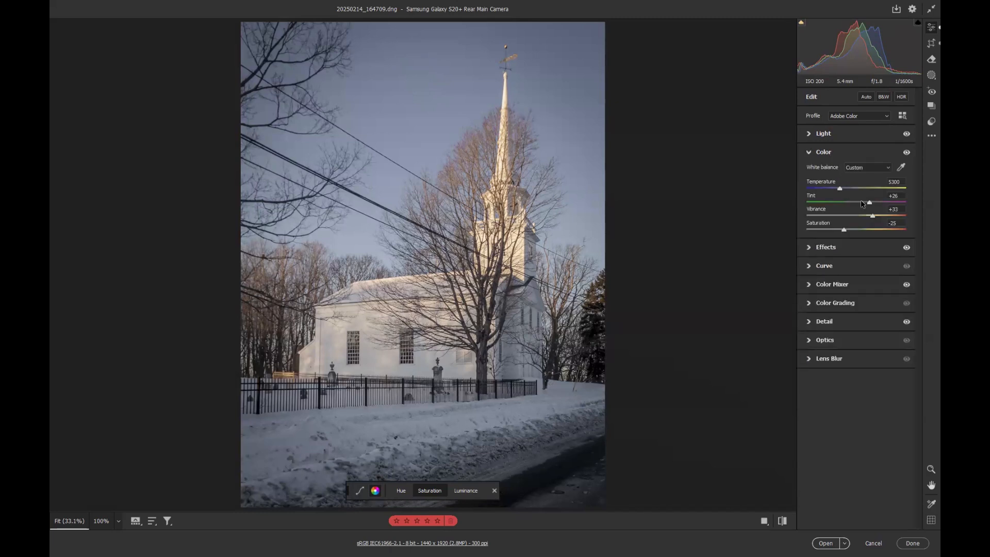
drag(872, 220, 887, 219)
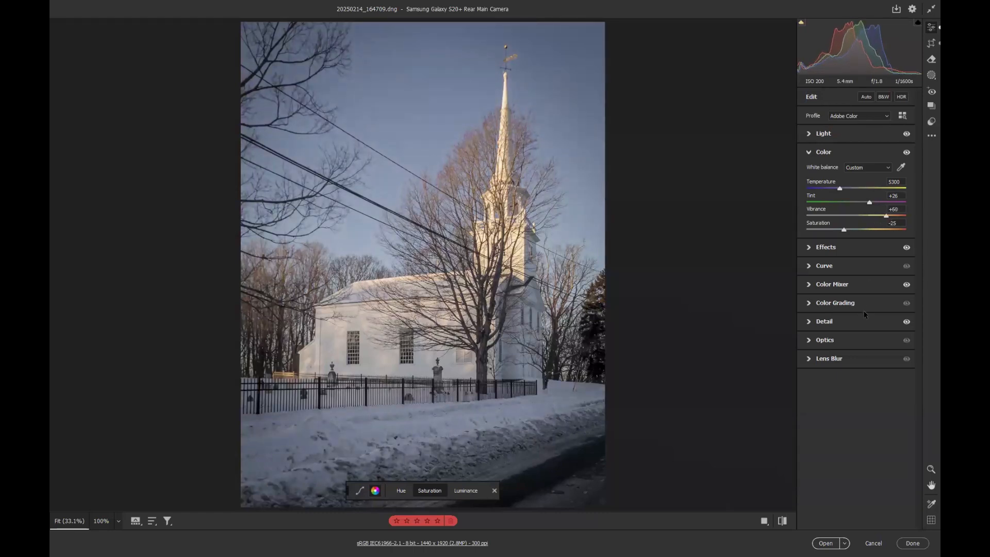
Turn off the lens profile corrections for the church photo.
click(835, 340)
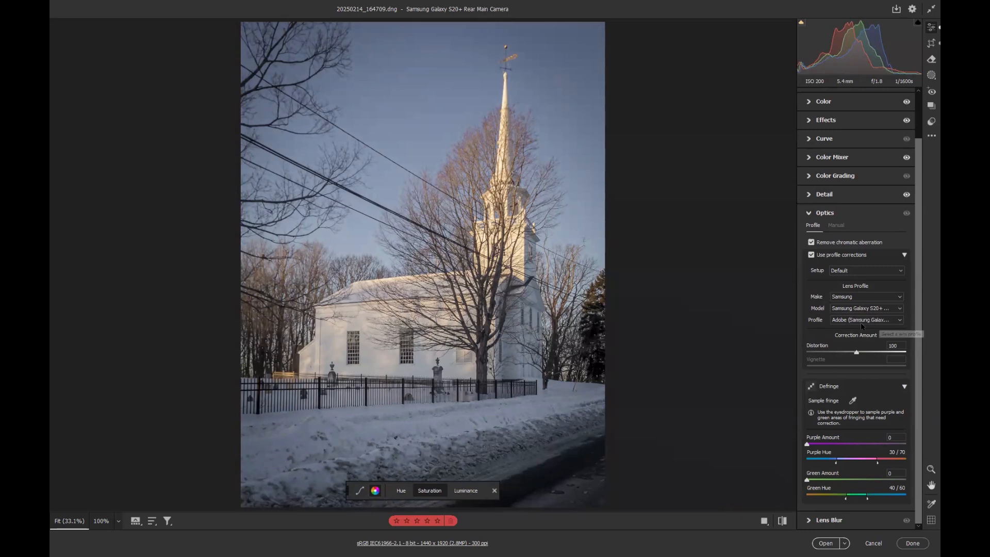
click(810, 255)
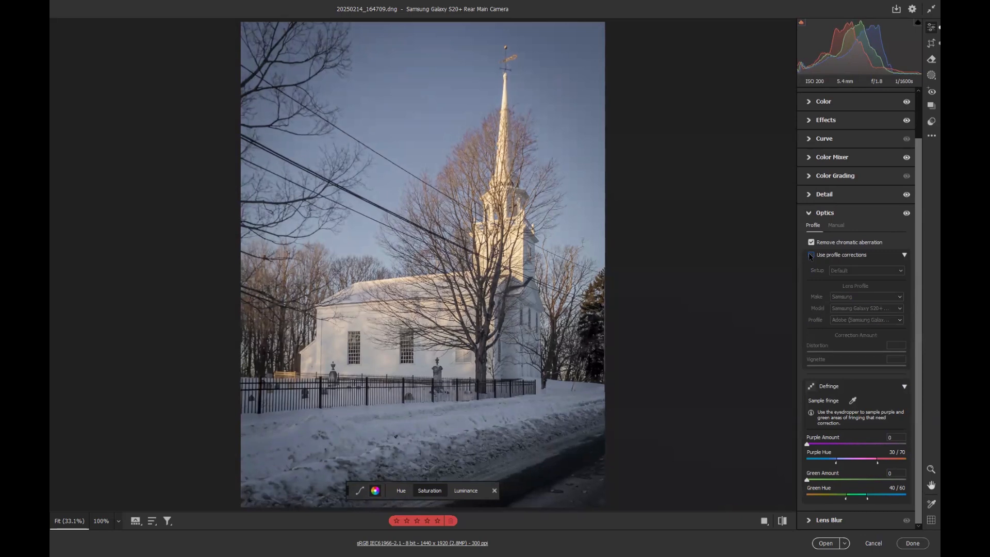
Re-enable the lens profile corrections for the church photo and collapse the Optics settings.
click(811, 255)
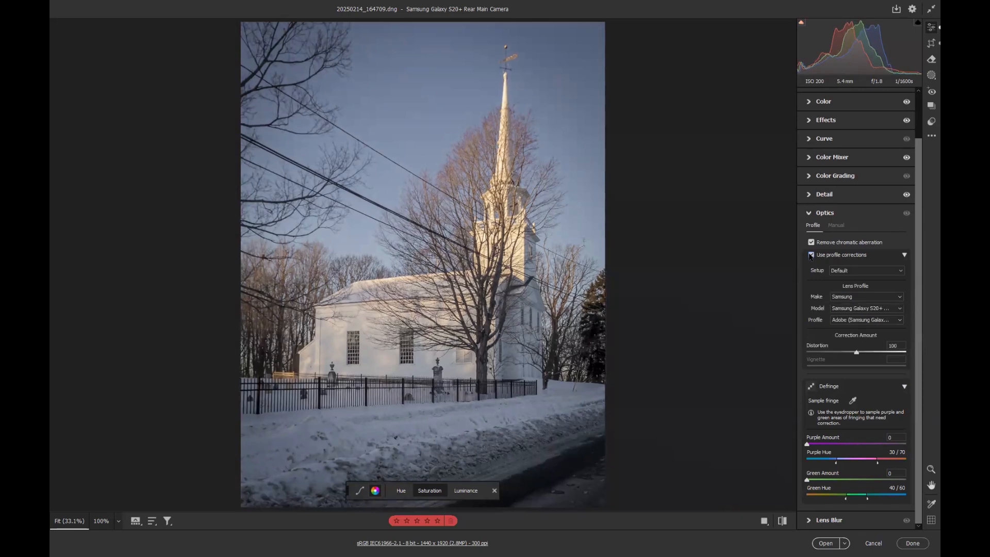
click(809, 213)
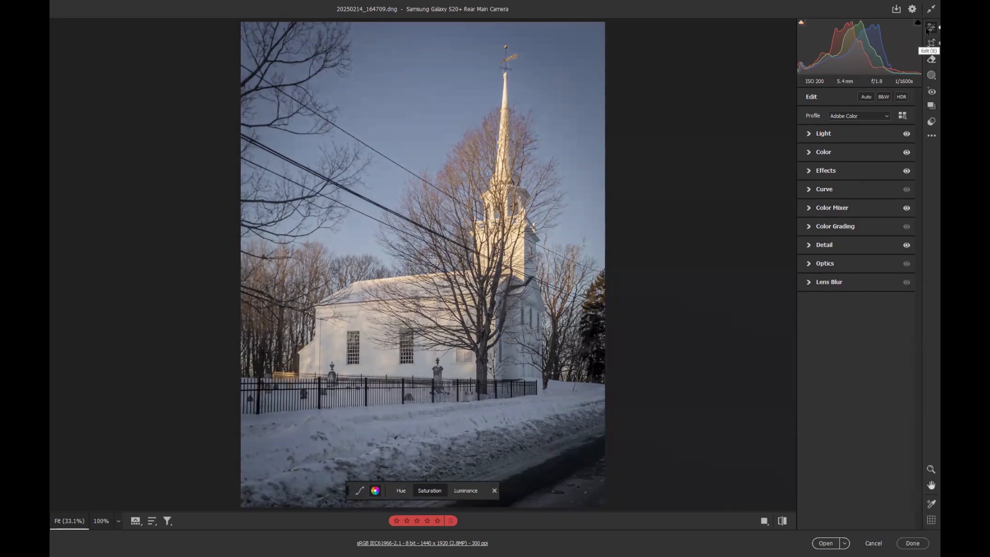
Tighten the crop slightly with its proportions locked and reposition the photo so the steeple sits near the right-hand third line.
click(926, 45)
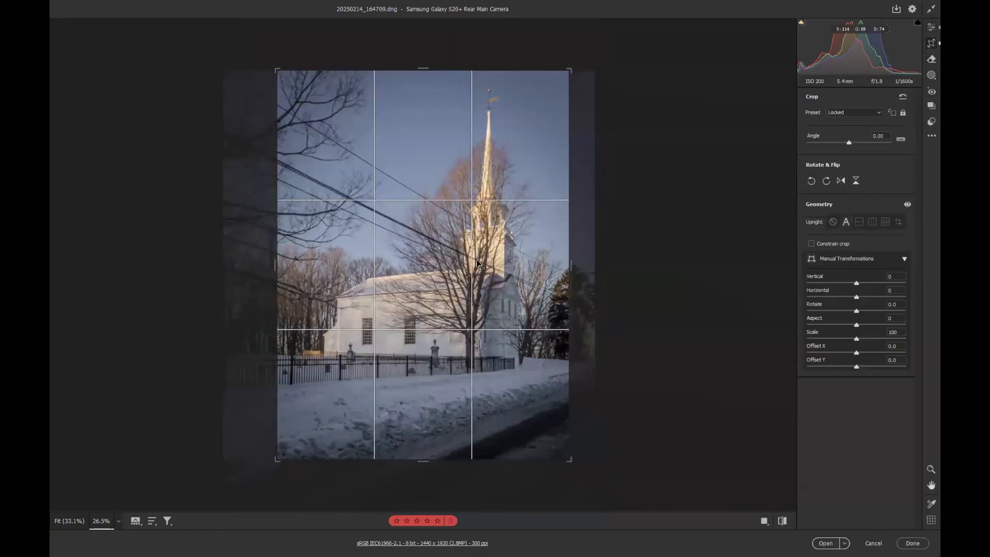
drag(478, 264, 475, 263)
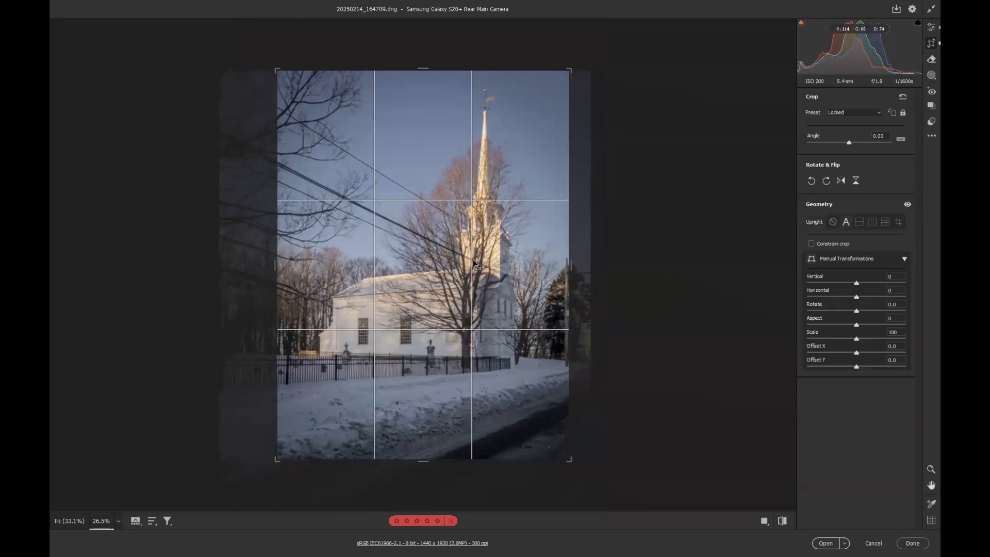
drag(467, 262, 466, 261)
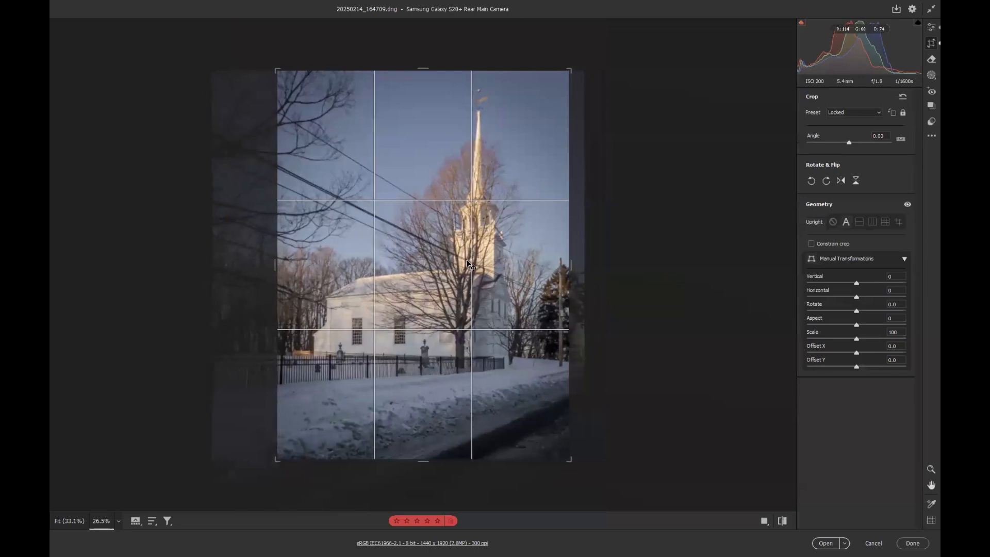
drag(571, 460, 565, 454)
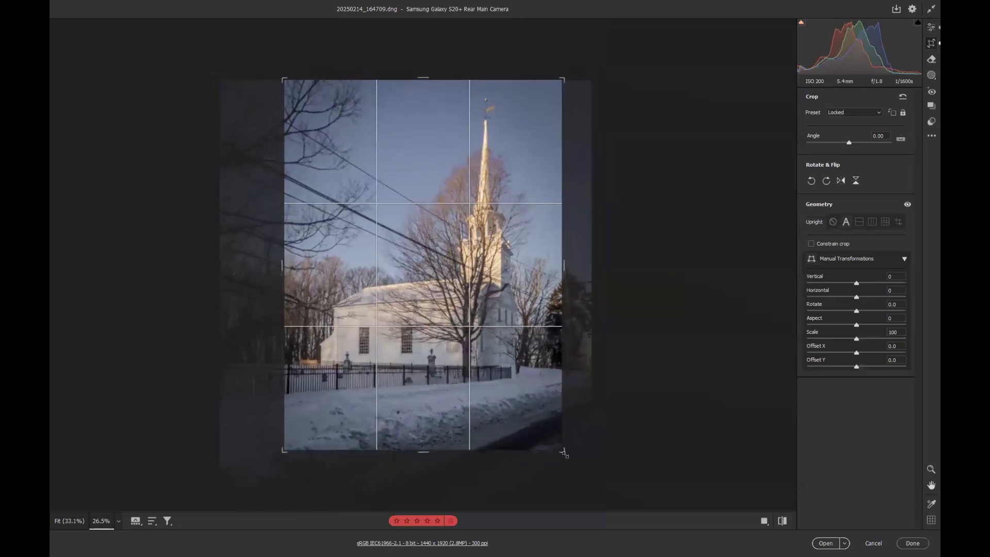
drag(484, 361, 481, 361)
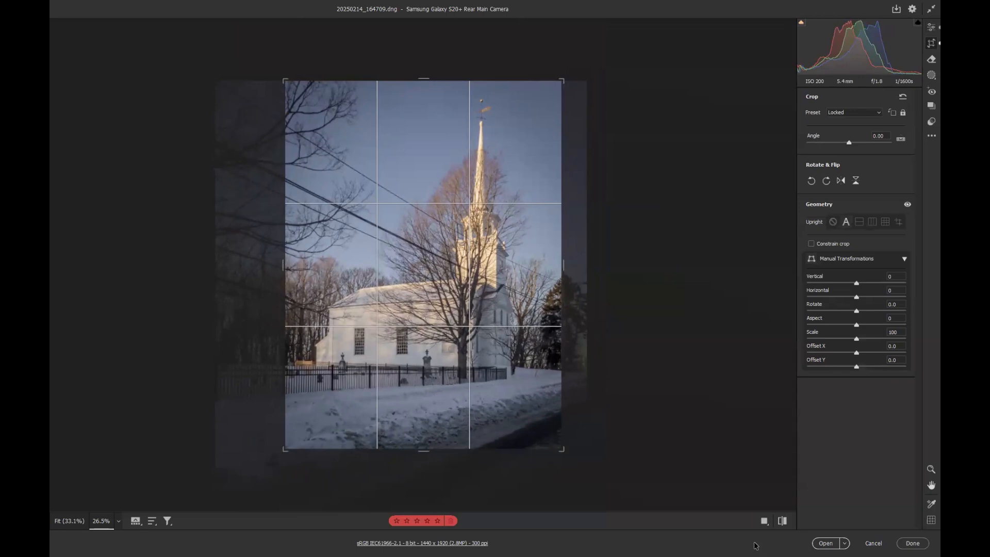
Compare the church with Upright correction off, restore the Auto Upright correction, and apply the crop.
click(833, 222)
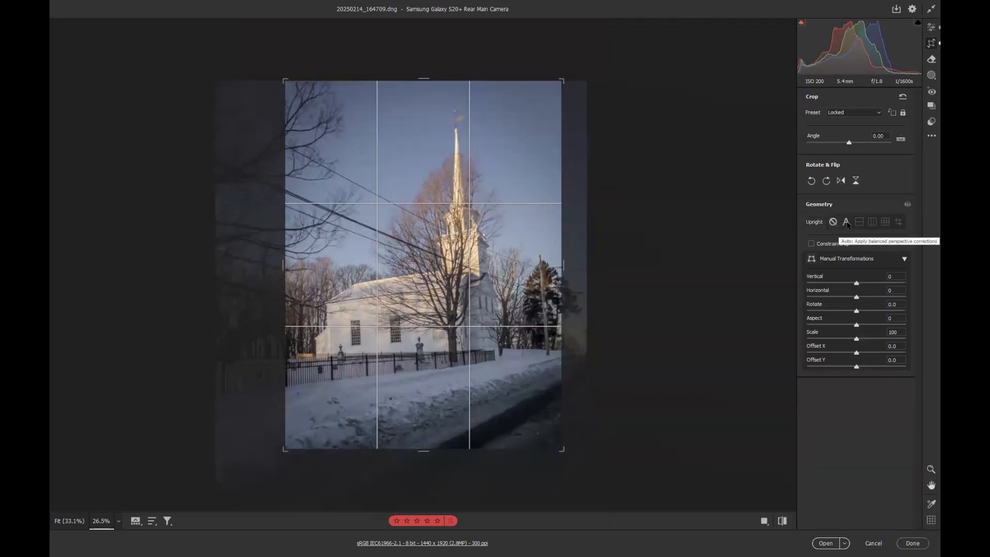
click(846, 222)
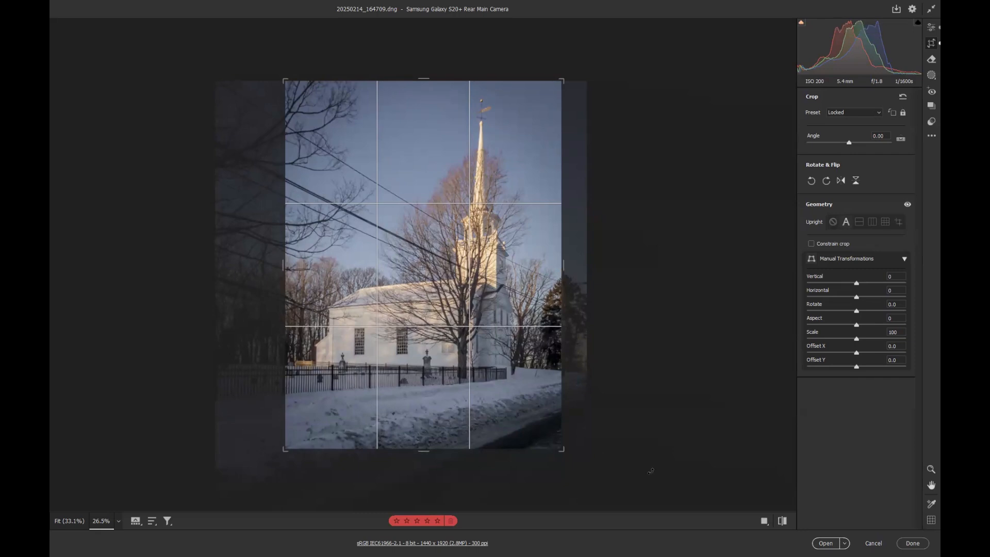
click(931, 43)
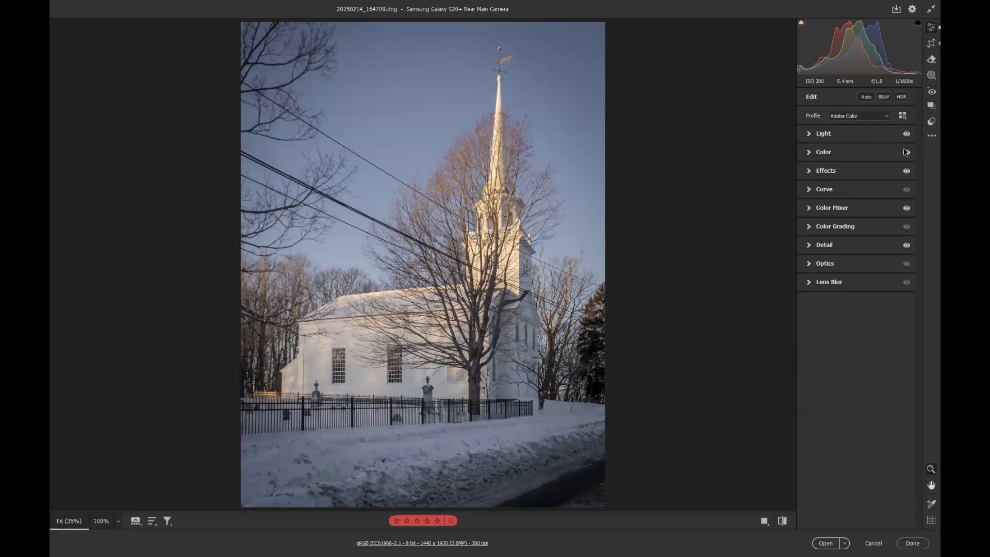
Compare the edited church photo with its default settings and return to the edited version.
click(781, 520)
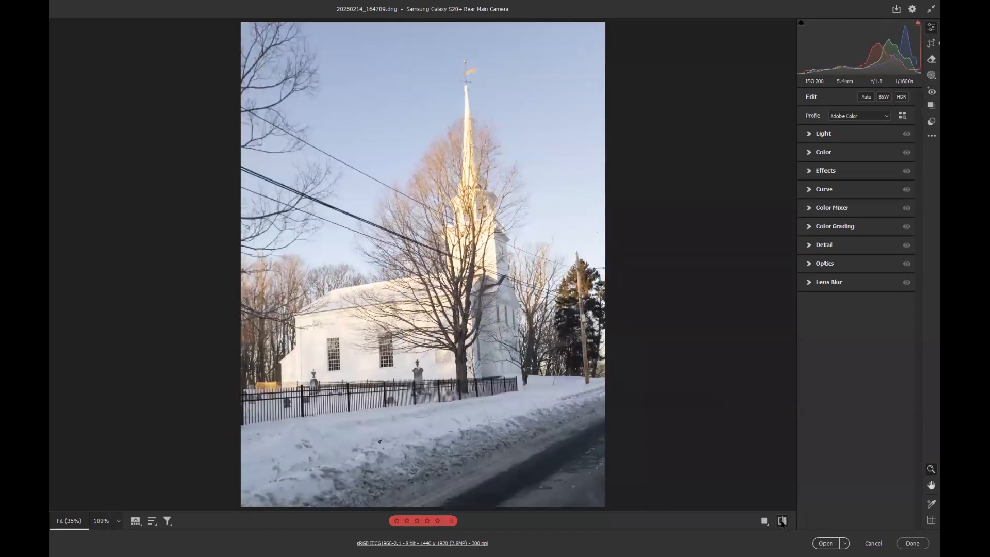
click(781, 521)
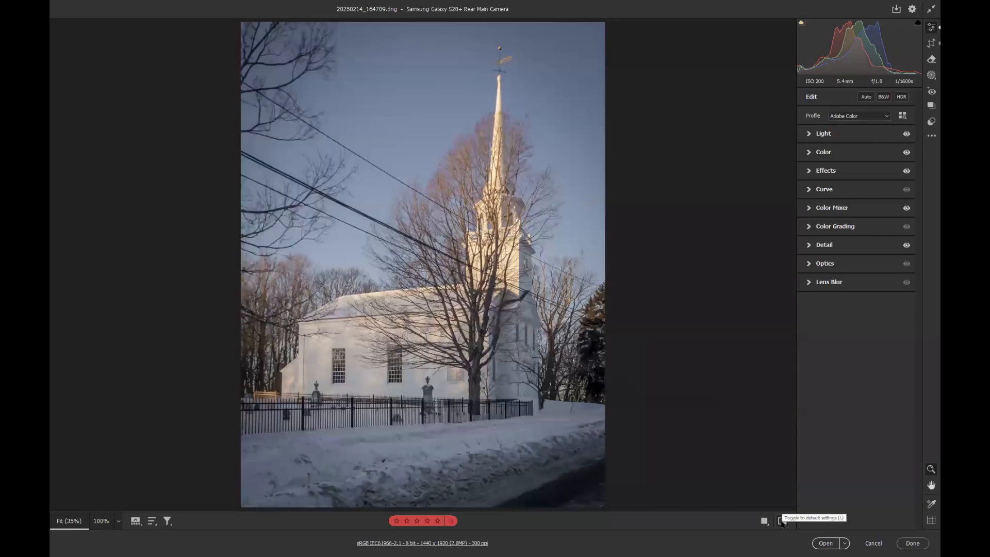
click(440, 544)
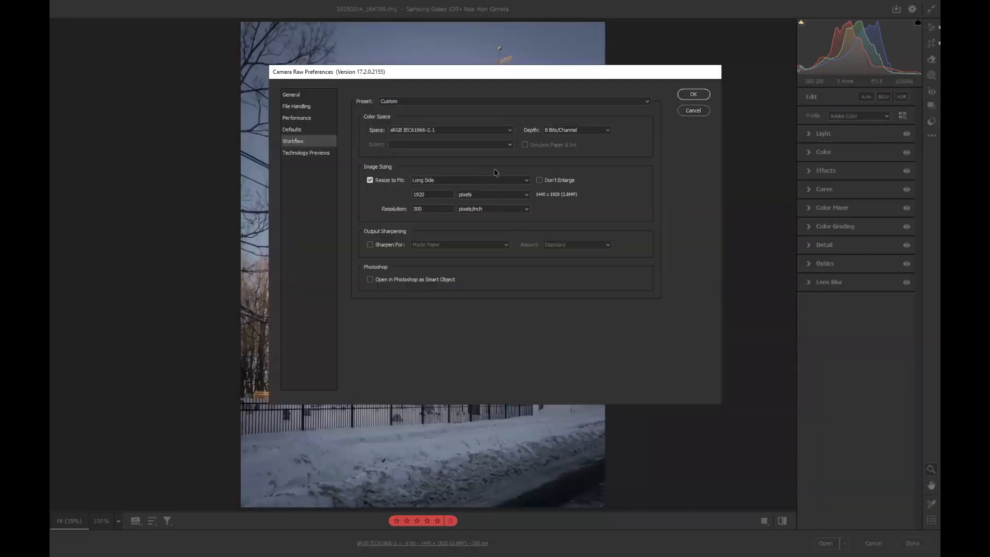
click(489, 195)
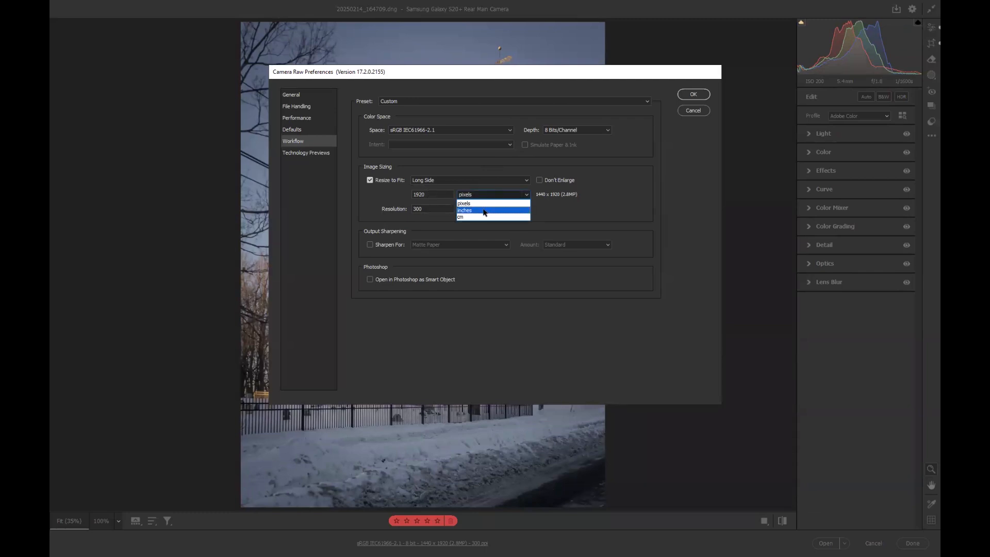
click(485, 210)
double_click(433, 191)
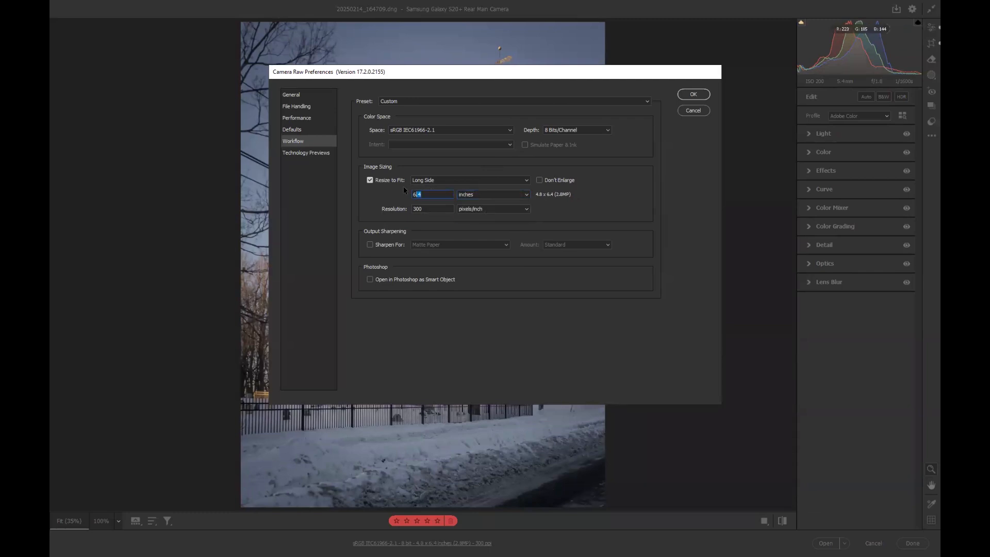
text(6)
text(10)
click(465, 181)
click(450, 208)
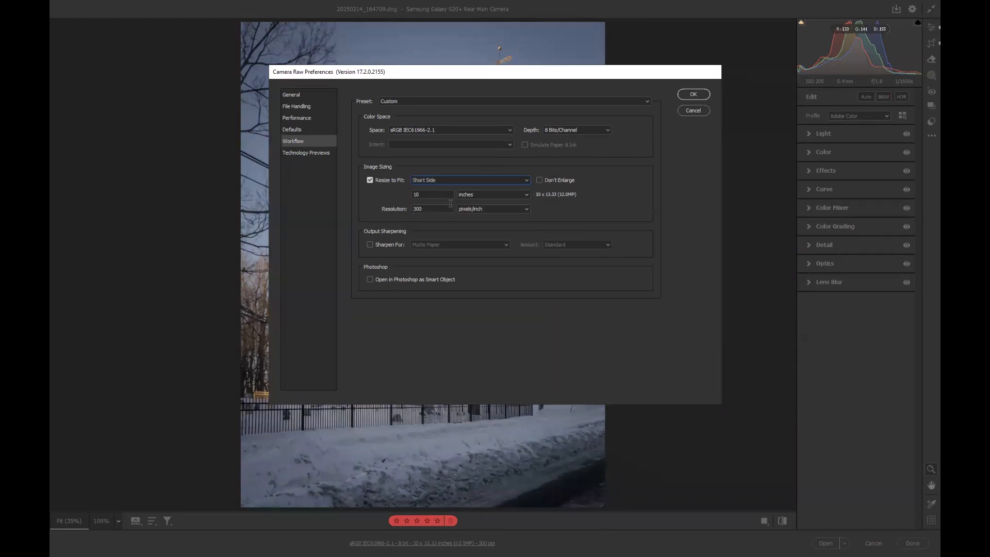
click(432, 194)
text(8)
click(693, 110)
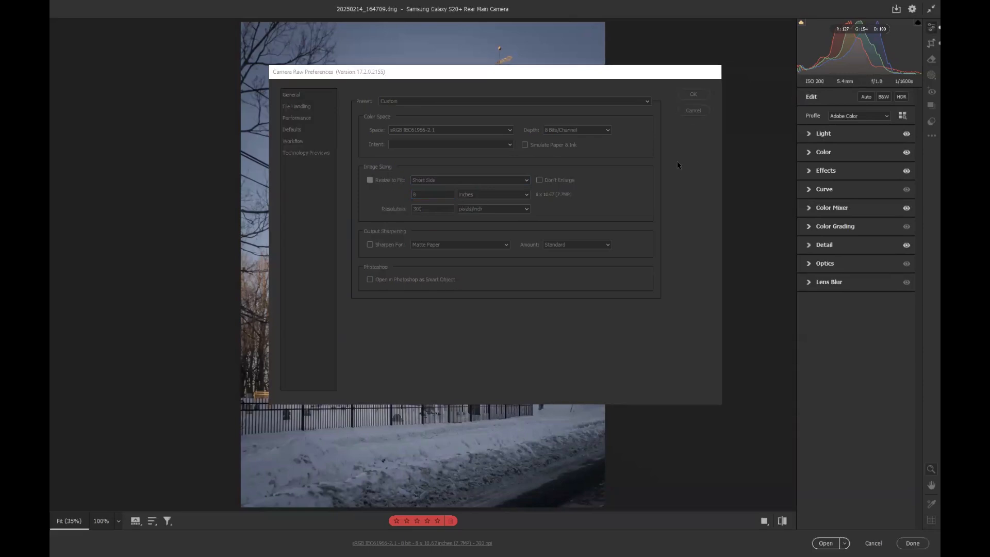
Try the 2 x 3 / 4 x 6 crop ratio, and change the crop preset to 4 x 5 / 8 x 10.
click(930, 44)
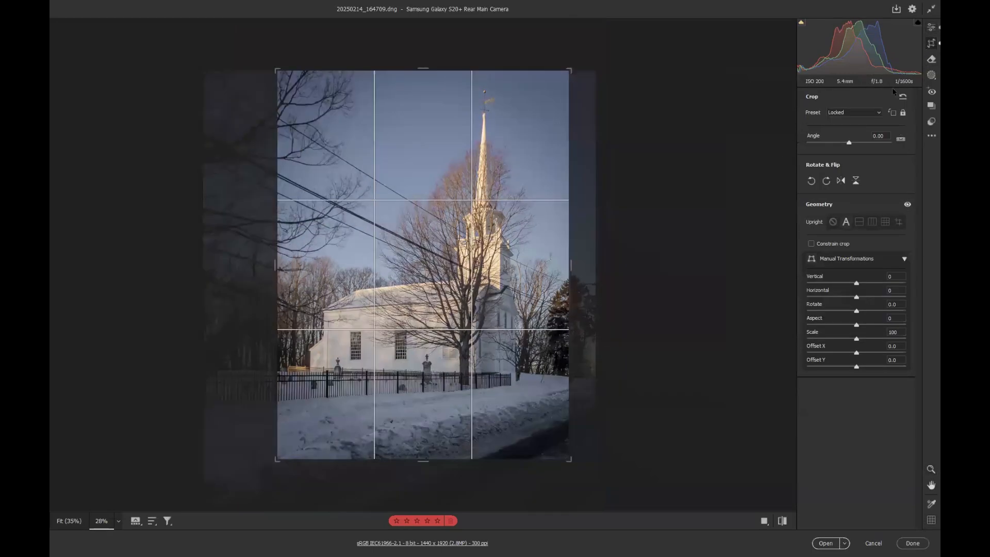
click(879, 113)
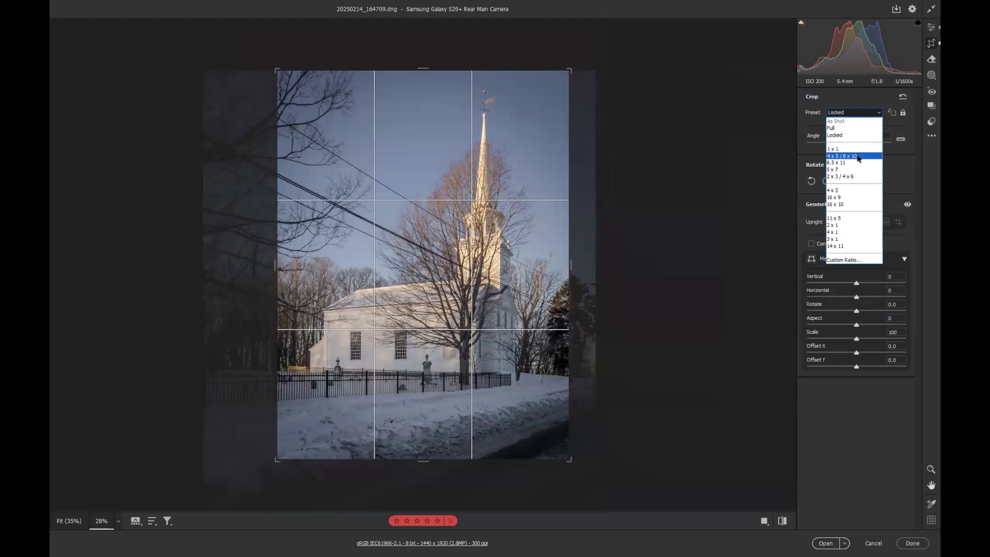
click(854, 177)
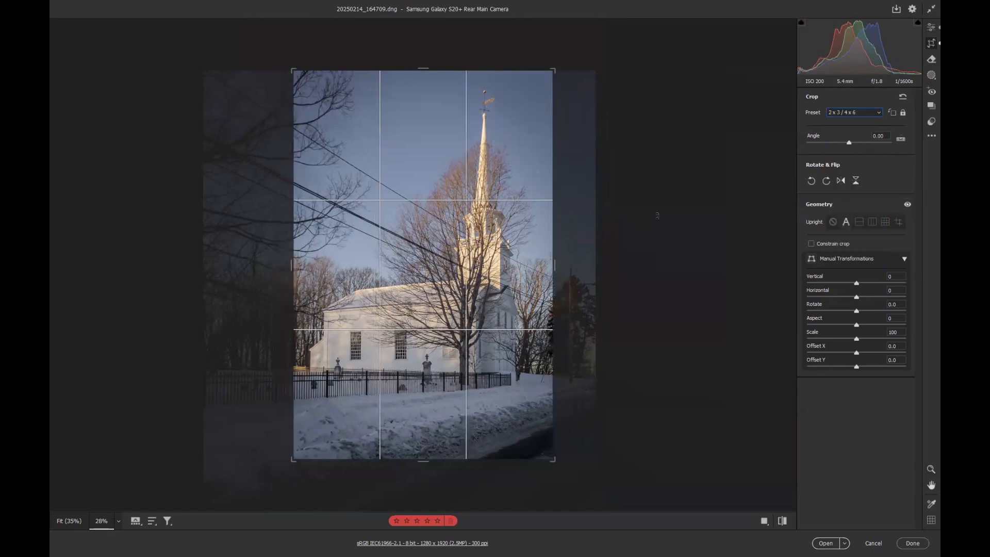
click(881, 114)
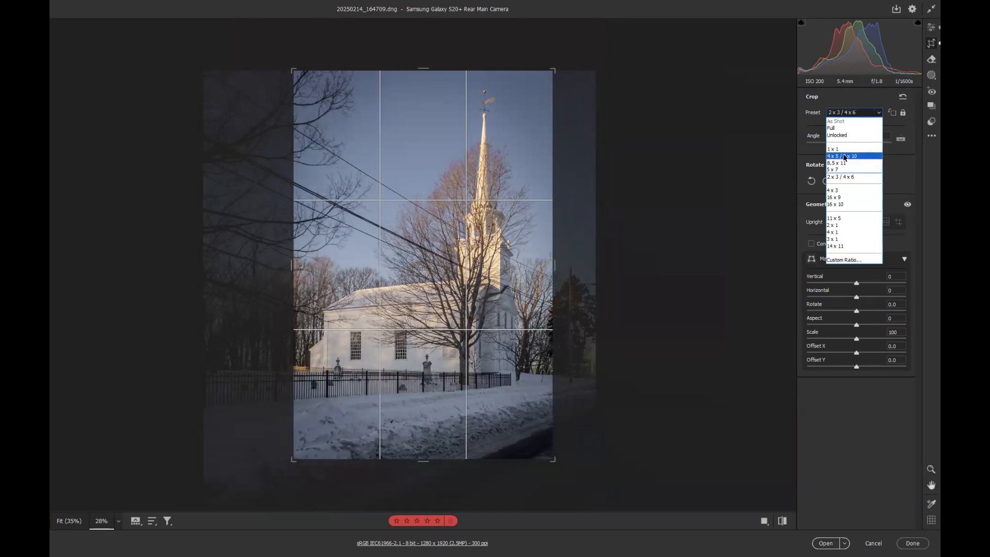
click(844, 156)
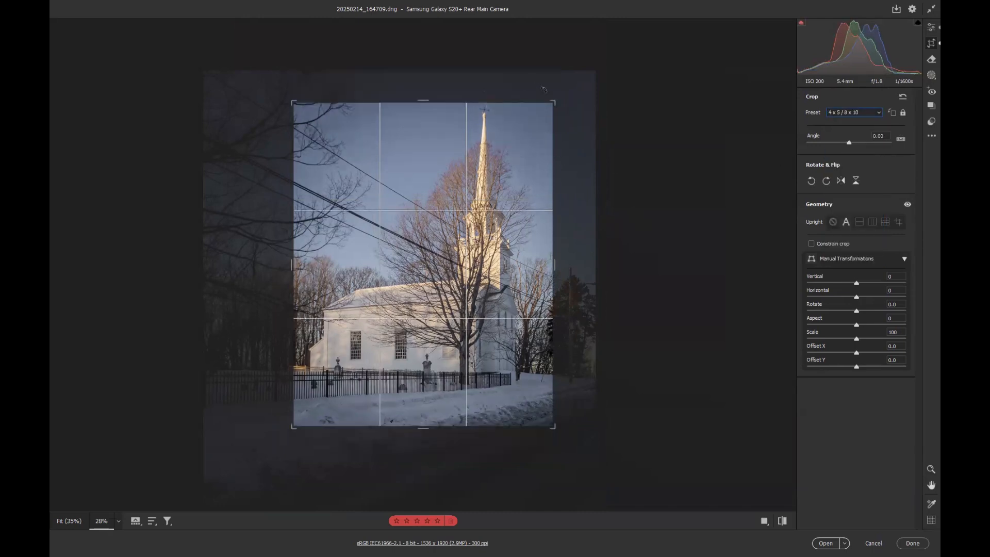
Enlarge the 8 x 10 crop from its corners, reposition the photo to leave more sky above the steeple, and apply the crop.
drag(553, 102, 561, 91)
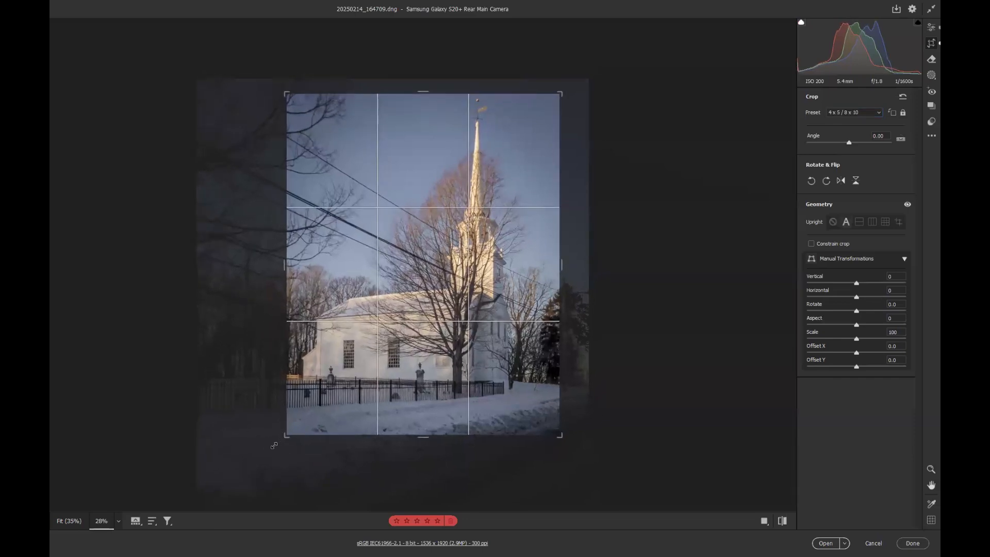
drag(274, 445, 269, 450)
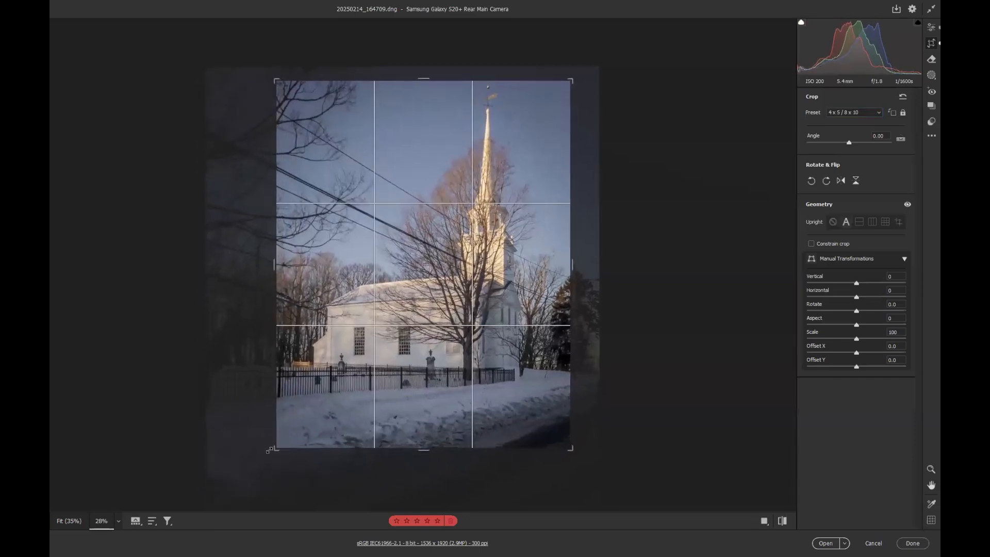
drag(438, 381, 435, 392)
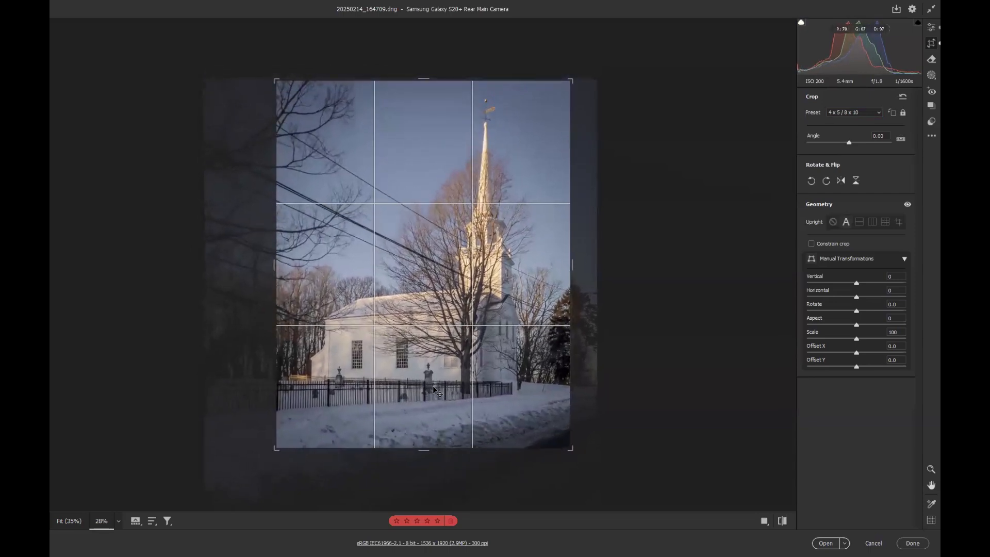
key(Return)
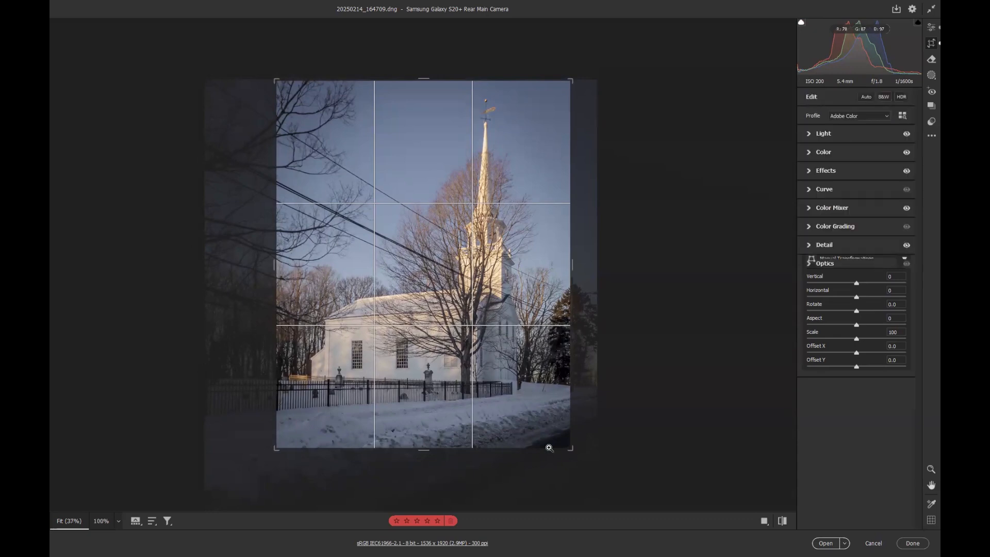
Set the output image sizing in the workflow preferences to 10 inches on the Long Side.
click(435, 541)
click(488, 196)
click(483, 206)
double_click(432, 193)
text(10)
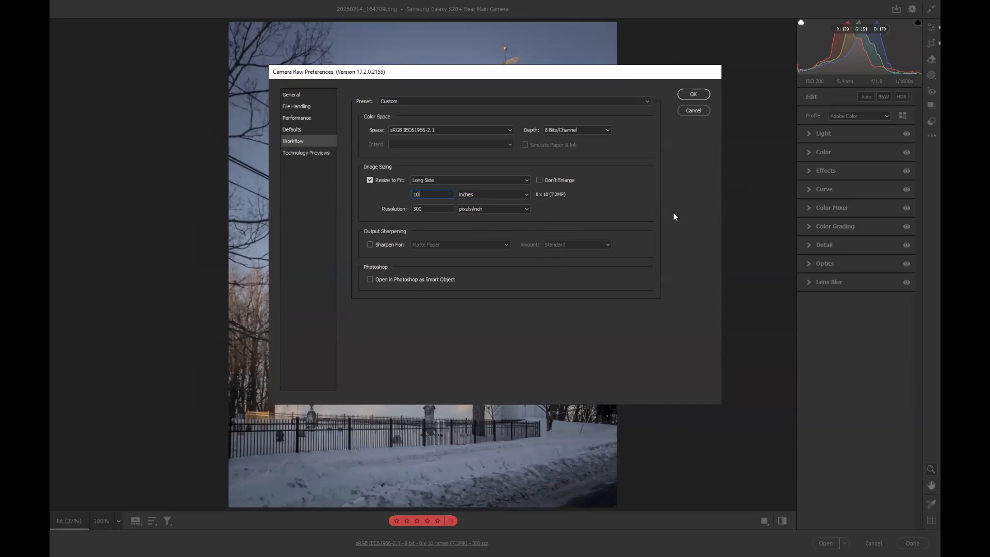
key(Return)
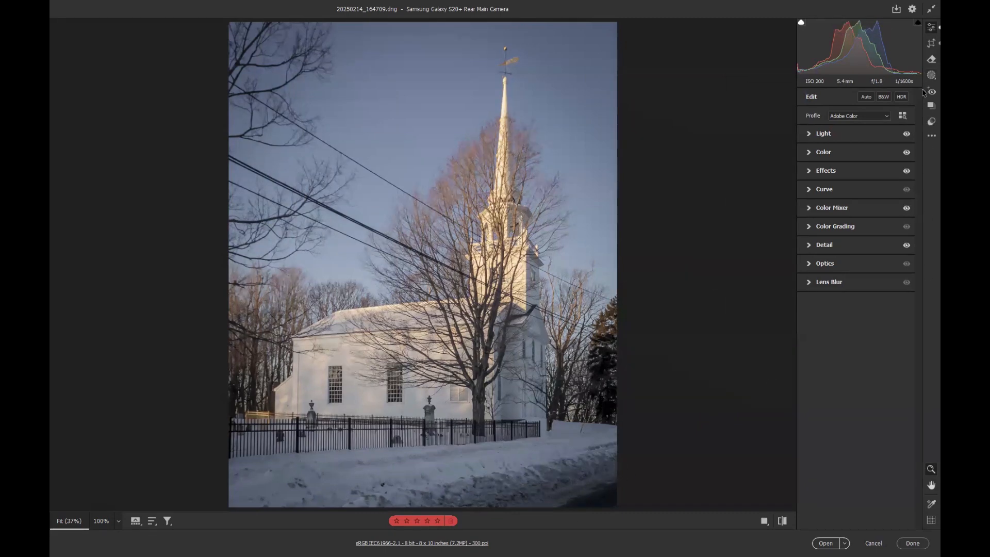
Create a brush mask with a brush size of 18 and paint it over the snow and road in the foreground.
click(931, 75)
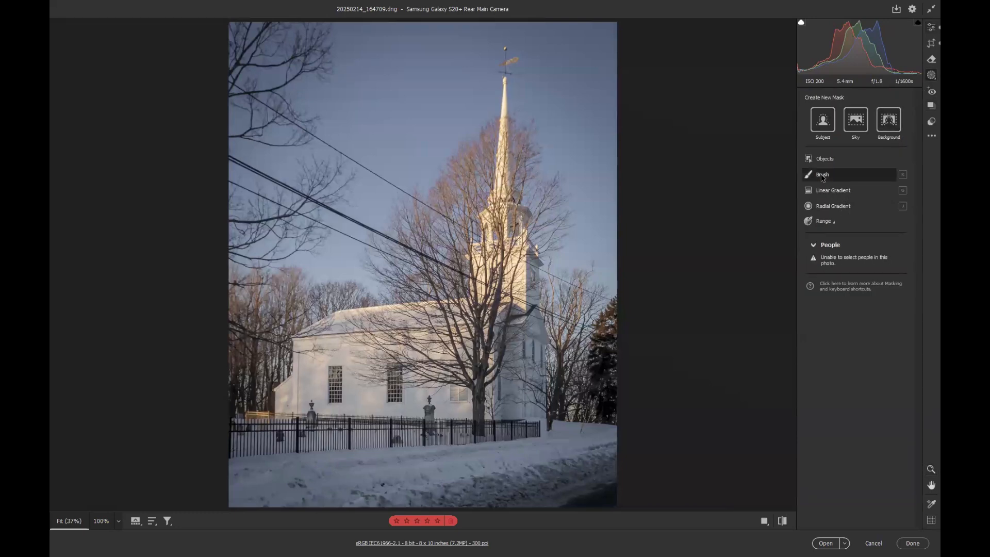
click(831, 174)
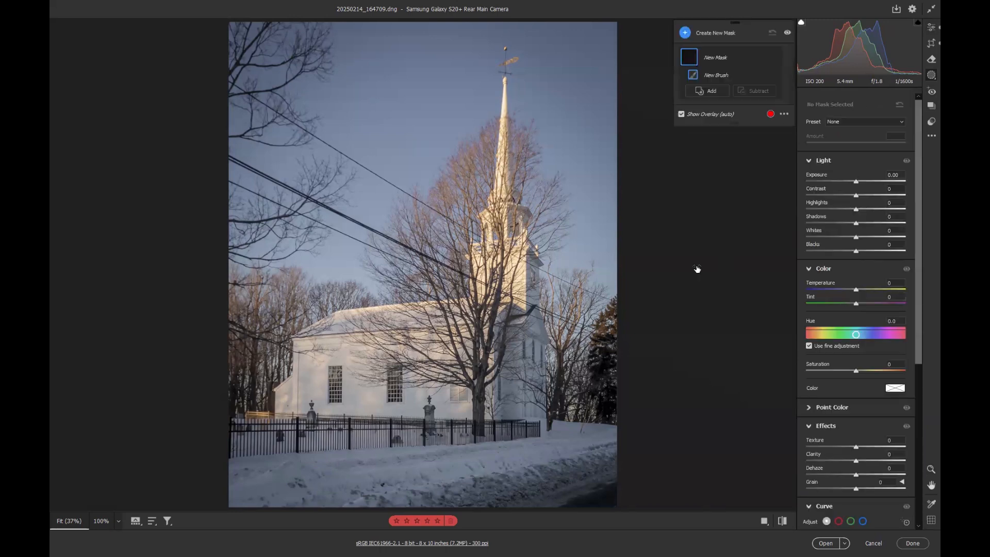
key(bracketright)
key(bracketright)
key(bracketright)
key(bracketright)
key(bracketright)
key(bracketright)
key(bracketright)
key(bracketright)
mouse_move(606, 410)
mouse_down()
mouse_move(507, 458)
mouse_move(355, 470)
mouse_up()
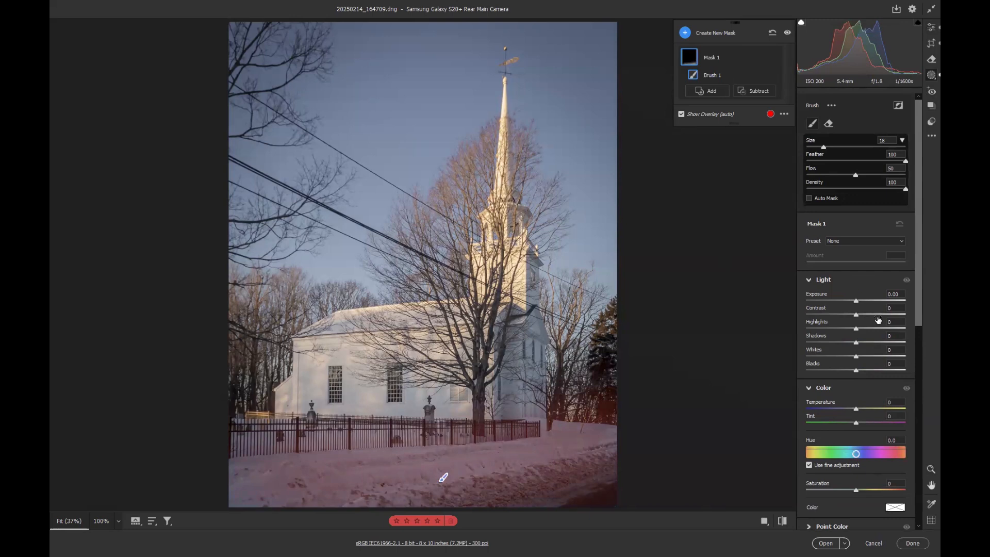
Raise the foreground mask's Exposure to +0.65 and return to the general edit settings.
drag(856, 301, 864, 302)
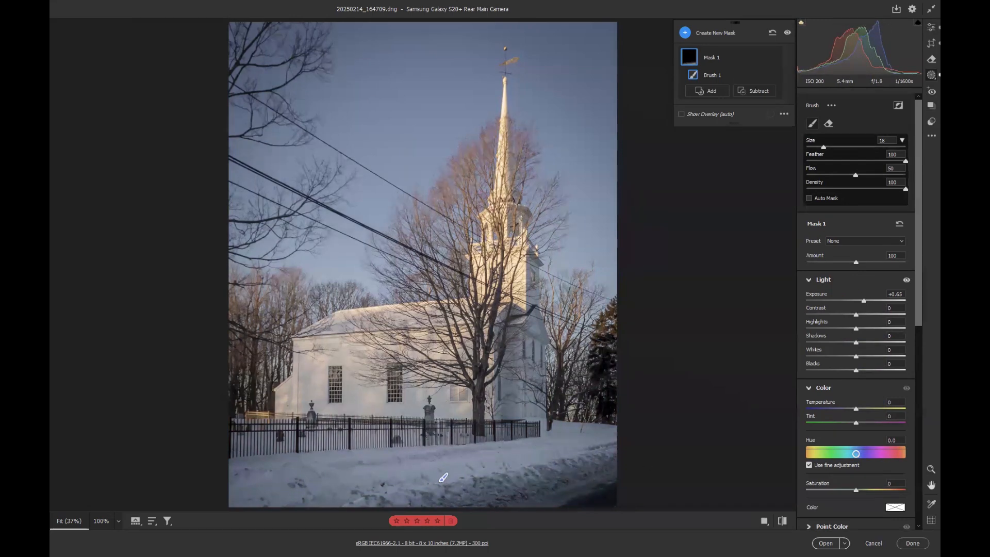
click(928, 29)
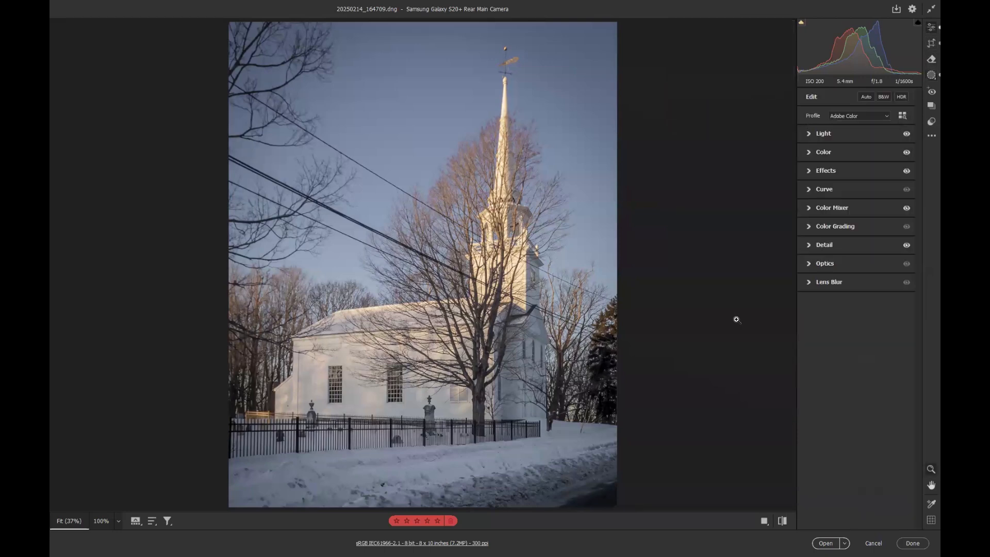
Open the edited raw photo in Photoshop and remove the wires and cables using the Remove tool's Find distractions feature.
click(824, 544)
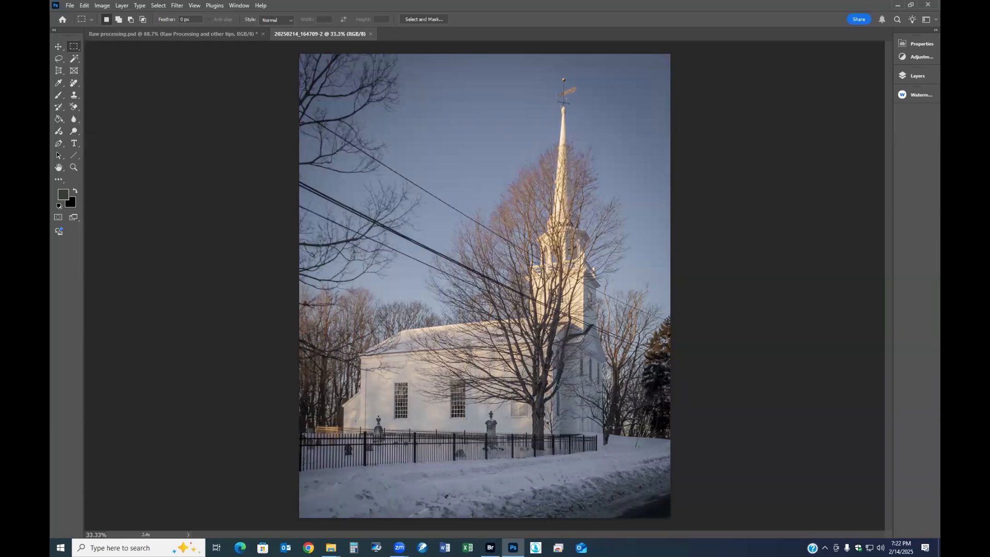
click(75, 86)
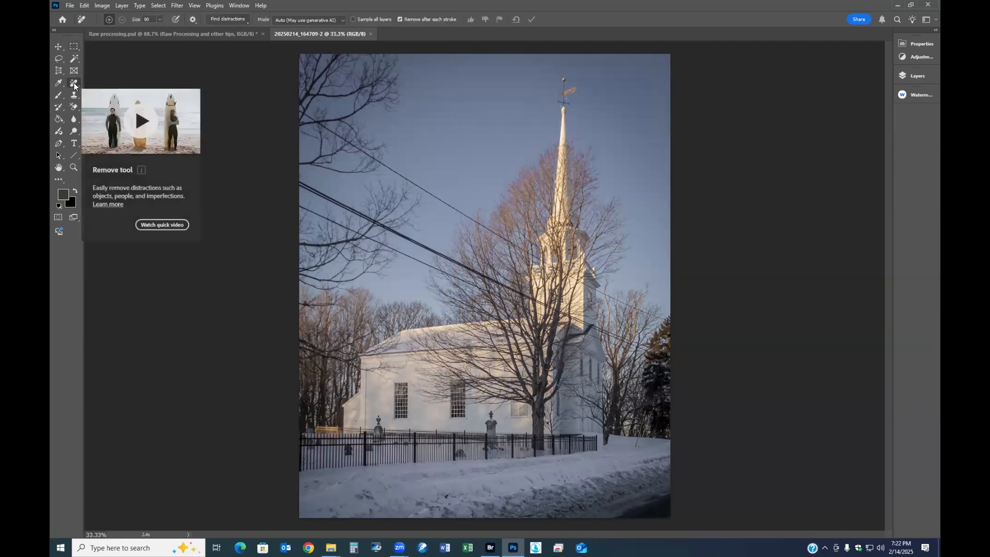
right_click(75, 86)
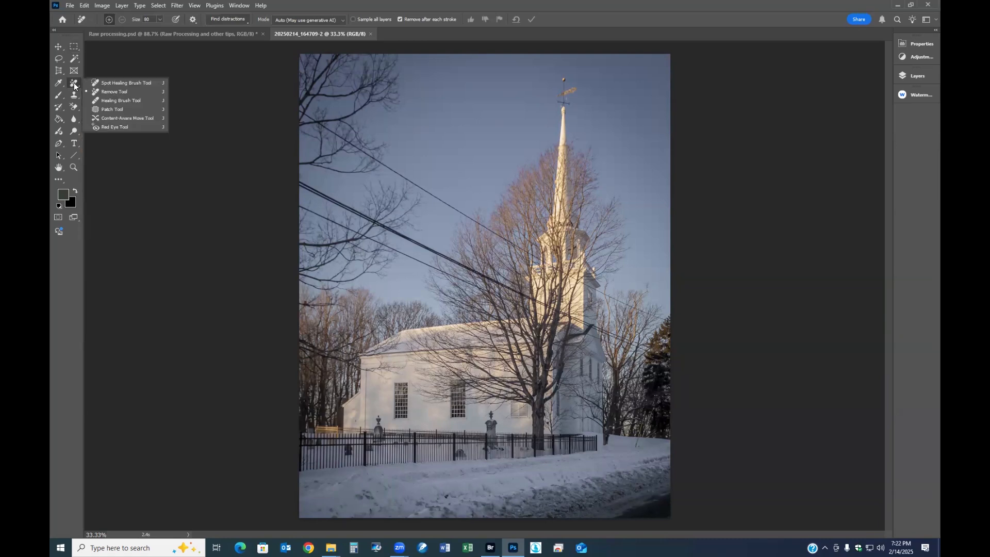
click(108, 92)
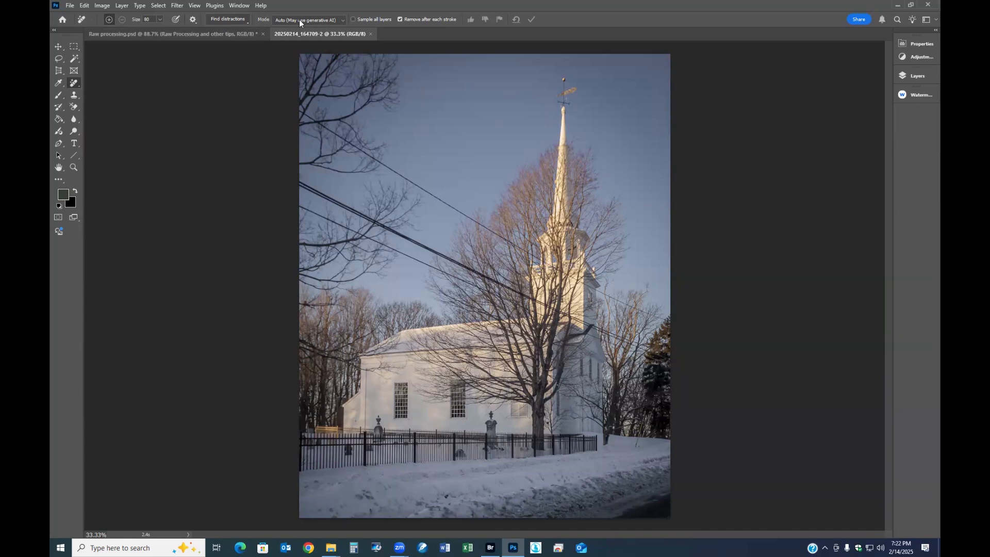
click(246, 21)
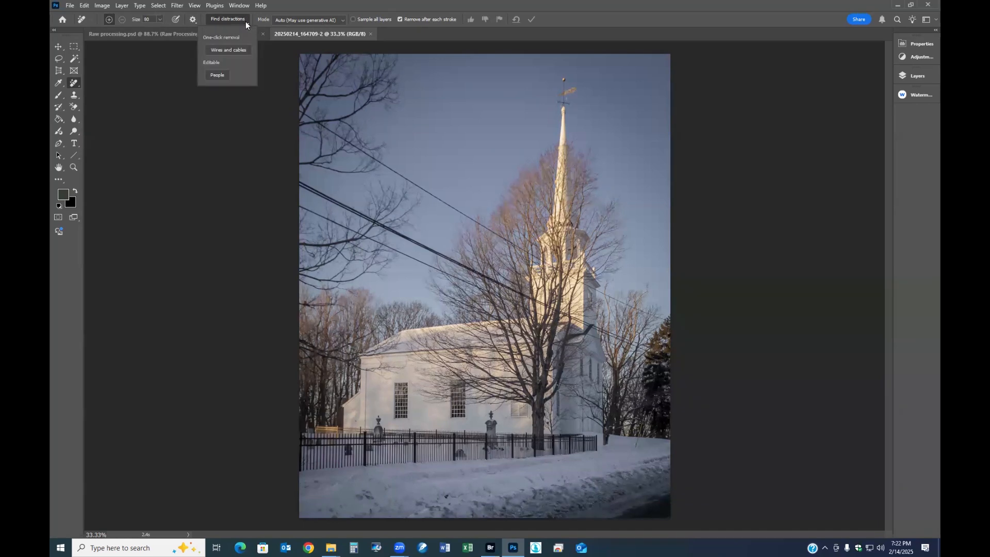
click(233, 50)
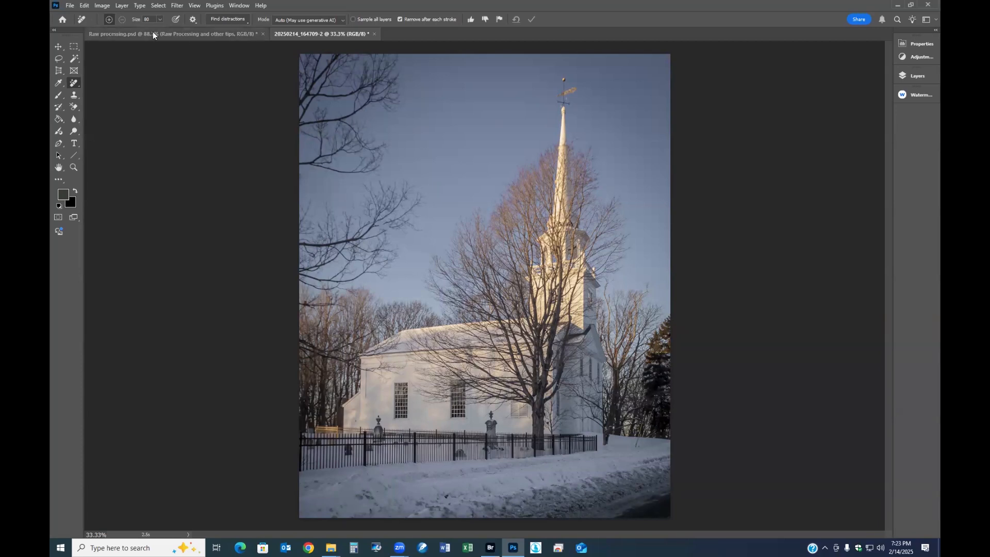
Check the photo's Image Size with the width and height units set to Inches, and accept the dialog.
click(102, 5)
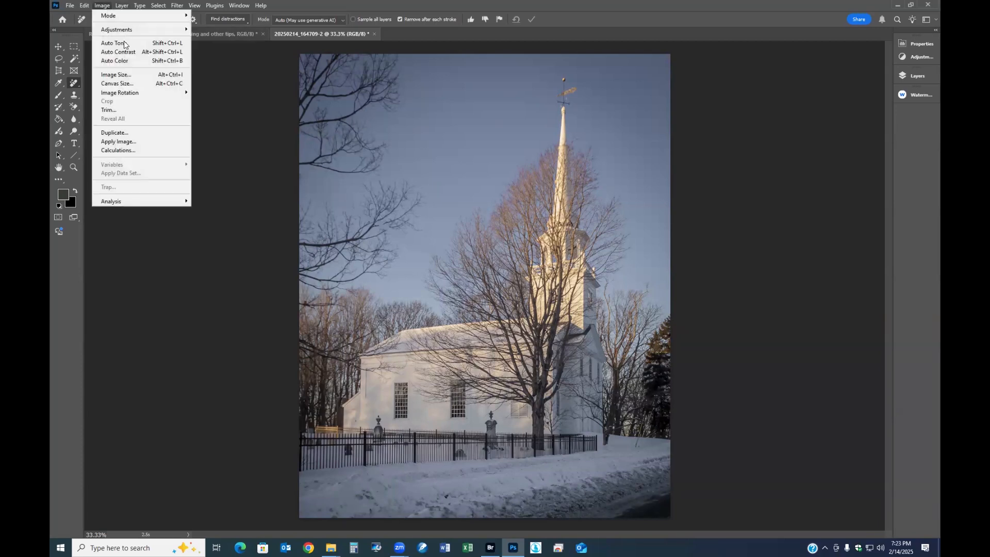
click(141, 75)
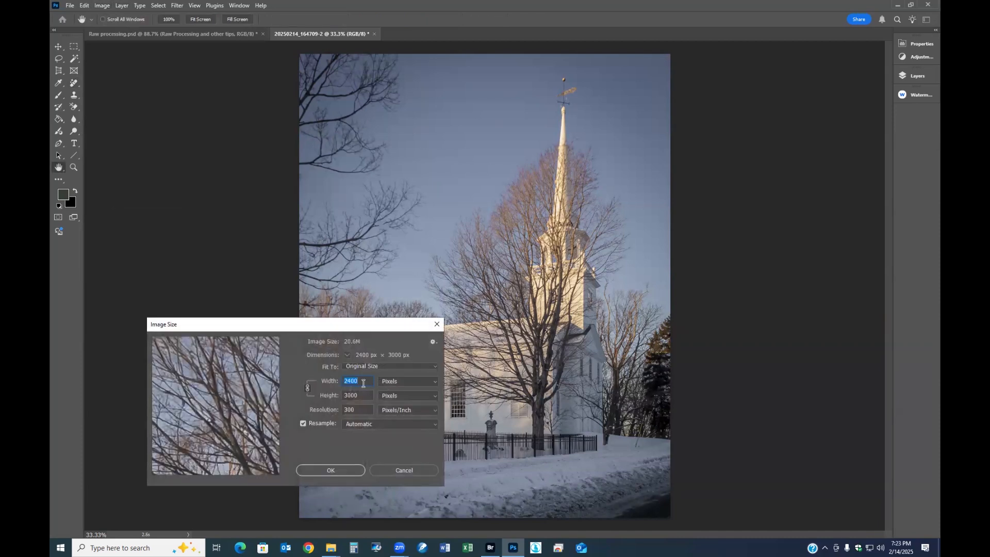
click(392, 382)
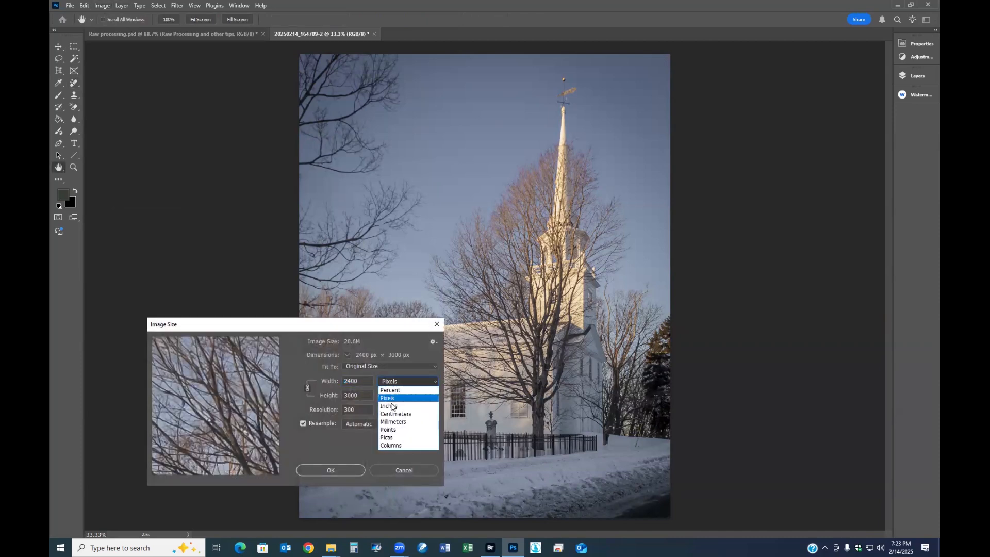
click(391, 405)
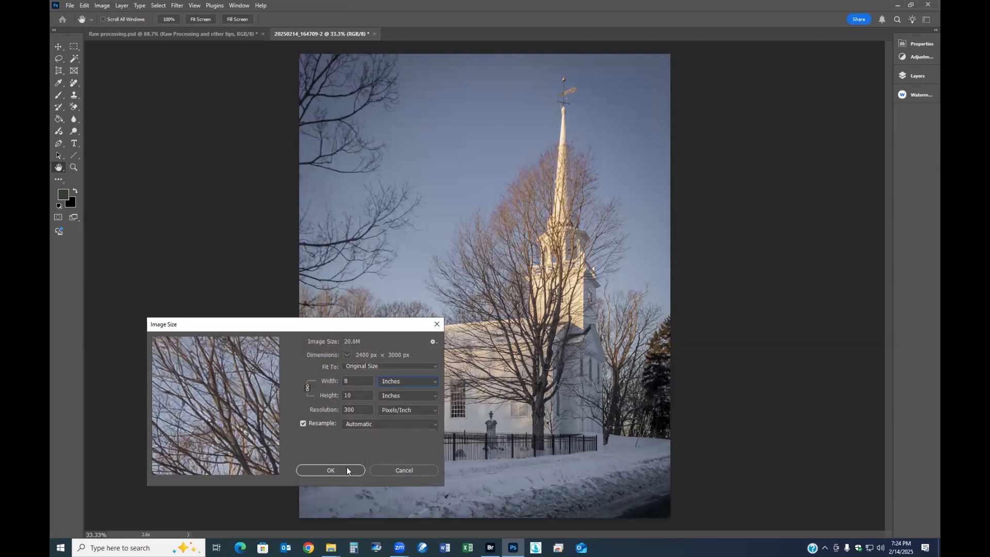
click(330, 470)
Save the retouched photo in Photoshop format as 20250214_164709-2.psd in the Raw folder.
click(69, 6)
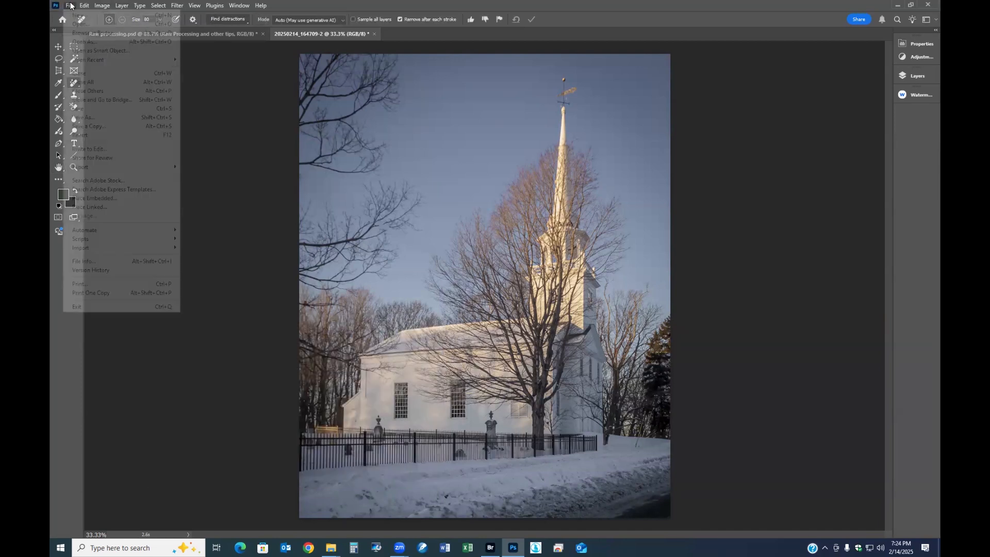
click(99, 117)
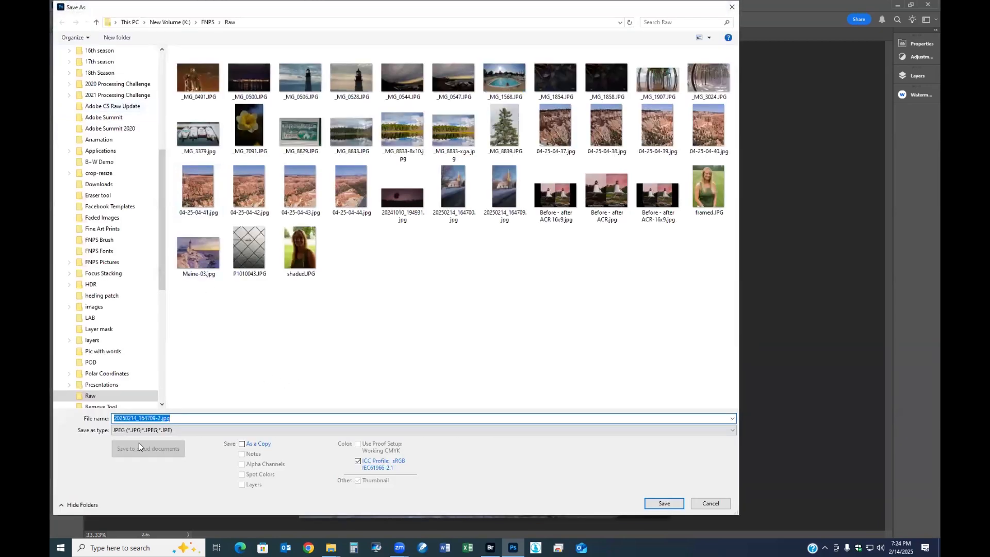
click(170, 432)
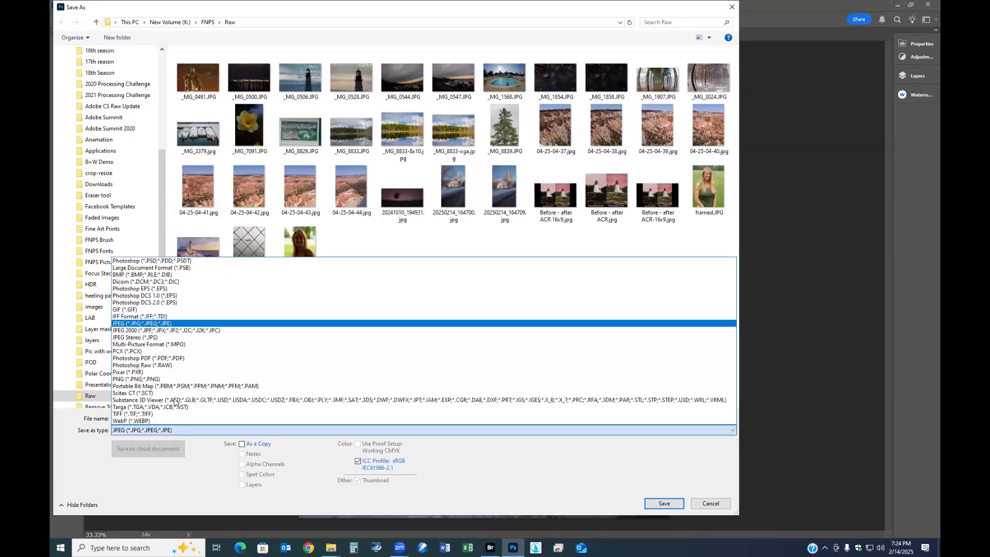
click(152, 261)
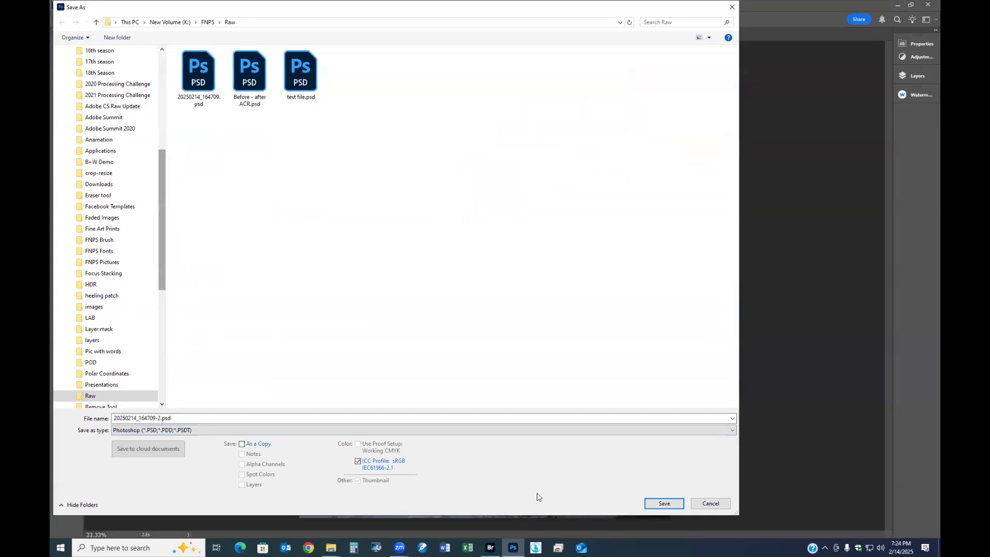
click(663, 503)
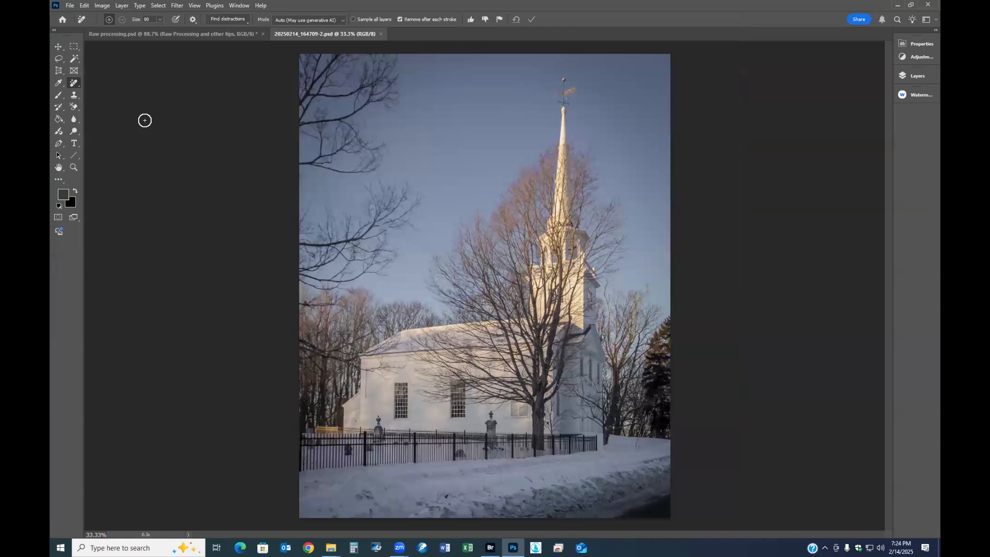
Save the photo also as the JPEG 20250214_164709-2.jpg in the Raw folder, with Maximum quality 12 and the Baseline ("Standard") format.
click(70, 5)
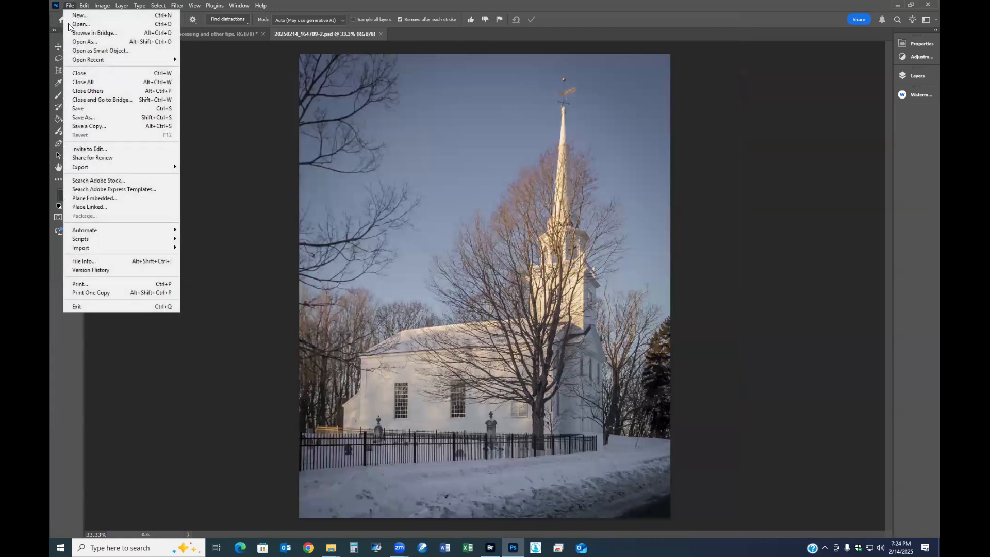
click(87, 118)
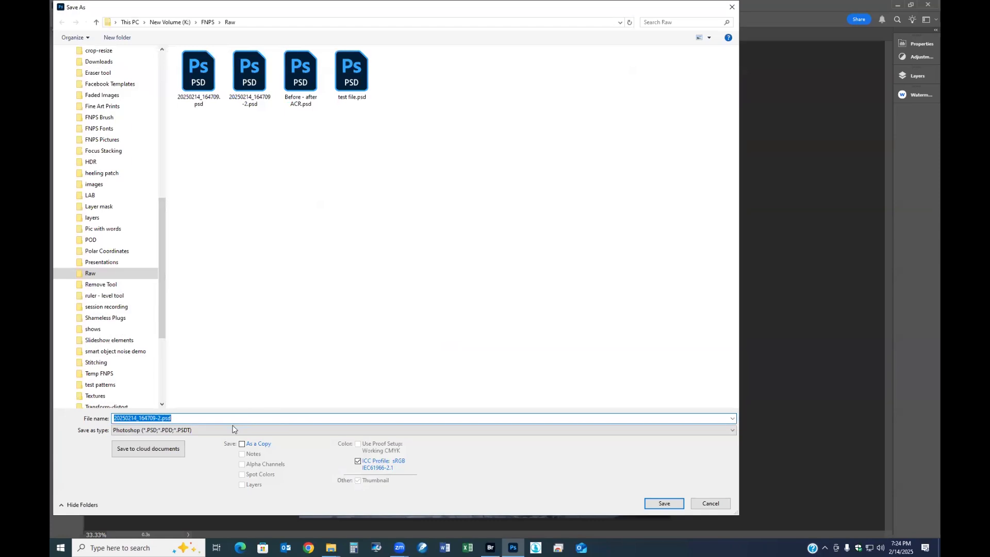
click(235, 430)
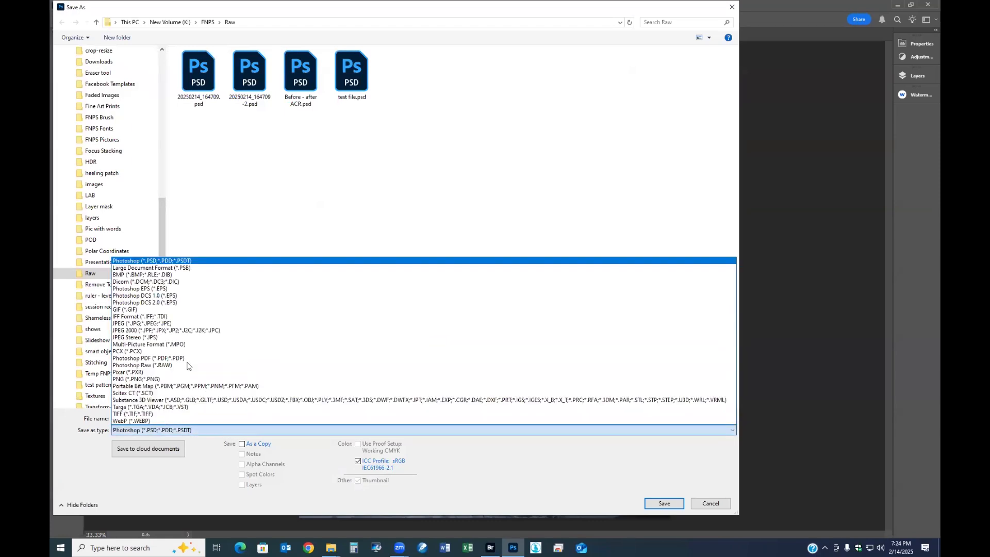
click(169, 324)
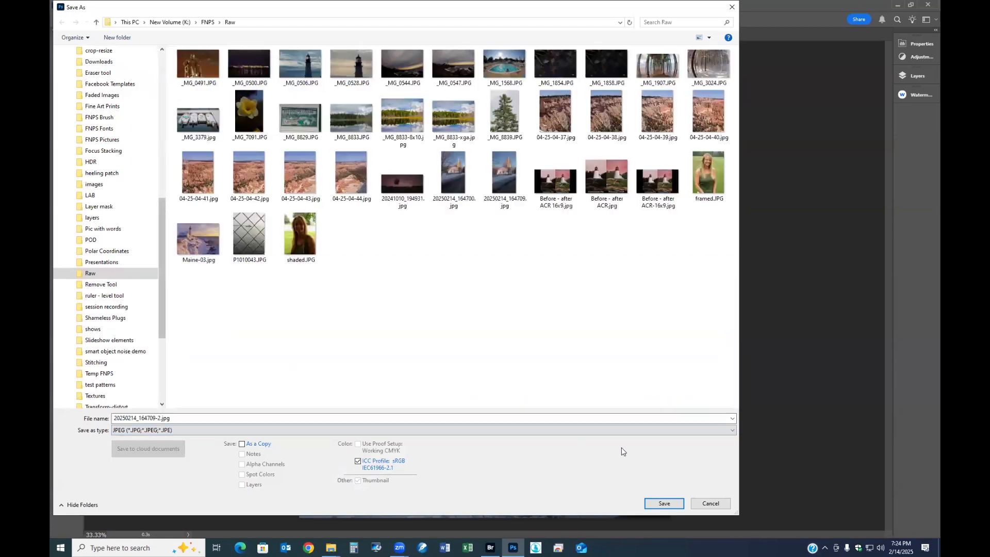
click(664, 504)
drag(289, 67, 286, 67)
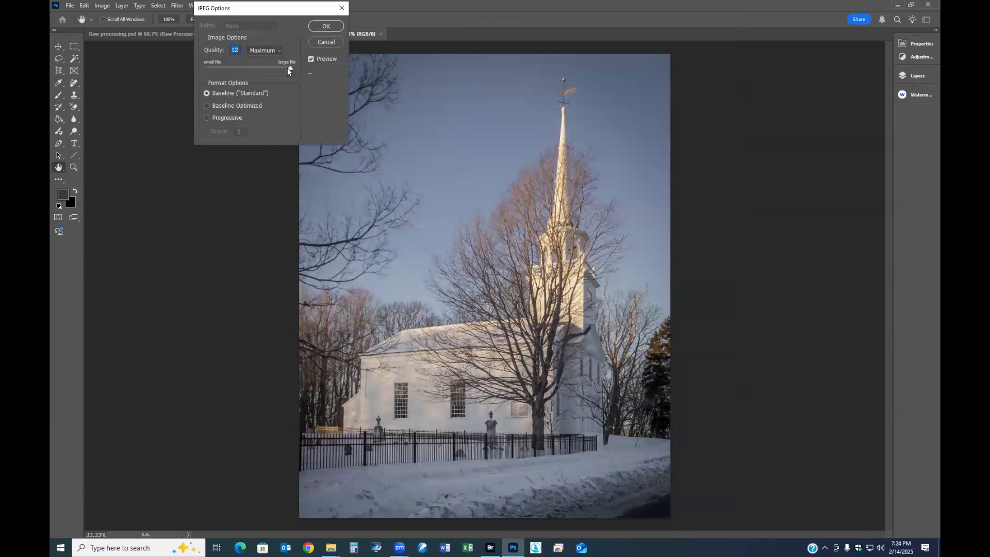
click(327, 26)
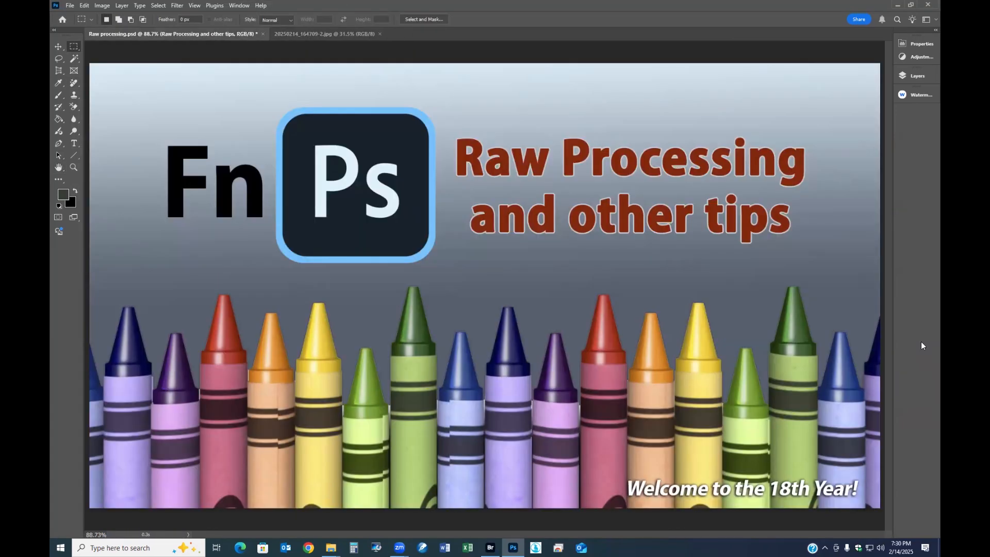